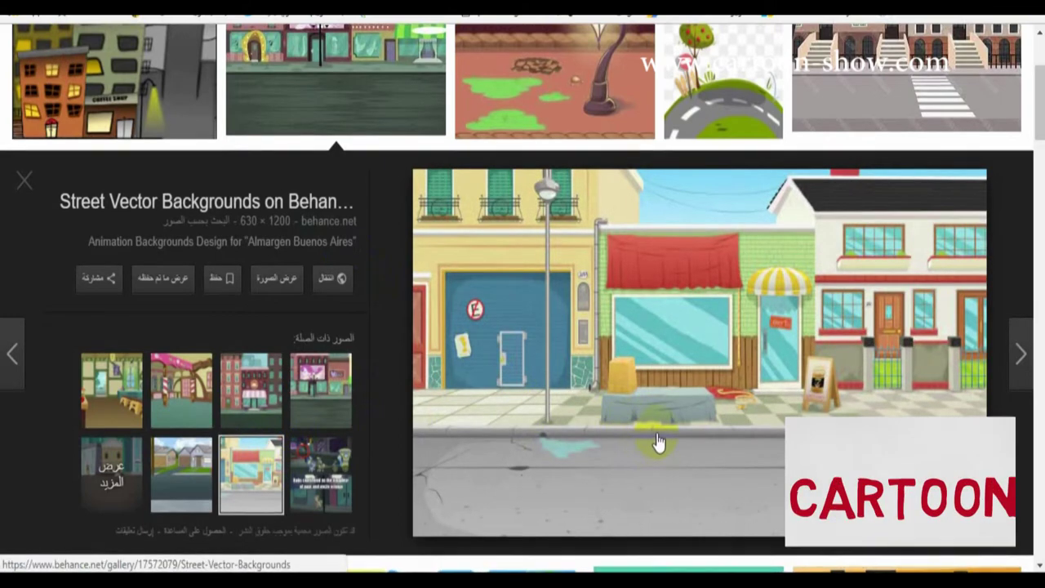
- Save the street background image with the shop as a JPEG image in the p_11 folder
{"action": "right_click", "coordinate": [662, 398]}
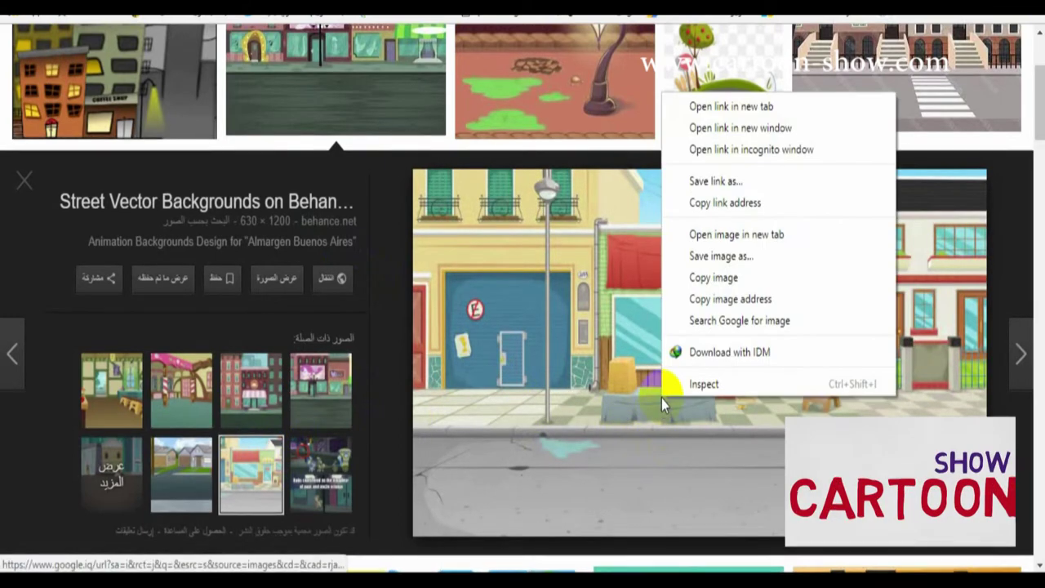
{"action": "left_click", "coordinate": [720, 256]}
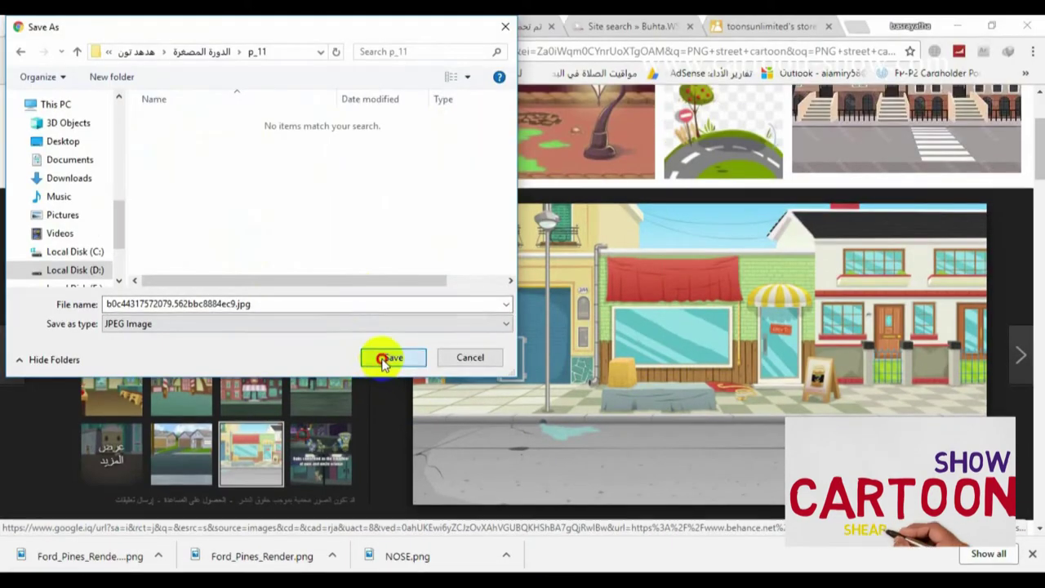
{"action": "left_click", "coordinate": [384, 362]}
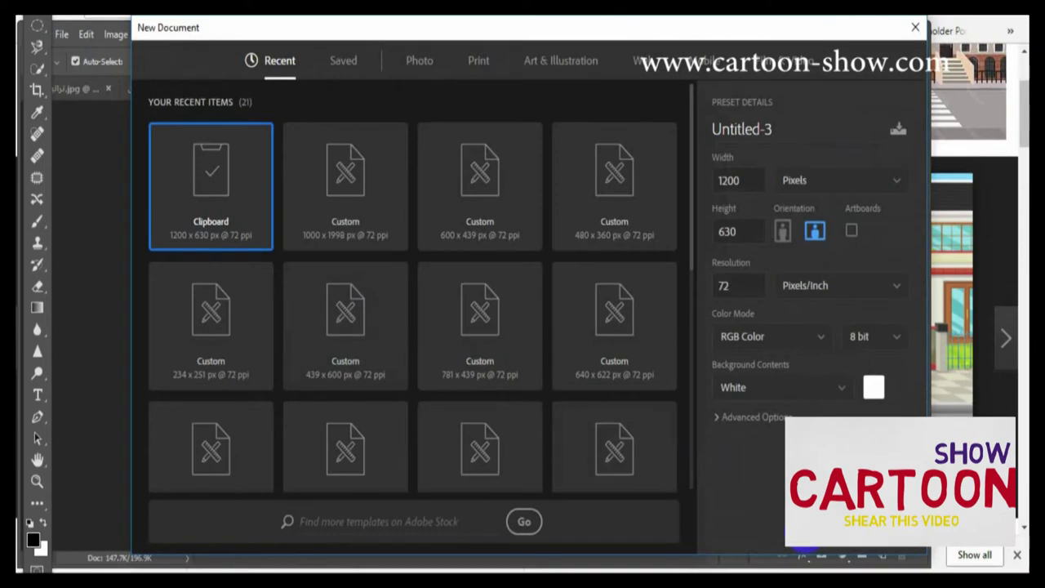
- Create a 1200 x 630 px, 72 ppi RGB document with a white background and paste the copied street image into it
{"action": "left_click", "coordinate": [805, 531]}
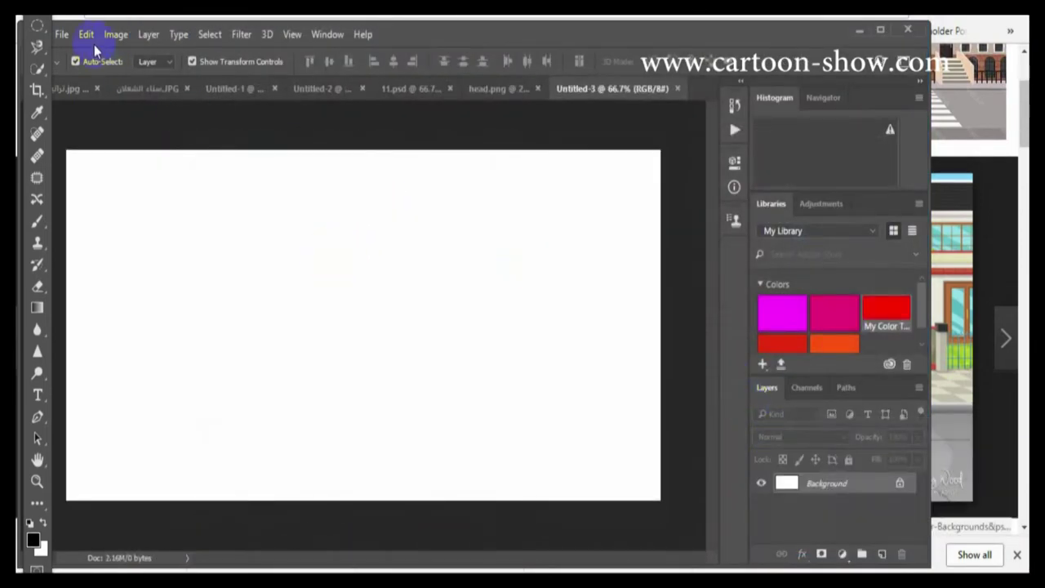
{"action": "left_click", "coordinate": [86, 35]}
{"action": "left_click", "coordinate": [121, 119]}
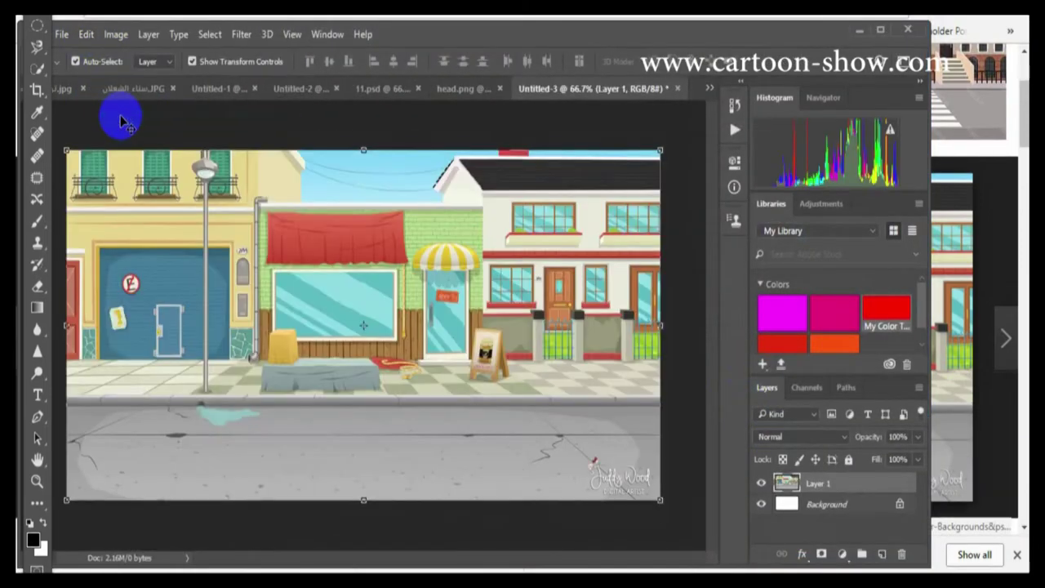
{"action": "left_click", "coordinate": [698, 454]}
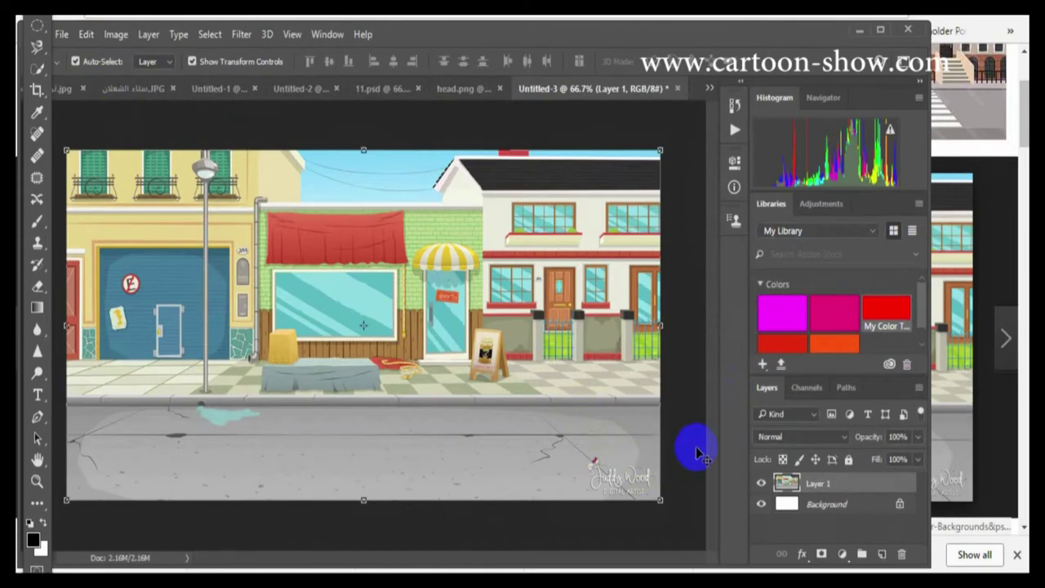
- Convert the locked Background into a regular layer named Layer 0 and make the street image layer active
{"action": "double_click", "coordinate": [848, 503]}
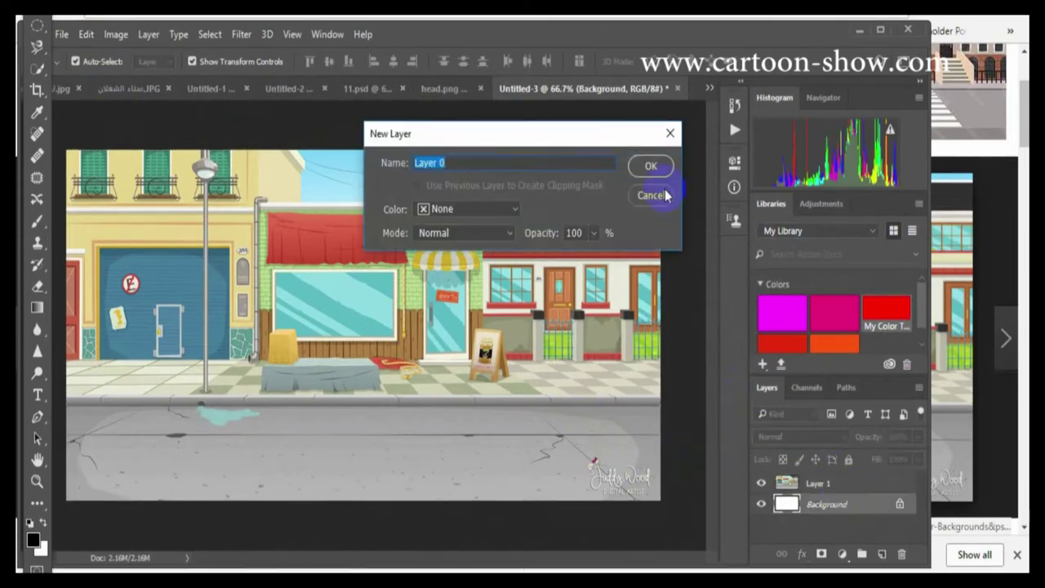
{"action": "left_click", "coordinate": [653, 166]}
{"action": "left_click", "coordinate": [821, 485]}
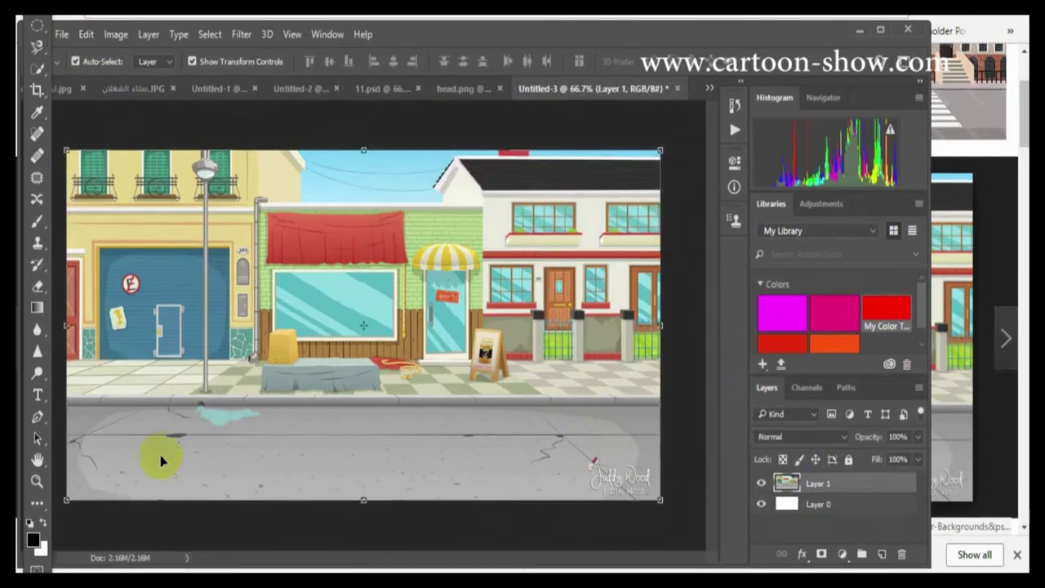
- Sample the road's grey b0b0b0 as foreground colour and brush over the artist's signature in the road's lower corner
{"action": "left_click", "coordinate": [35, 544]}
{"action": "left_click", "coordinate": [432, 462]}
{"action": "left_click", "coordinate": [929, 176]}
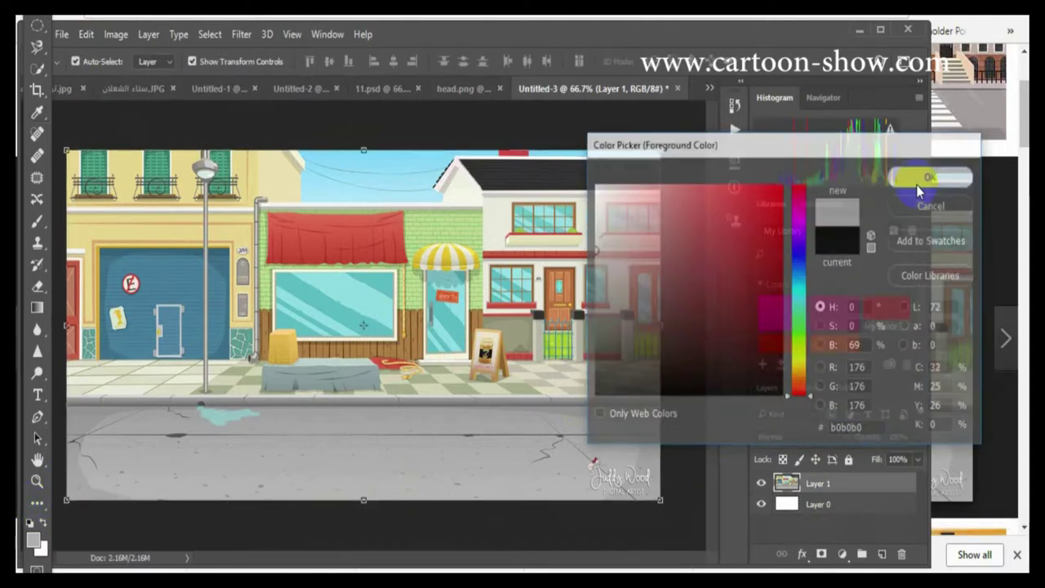
{"action": "left_click", "coordinate": [37, 220]}
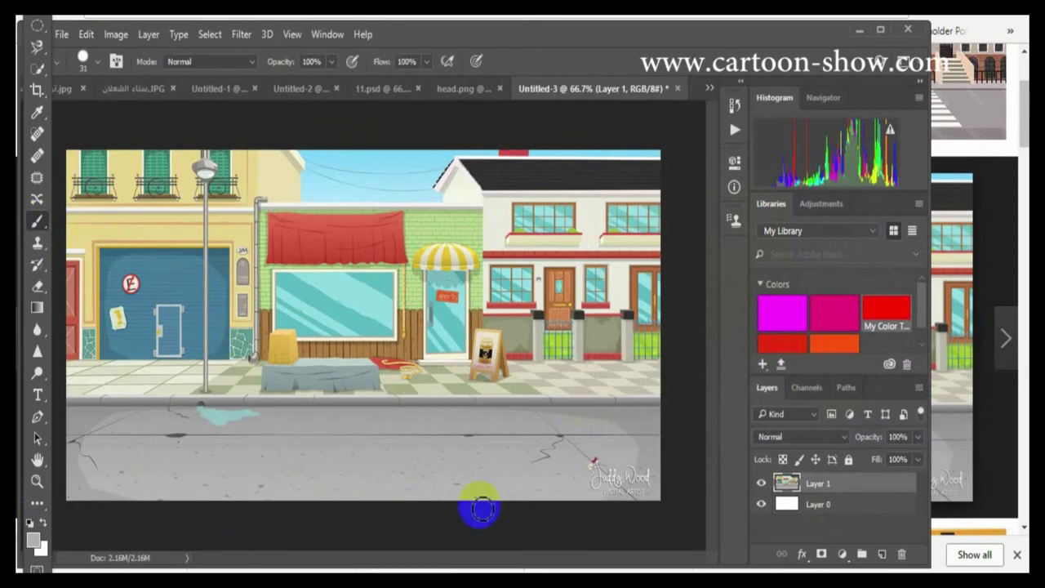
{"action": "mouse_move", "coordinate": [590, 478]}
{"action": "left_mouse_down"}
{"action": "mouse_move", "coordinate": [609, 472]}
{"action": "mouse_move", "coordinate": [614, 483]}
{"action": "left_mouse_up"}
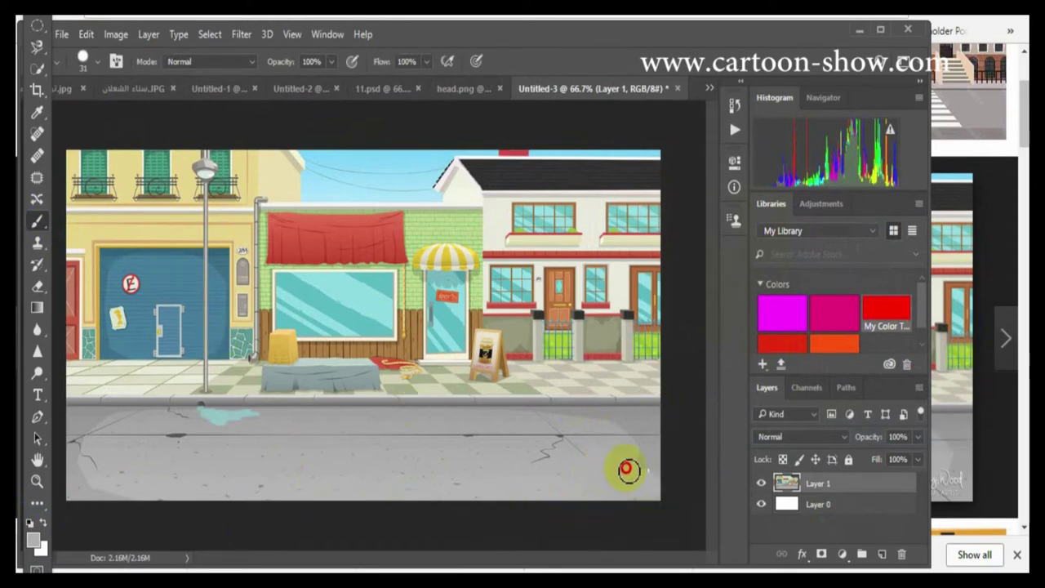
- Sample the darker road grey a1a1a1 and brush over the remaining signature traces at the road's edge
{"action": "left_click", "coordinate": [32, 539]}
{"action": "left_click", "coordinate": [535, 460]}
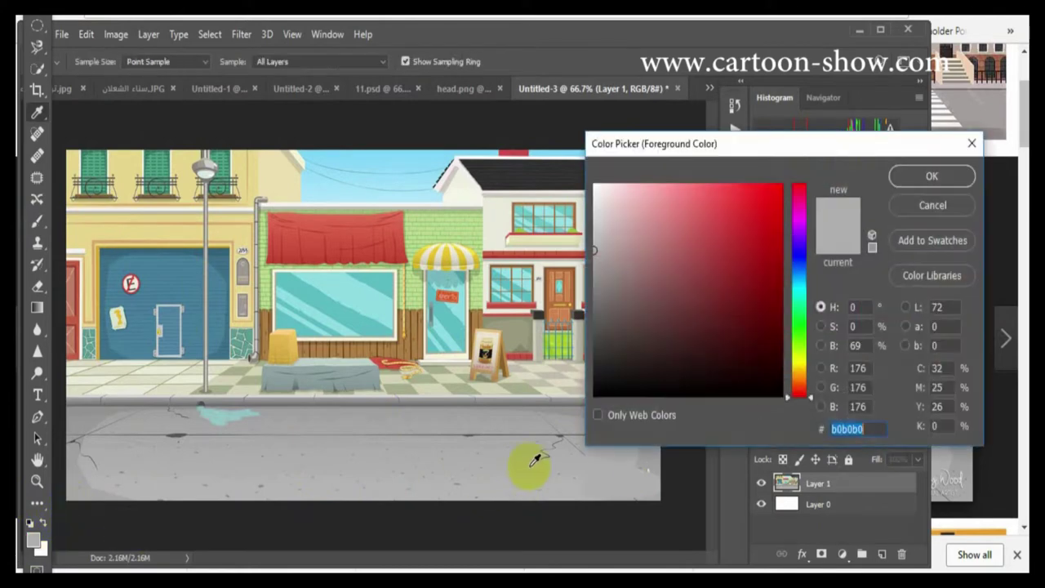
{"action": "left_click", "coordinate": [644, 462]}
{"action": "left_click", "coordinate": [919, 187]}
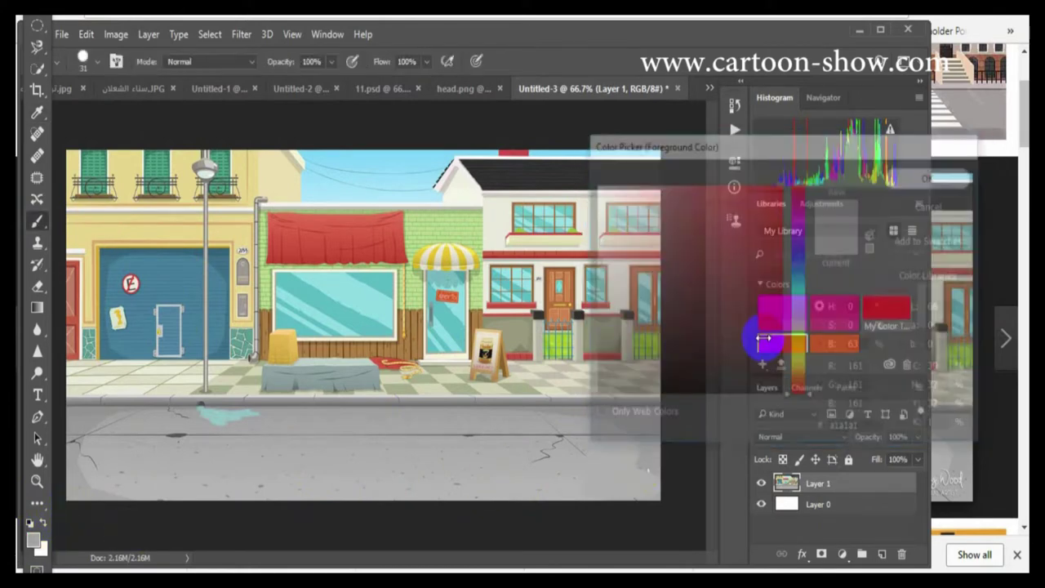
{"action": "mouse_move", "coordinate": [658, 464]}
{"action": "left_mouse_down"}
{"action": "mouse_move", "coordinate": [650, 501]}
{"action": "mouse_move", "coordinate": [613, 502]}
{"action": "mouse_move", "coordinate": [652, 469]}
{"action": "mouse_move", "coordinate": [674, 469]}
{"action": "mouse_move", "coordinate": [644, 482]}
{"action": "left_mouse_up"}
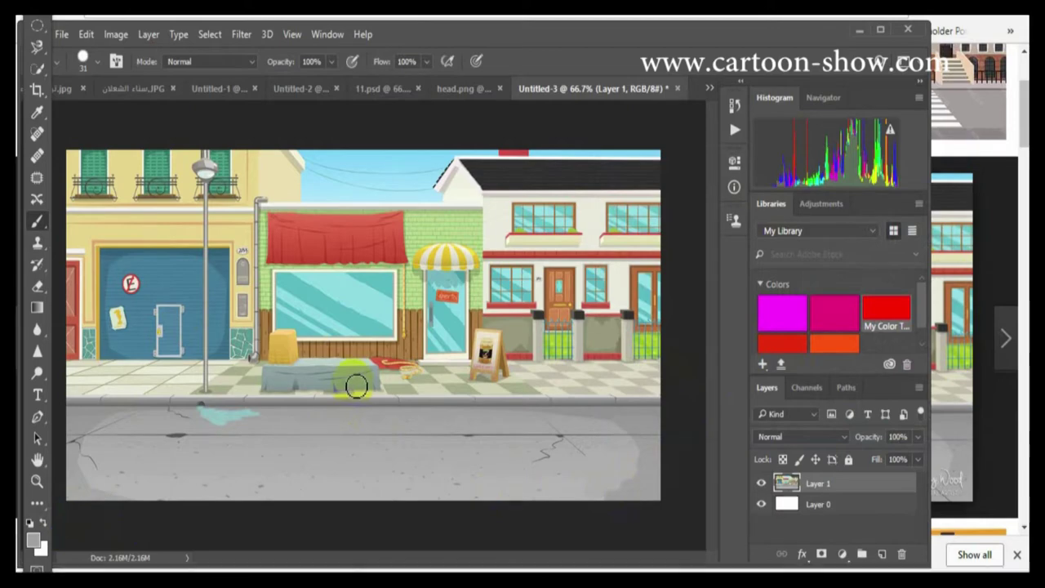
- Outline the cloth-covered bench and the yellow box on it with a closed Magnetic Lasso selection
{"action": "left_click", "coordinate": [37, 481]}
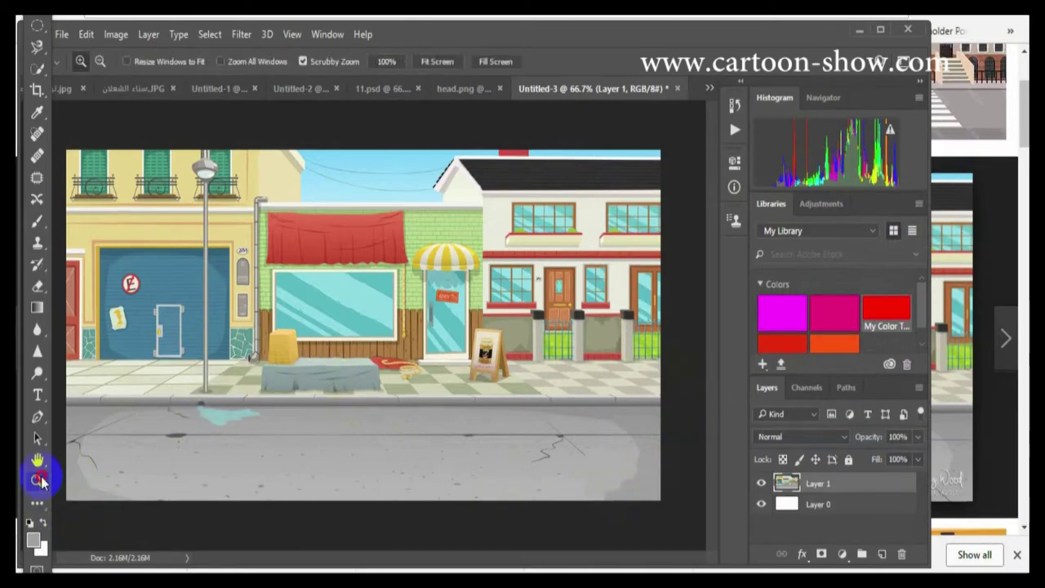
{"action": "left_click", "coordinate": [231, 289]}
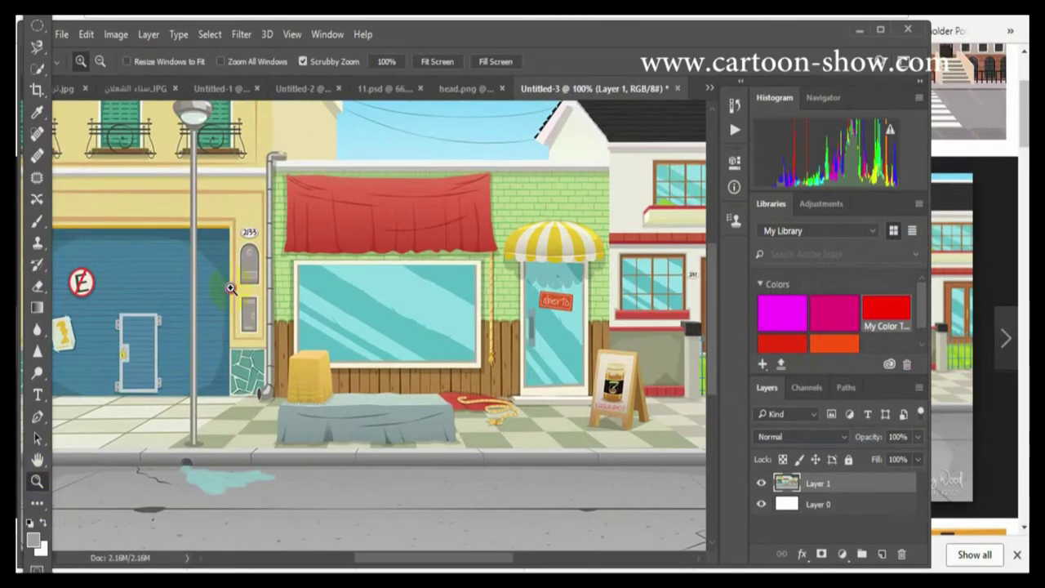
{"action": "left_click", "coordinate": [230, 289]}
{"action": "left_click_drag", "start_coordinate": [712, 296], "coordinate": [713, 343]}
{"action": "left_click_drag", "start_coordinate": [380, 557], "coordinate": [414, 558]}
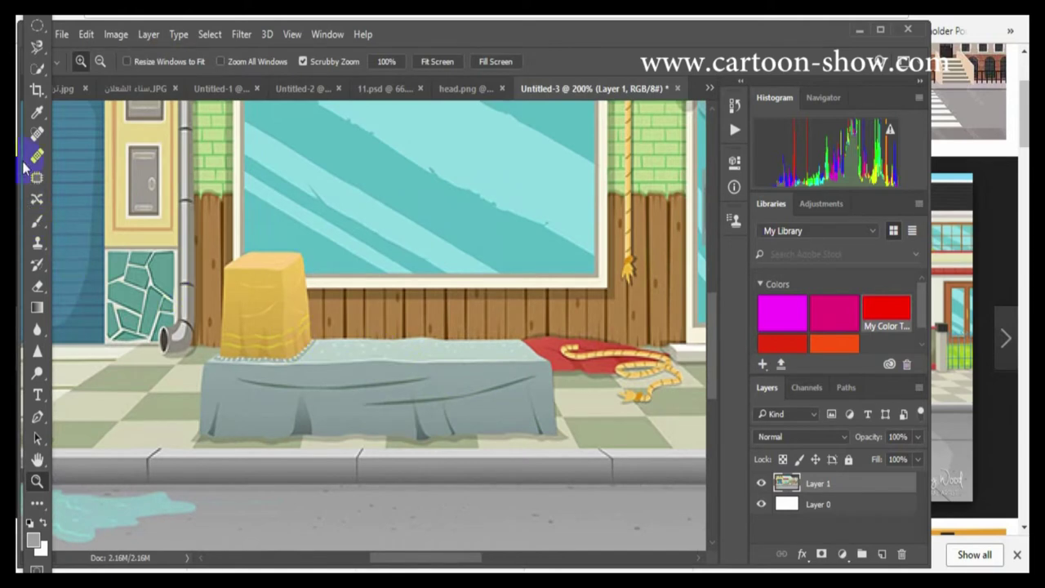
{"action": "left_click", "coordinate": [35, 50]}
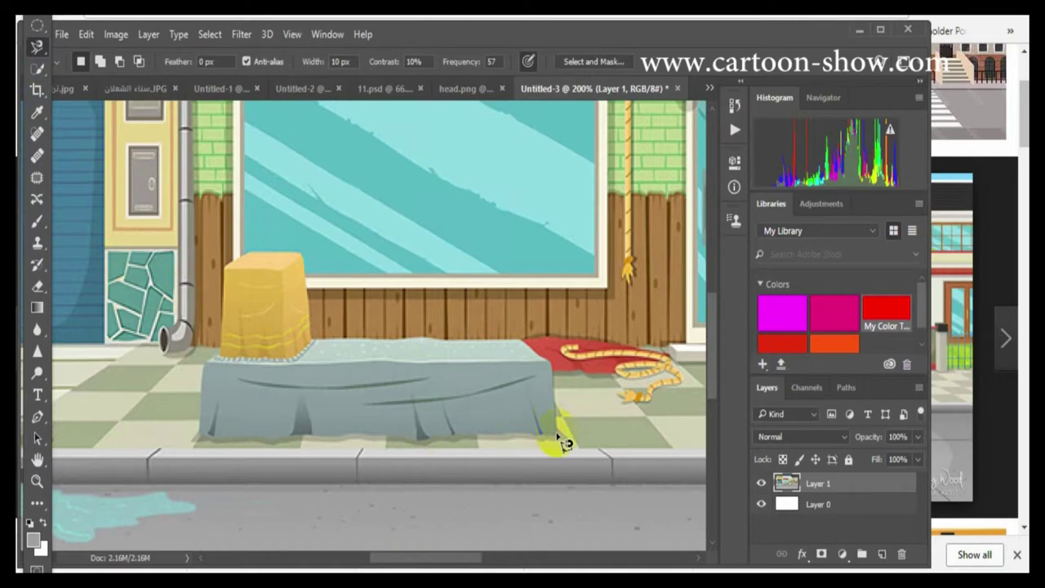
{"action": "left_click", "coordinate": [556, 437]}
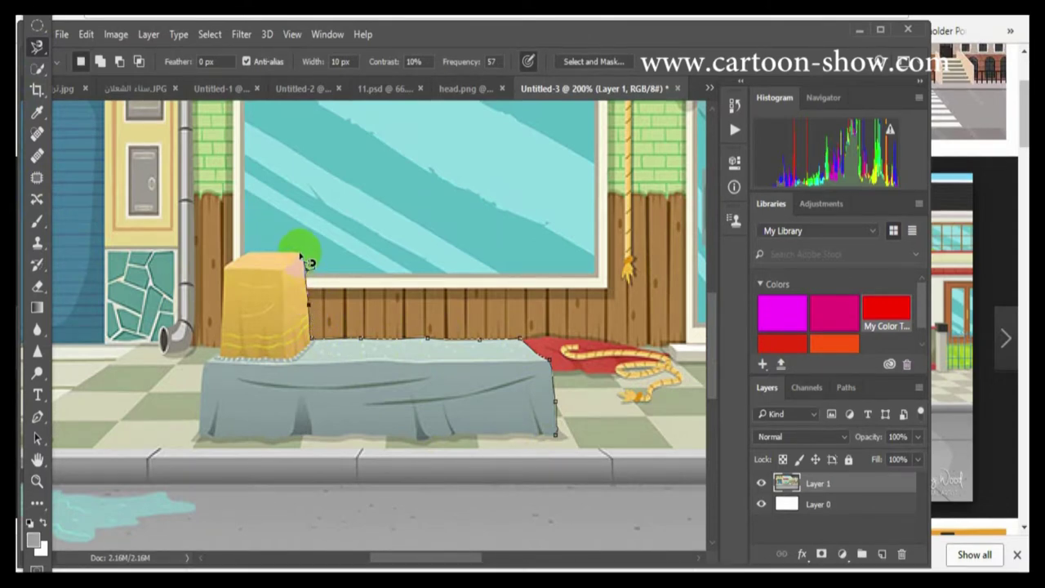
{"action": "left_click", "coordinate": [261, 255]}
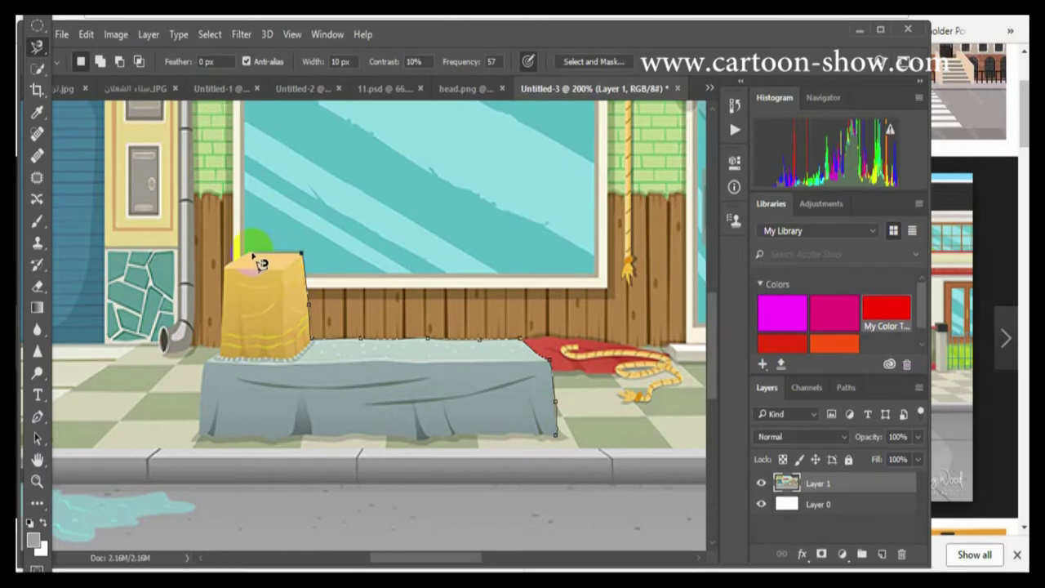
{"action": "left_click", "coordinate": [249, 255]}
{"action": "left_click", "coordinate": [226, 269]}
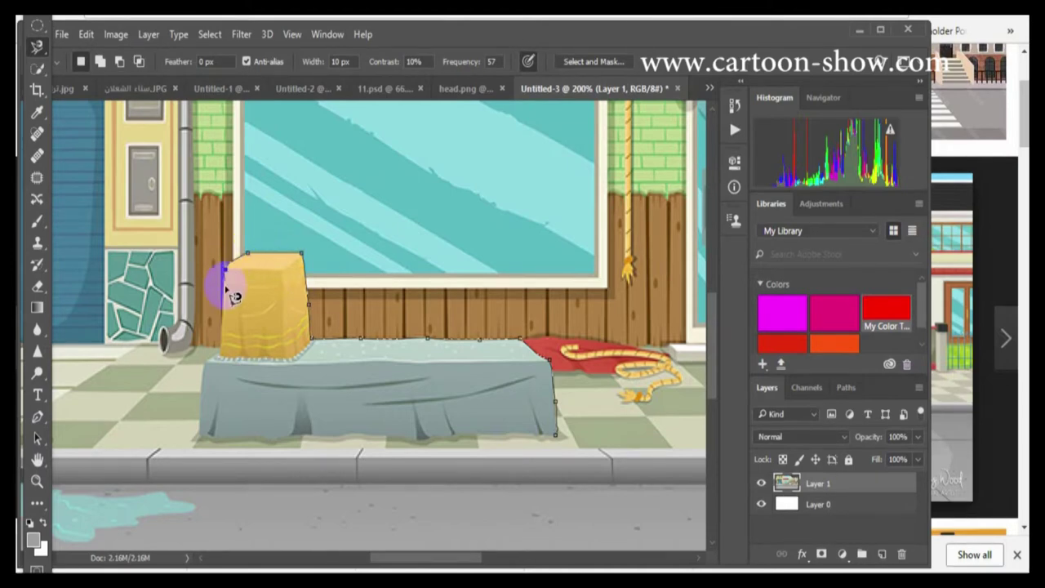
{"action": "left_click", "coordinate": [224, 358]}
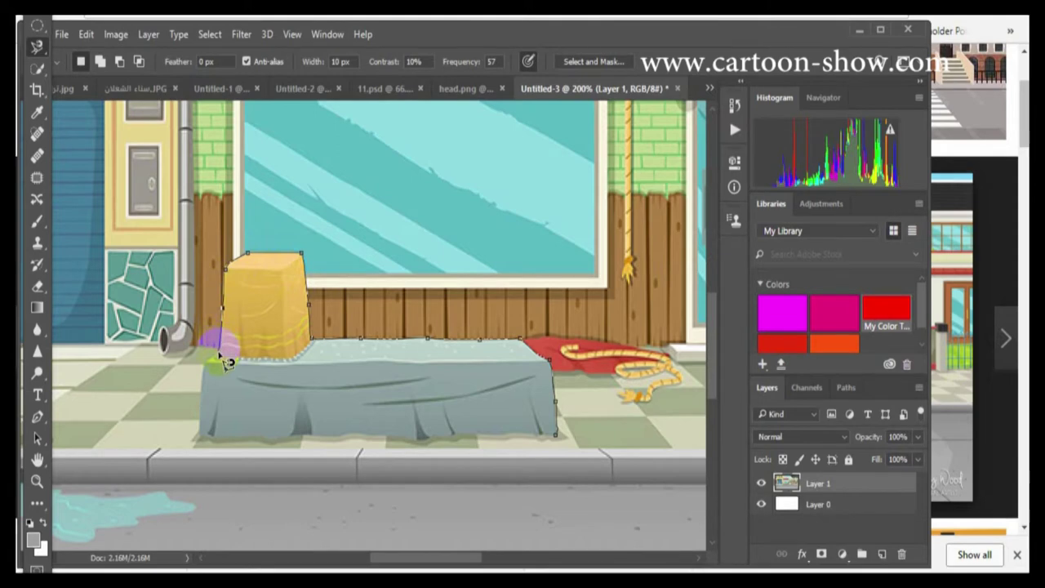
{"action": "left_click", "coordinate": [217, 366]}
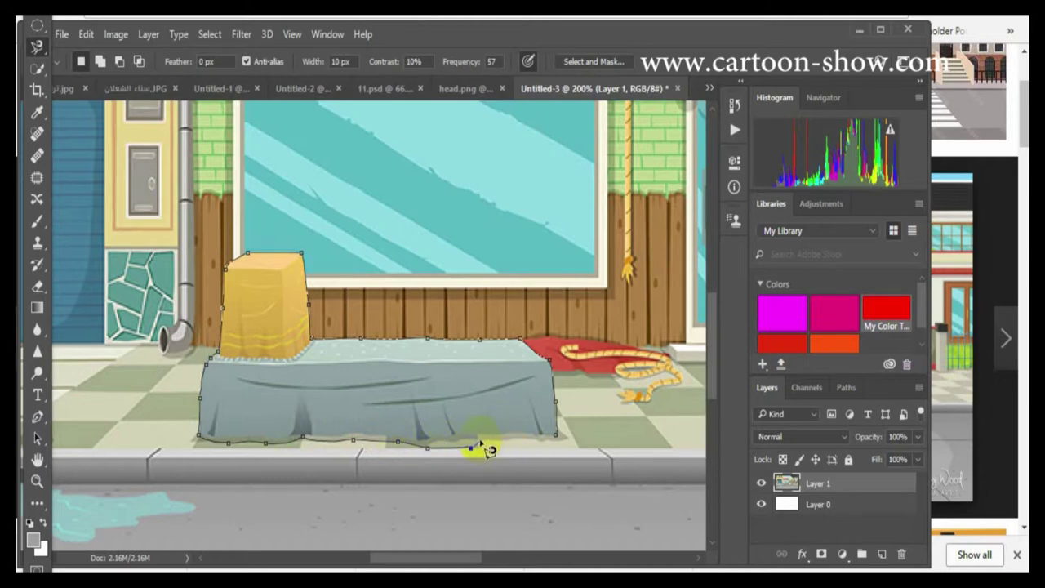
{"action": "left_click", "coordinate": [560, 441]}
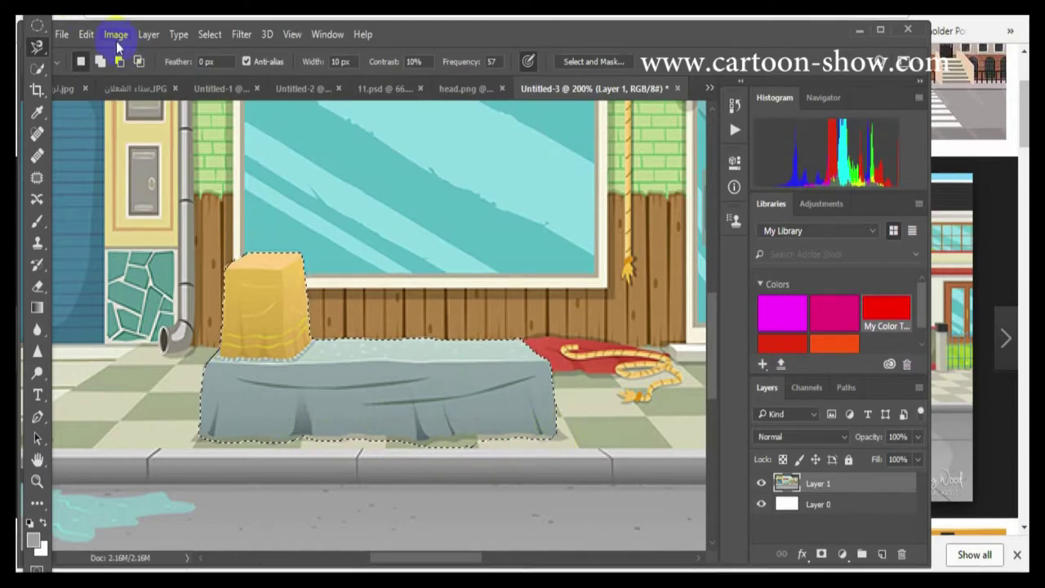
- Copy the selected bench and yellow box and paste them as a new layer
{"action": "left_click", "coordinate": [85, 35]}
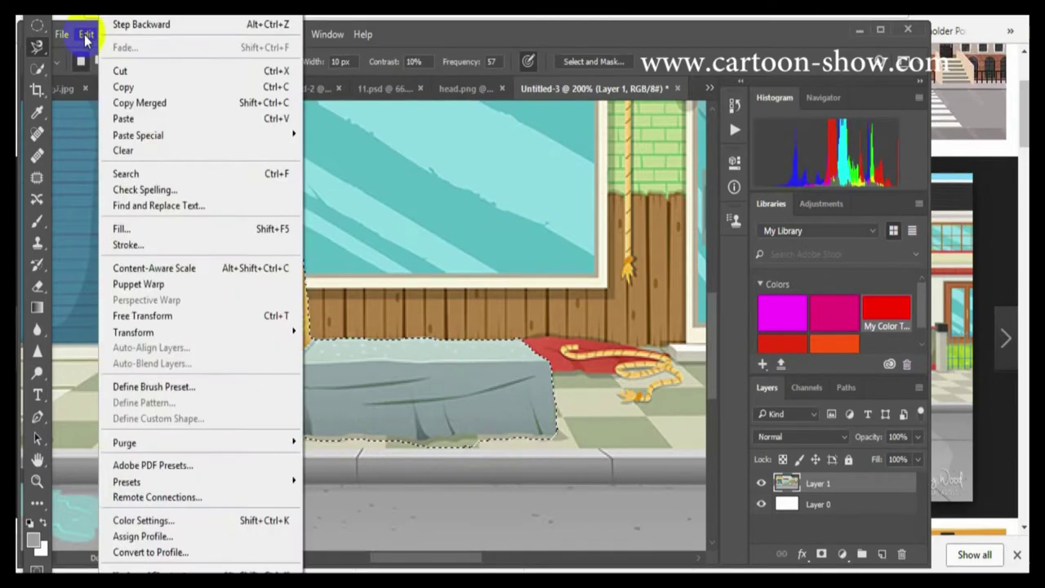
{"action": "left_click", "coordinate": [118, 86]}
{"action": "left_click", "coordinate": [86, 35]}
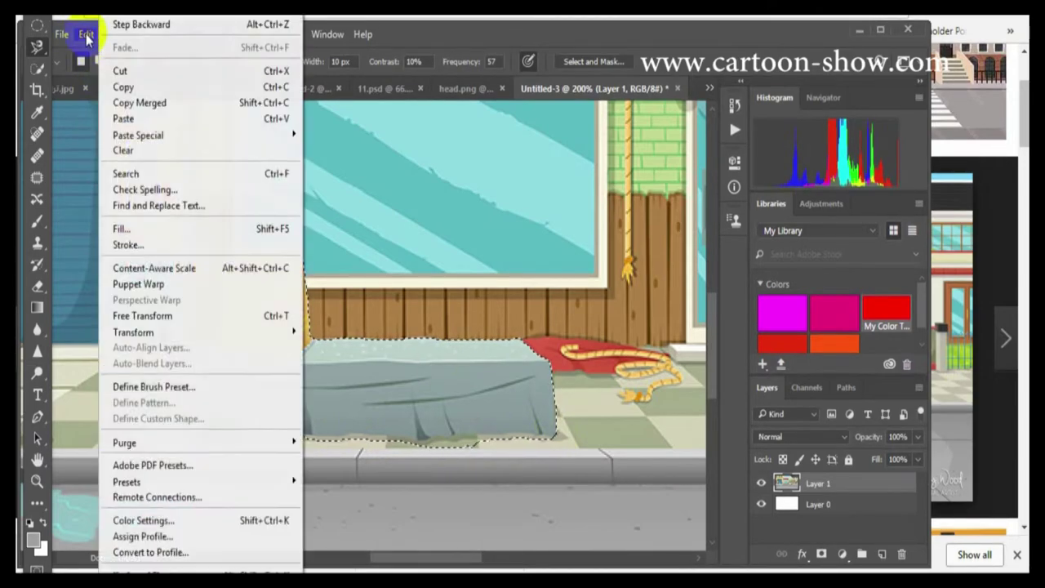
{"action": "left_click", "coordinate": [120, 120]}
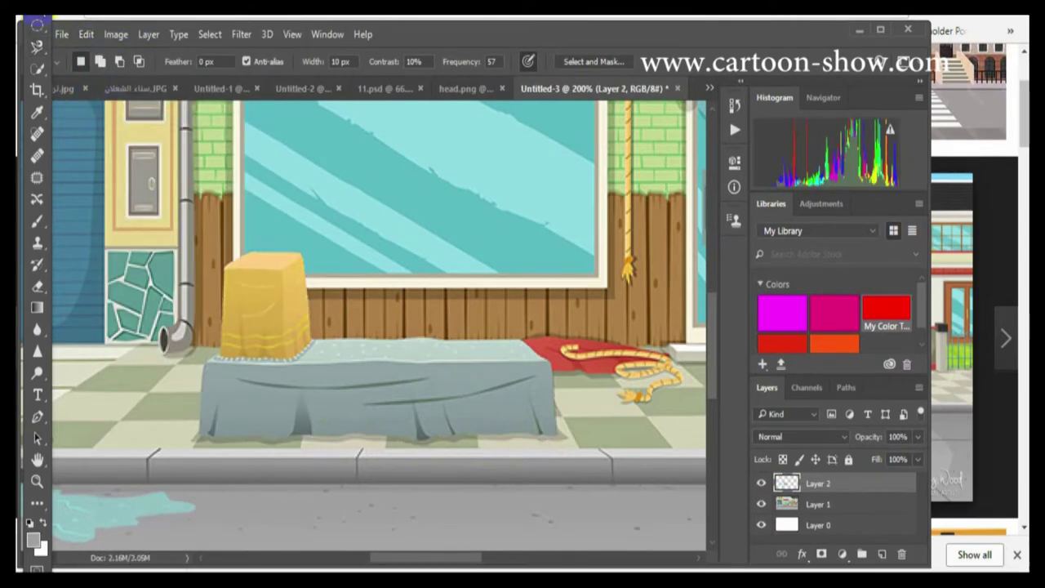
- Move the pasted bench up over the shop window to check the cut-out, and put it back over the original bench
{"action": "key", "text": "v"}
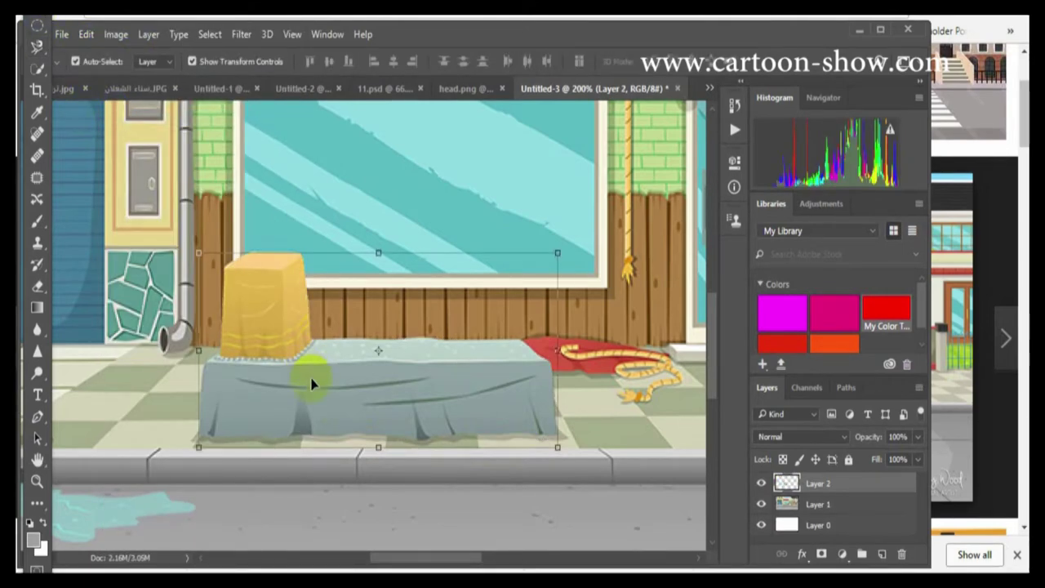
{"action": "left_click_drag", "start_coordinate": [355, 392], "coordinate": [485, 209]}
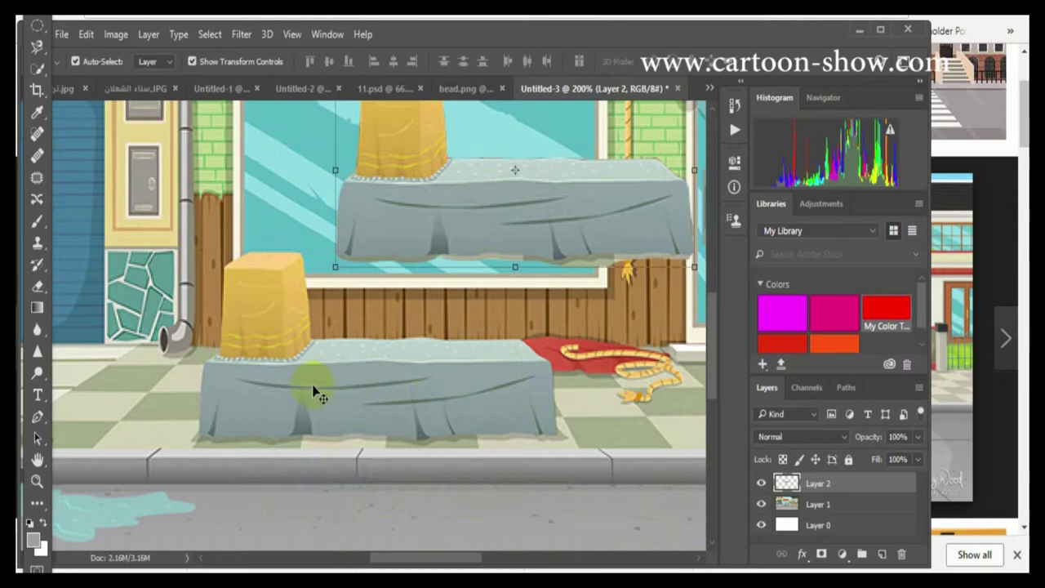
{"action": "left_click_drag", "start_coordinate": [483, 203], "coordinate": [351, 372]}
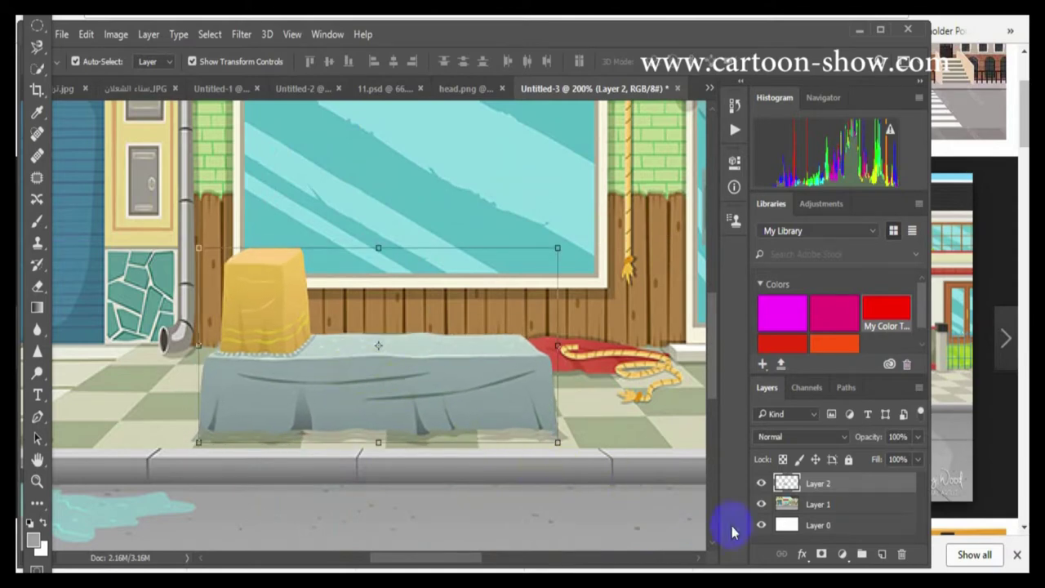
- Delete the white Layer 0 from the document
{"action": "left_click", "coordinate": [811, 525]}
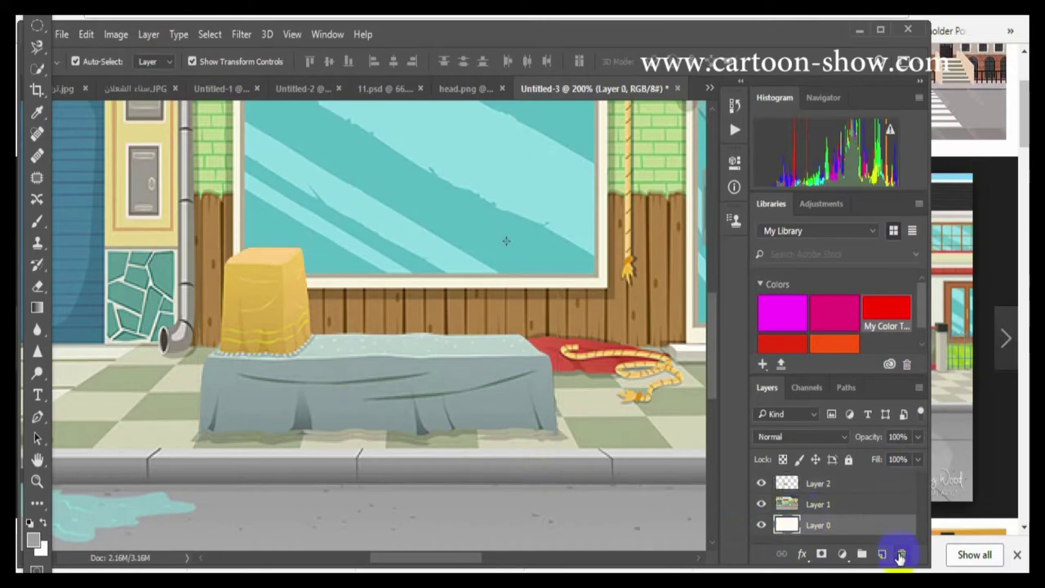
{"action": "left_click", "coordinate": [901, 555]}
{"action": "left_click", "coordinate": [397, 249]}
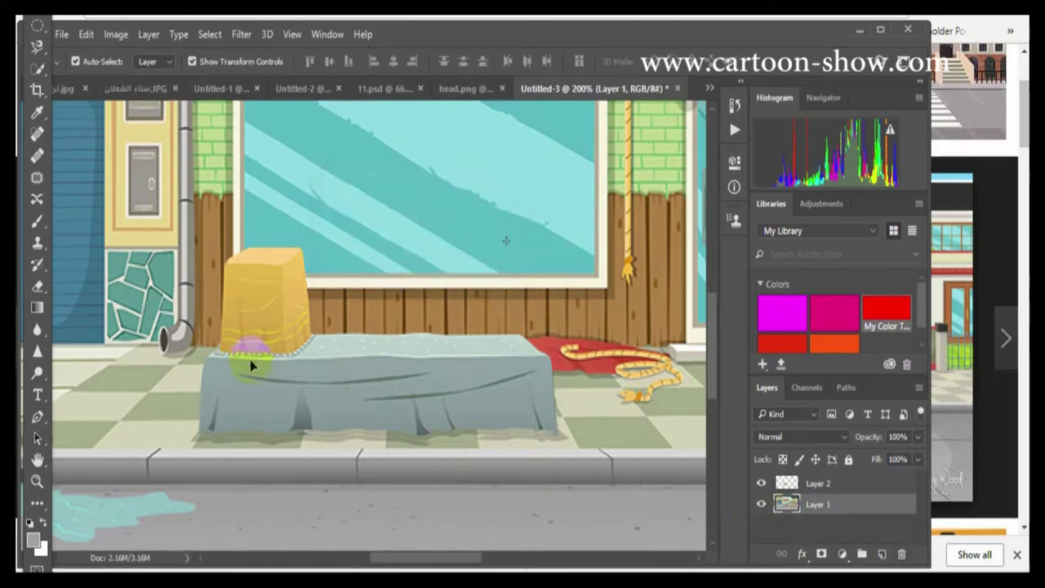
- Zoom in to 300% on the jar signboard beside the shop door and ready the Magnetic Lasso
{"action": "left_click", "coordinate": [37, 482]}
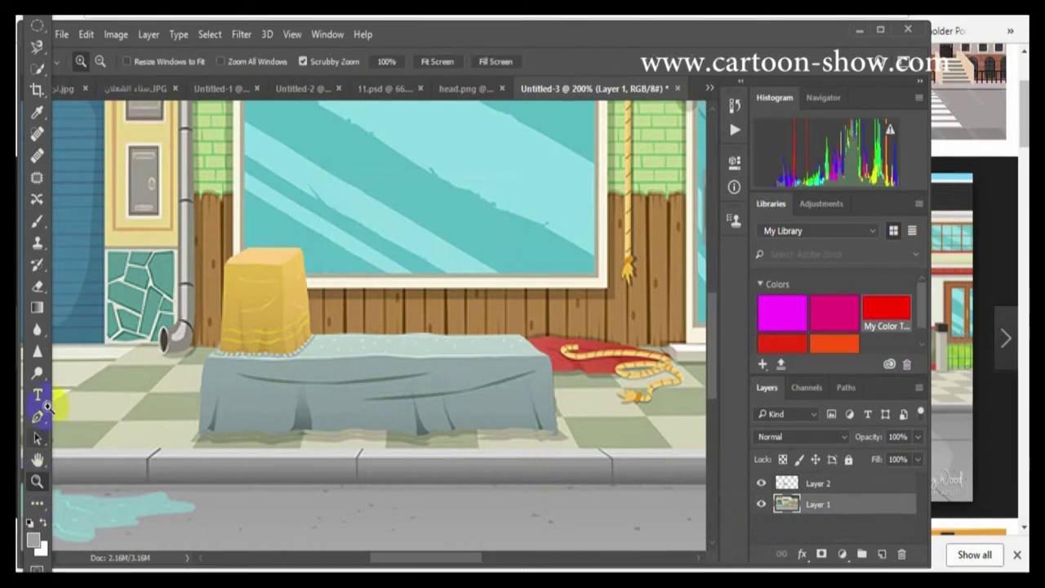
{"action": "left_click", "coordinate": [99, 61]}
{"action": "left_click", "coordinate": [311, 256]}
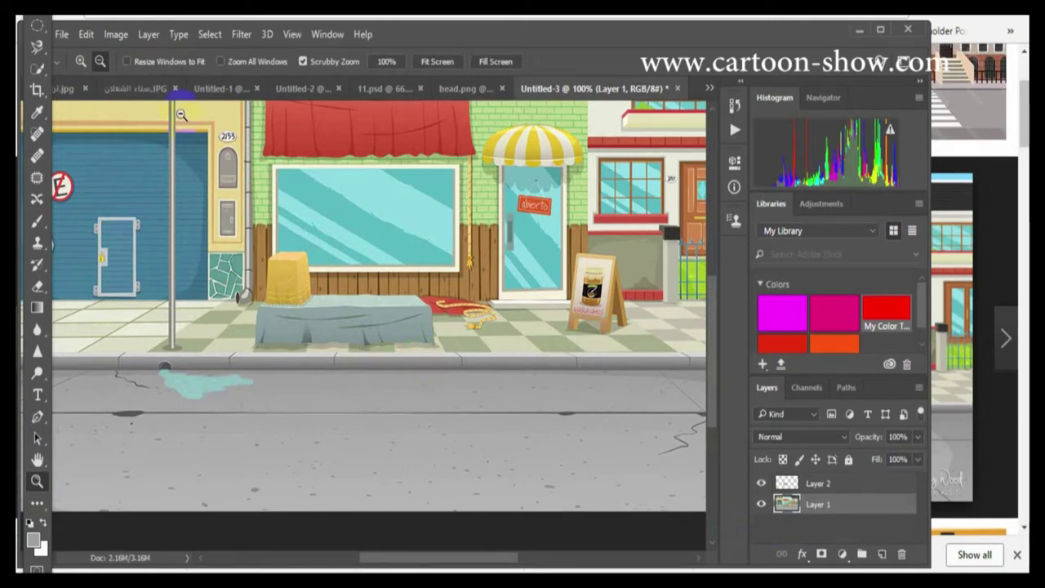
{"action": "left_click", "coordinate": [81, 62]}
{"action": "left_click", "coordinate": [468, 218]}
{"action": "left_click", "coordinate": [468, 218]}
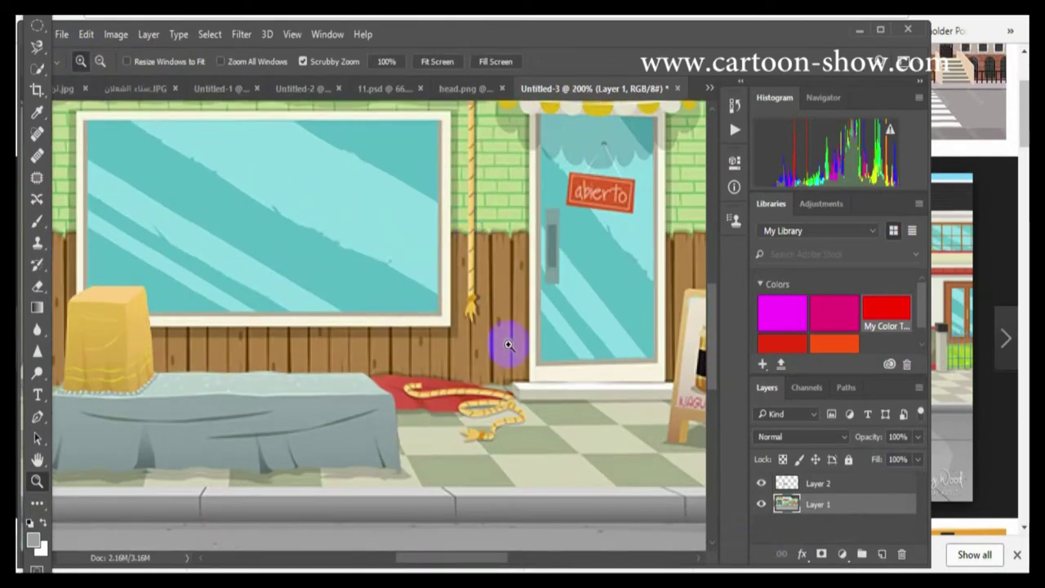
{"action": "left_click_drag", "start_coordinate": [483, 556], "coordinate": [542, 553]}
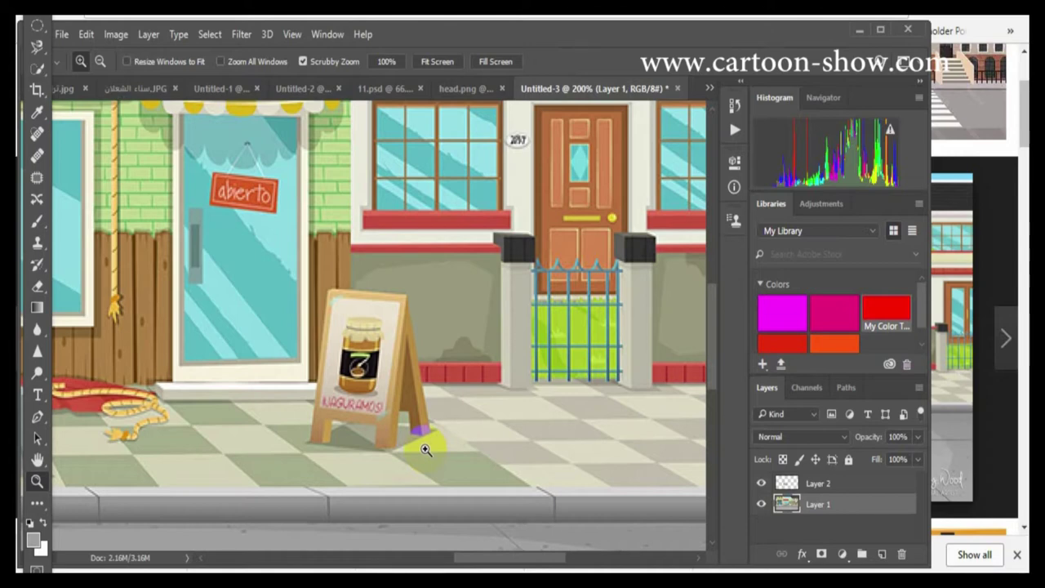
{"action": "left_click", "coordinate": [426, 450]}
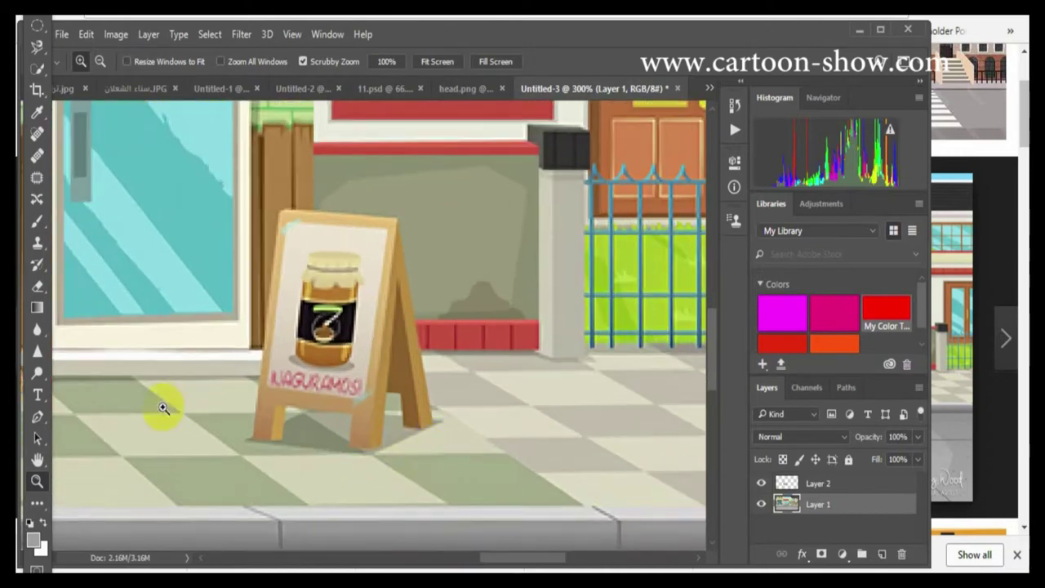
{"action": "left_click", "coordinate": [37, 49]}
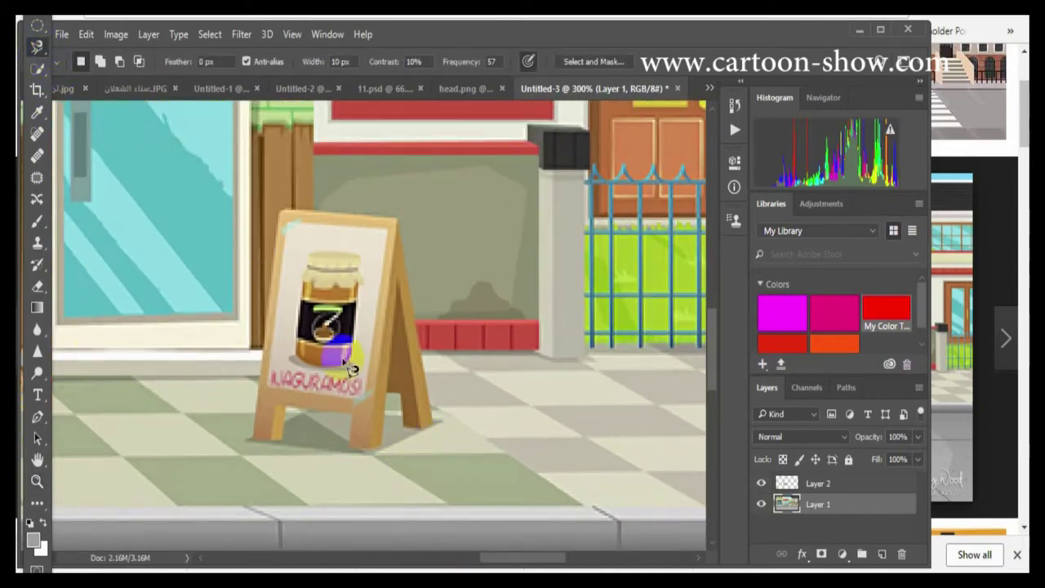
{"action": "mouse_move", "coordinate": [433, 422]}
{"action": "left_mouse_down"}
{"action": "mouse_move", "coordinate": [401, 294]}
{"action": "mouse_move", "coordinate": [402, 254]}
{"action": "left_mouse_up"}
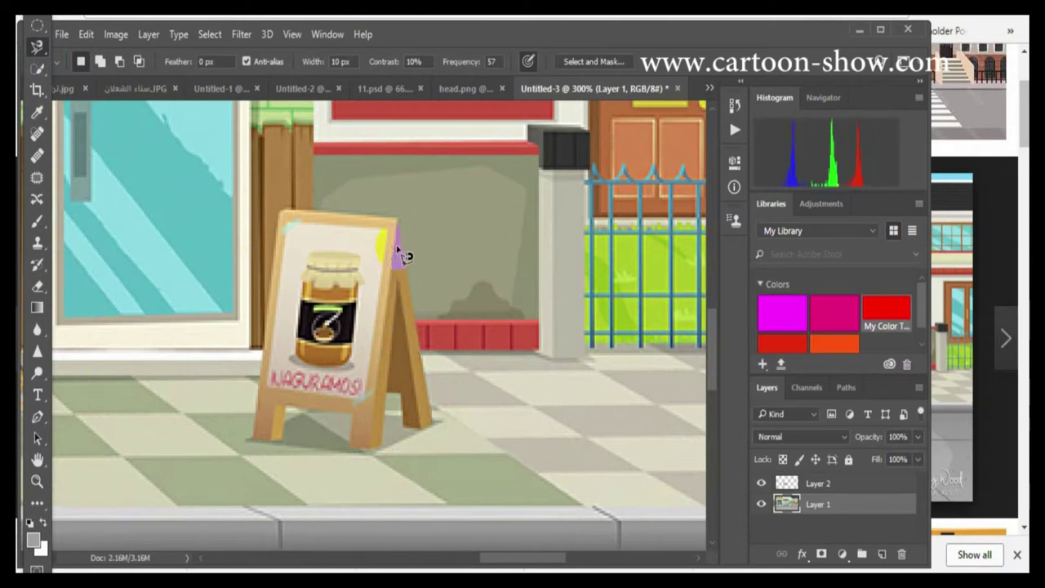
{"action": "double_click", "coordinate": [390, 232]}
{"action": "left_click", "coordinate": [209, 34]}
{"action": "left_click", "coordinate": [223, 68]}
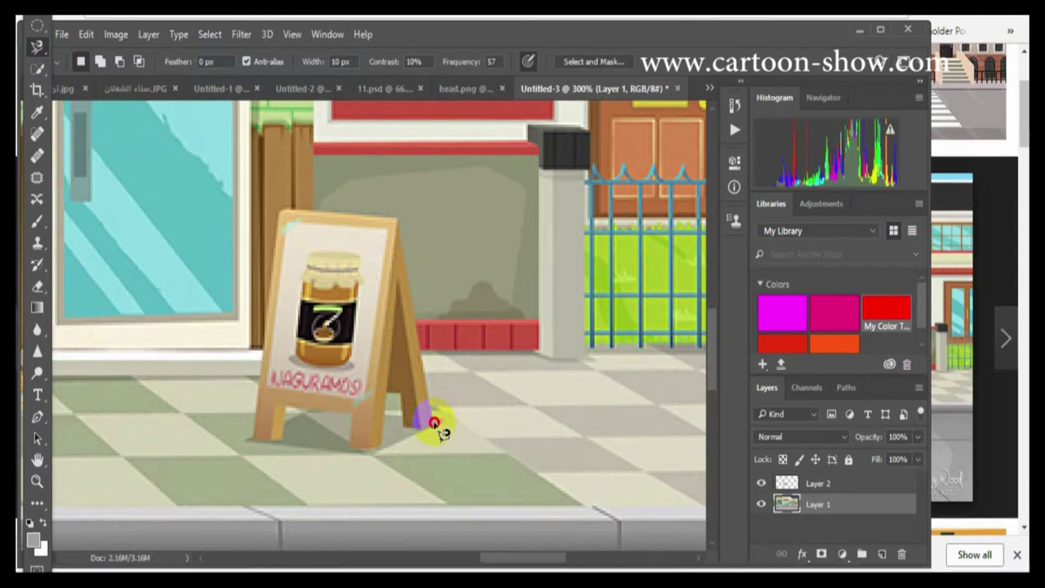
{"action": "left_click_drag", "start_coordinate": [433, 400], "coordinate": [418, 324]}
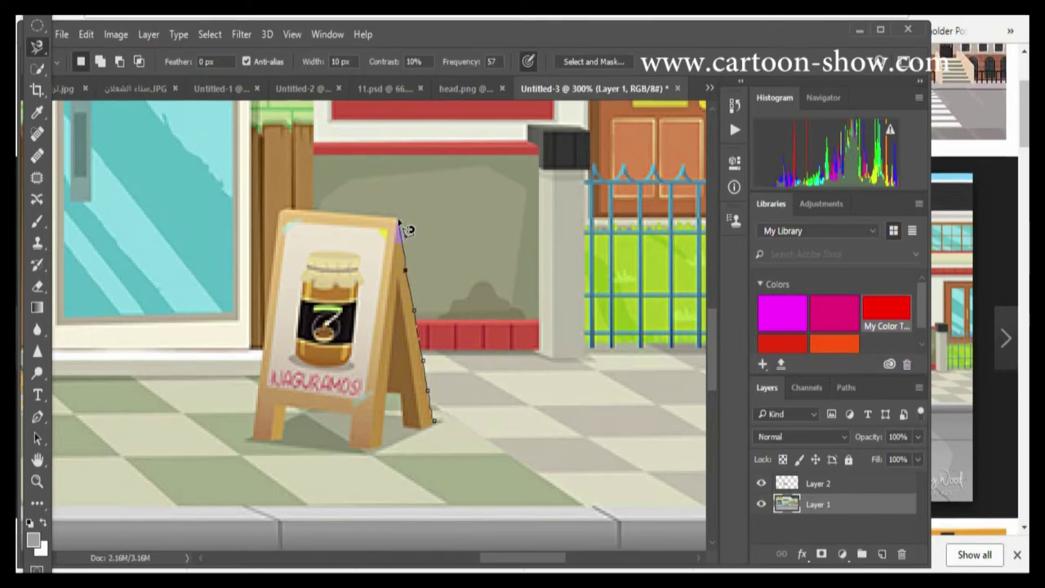
{"action": "left_click_drag", "start_coordinate": [407, 229], "coordinate": [292, 221]}
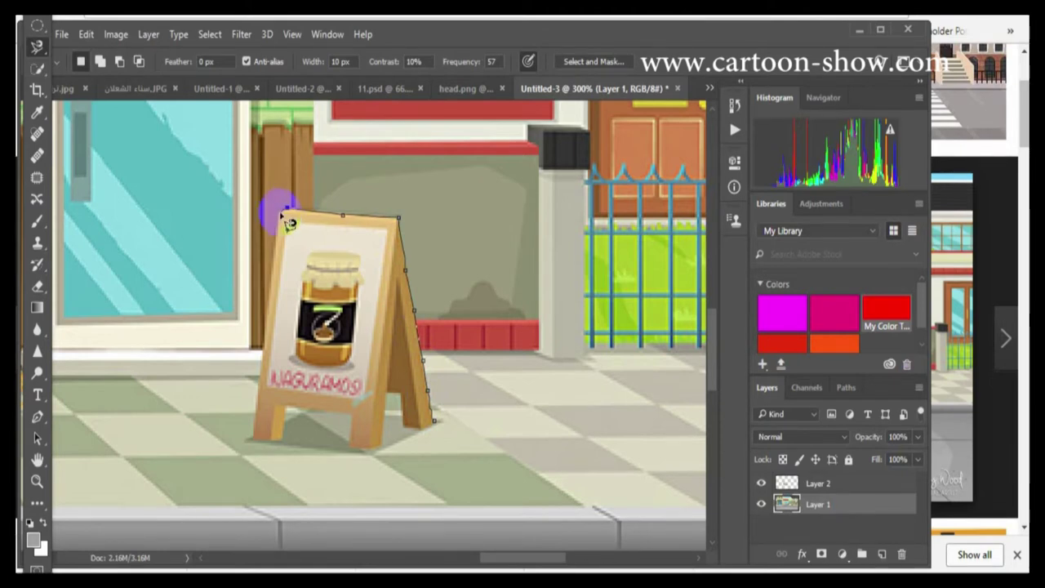
{"action": "left_click", "coordinate": [285, 219]}
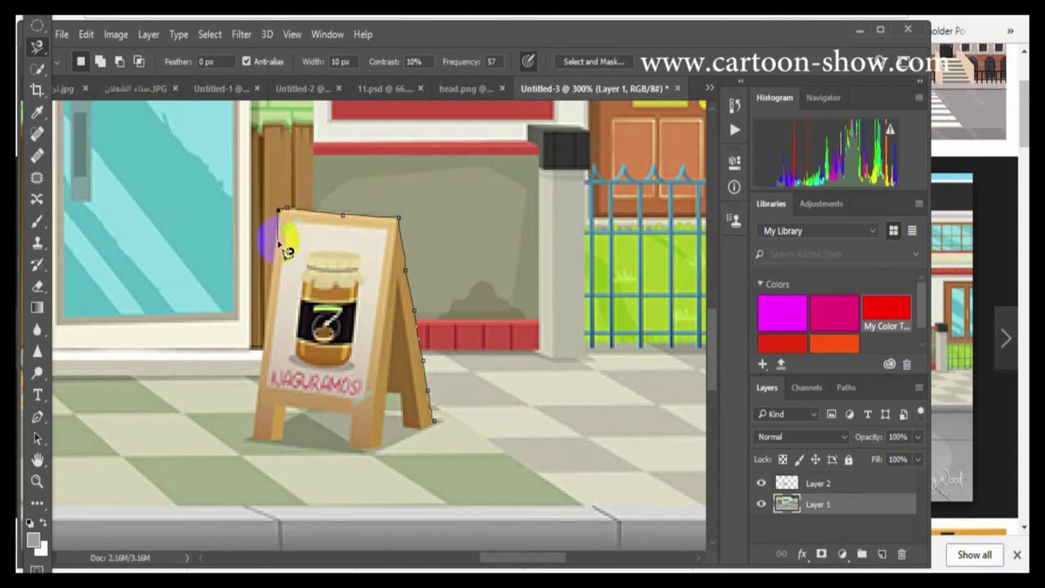
{"action": "left_click", "coordinate": [278, 242]}
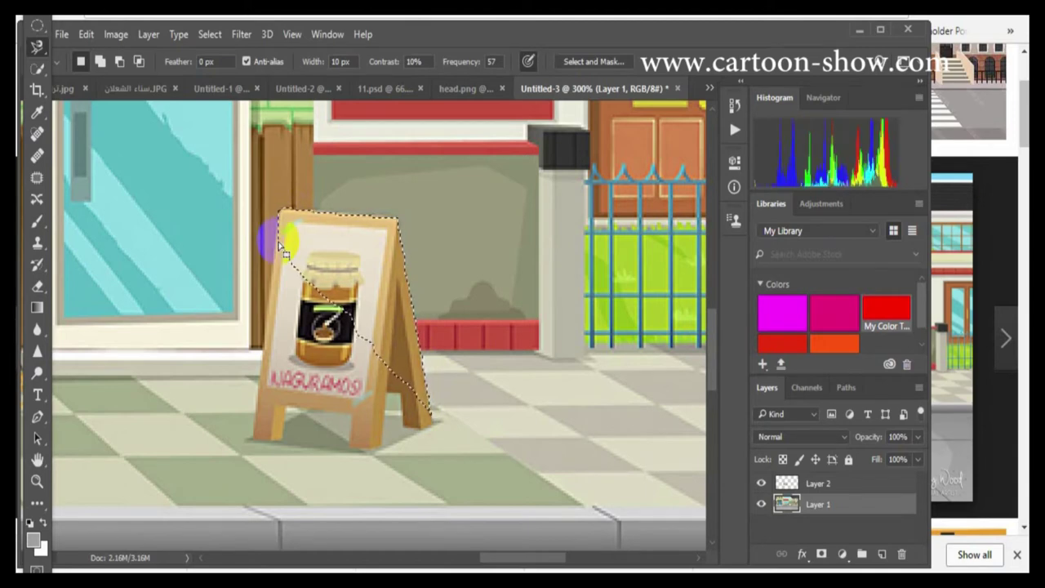
{"action": "key", "text": "ctrl+d"}
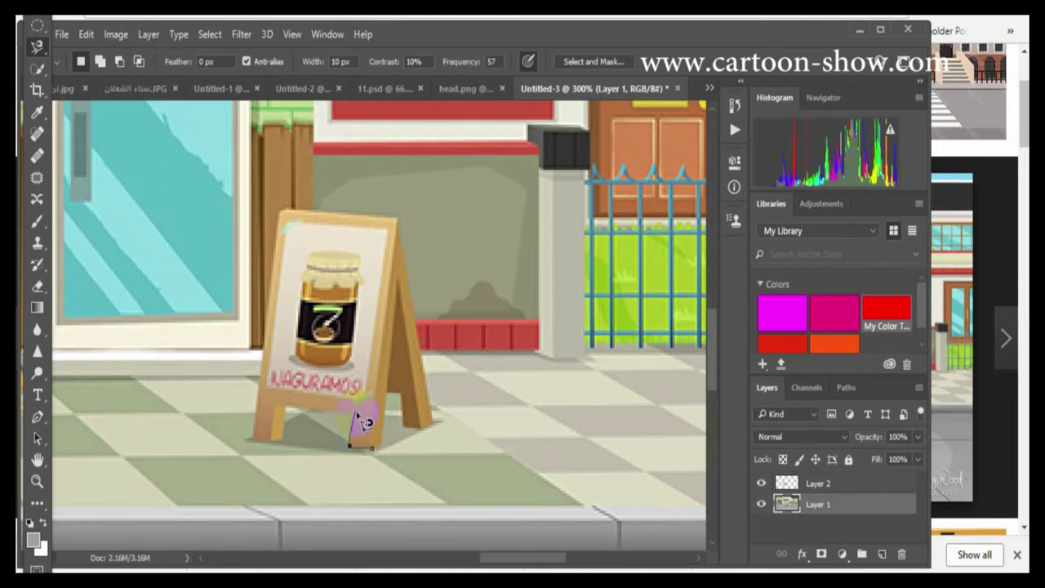
- Outline the wooden jar signboard, including its legs, with a closed Magnetic Lasso selection
{"action": "left_click", "coordinate": [356, 413]}
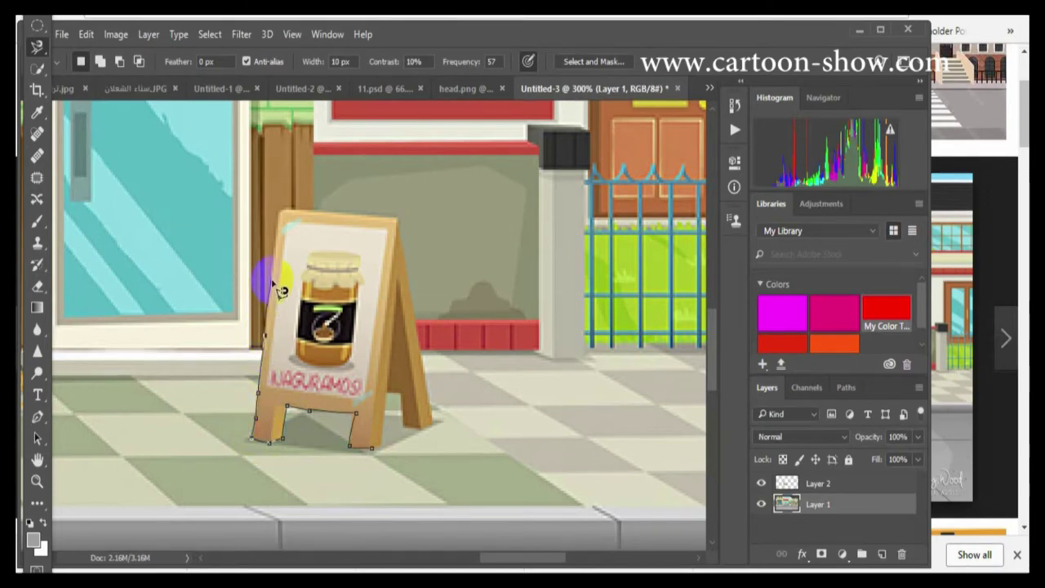
{"action": "left_click", "coordinate": [283, 211]}
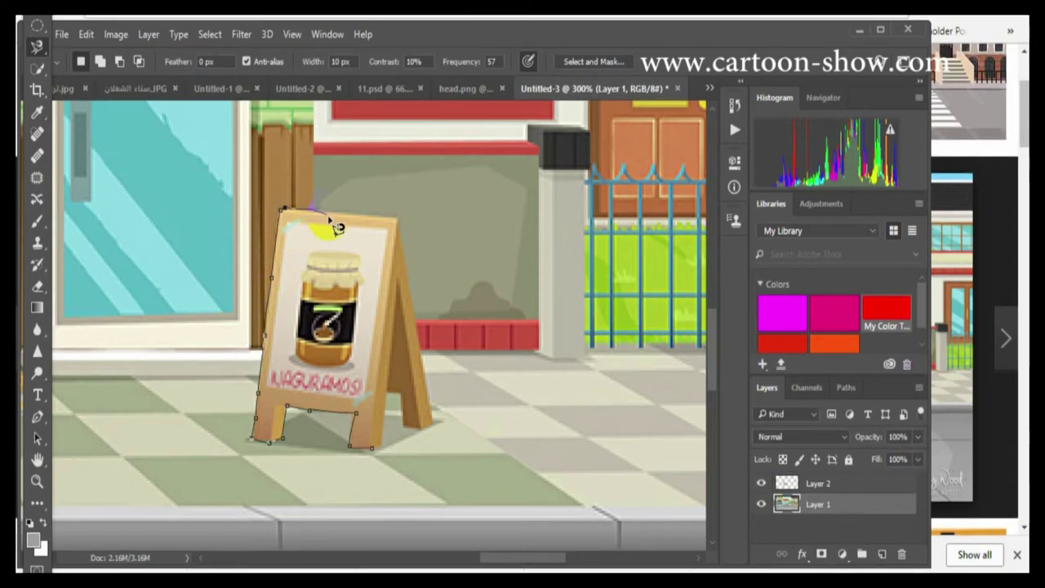
{"action": "left_click", "coordinate": [368, 233]}
{"action": "left_click", "coordinate": [381, 232]}
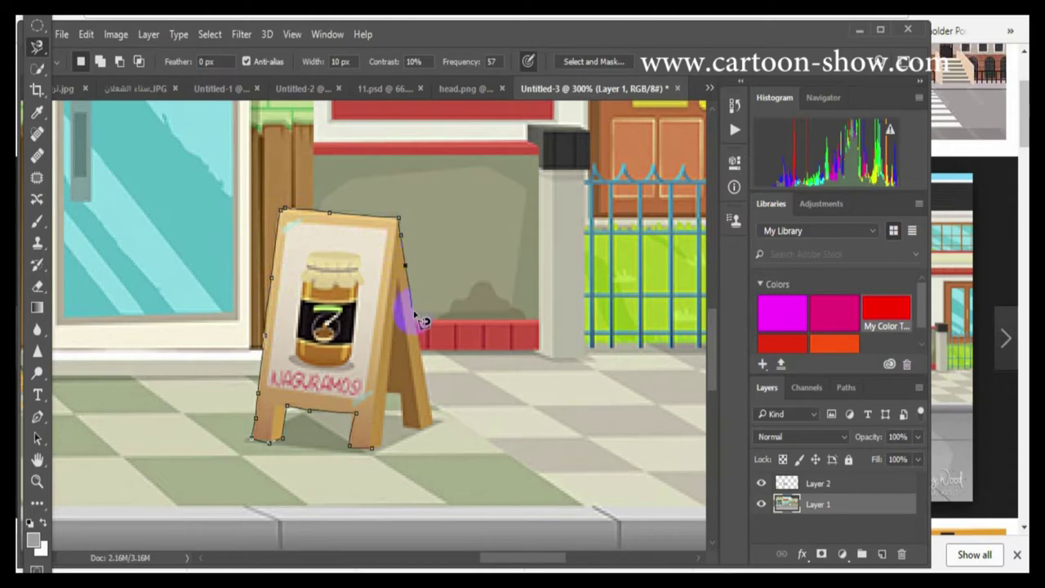
{"action": "left_click", "coordinate": [431, 364]}
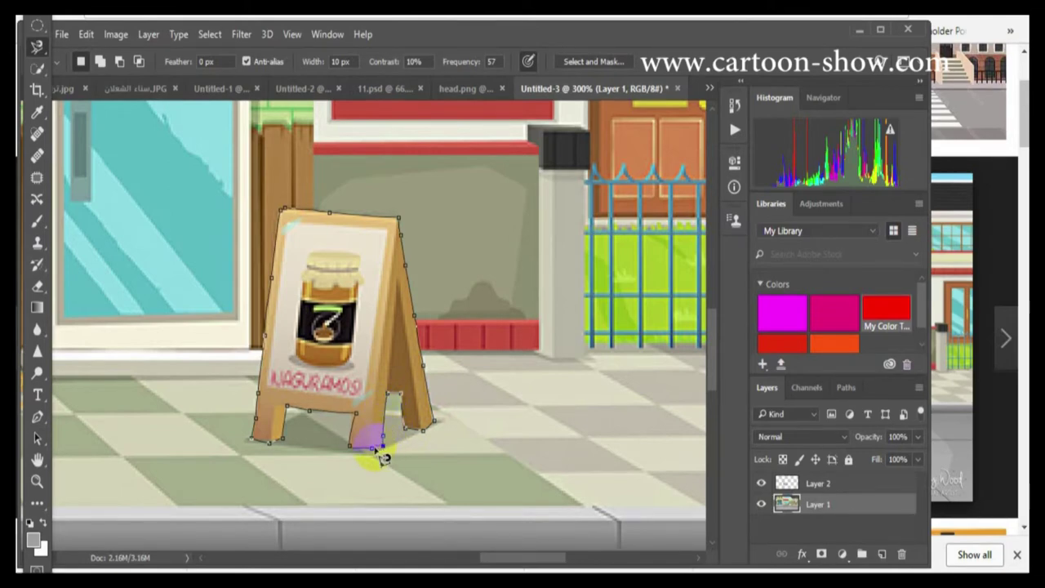
{"action": "double_click", "coordinate": [376, 454]}
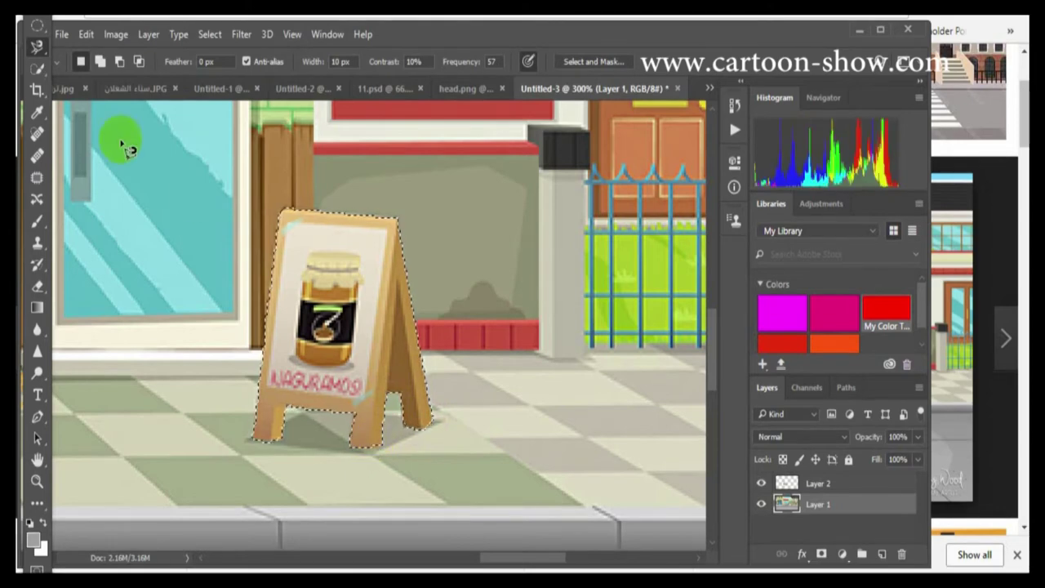
- Copy the selected jar signboard from Layer 1 and paste it as a new layer
{"action": "left_click", "coordinate": [87, 36]}
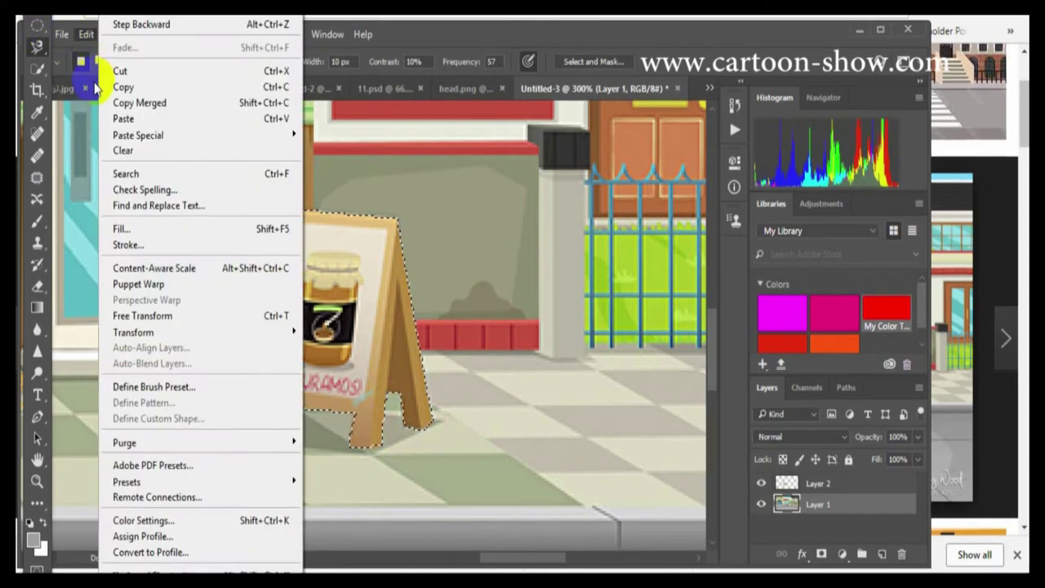
{"action": "left_click", "coordinate": [90, 88]}
{"action": "left_click", "coordinate": [86, 36]}
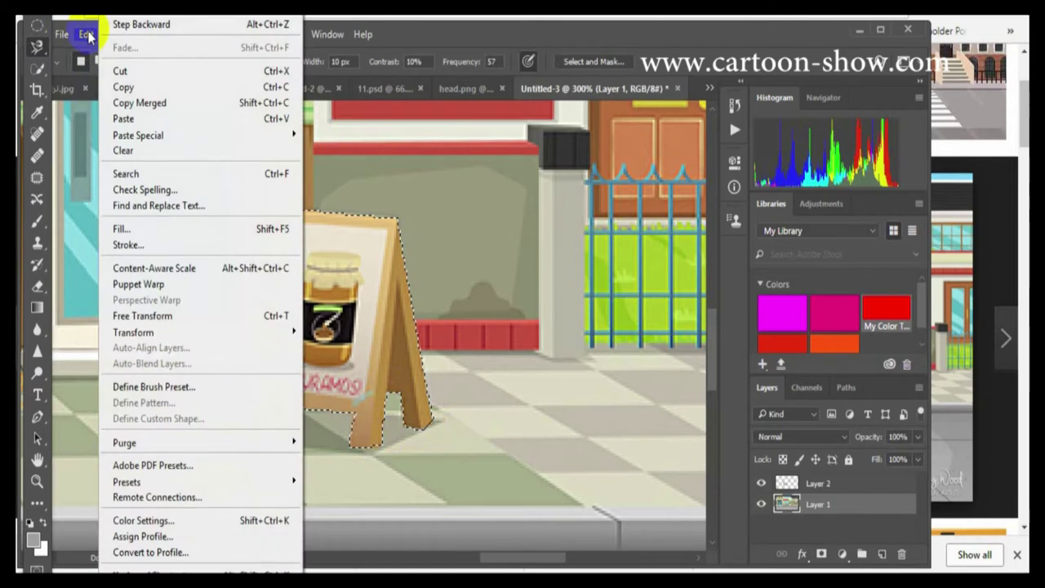
{"action": "left_click", "coordinate": [94, 116]}
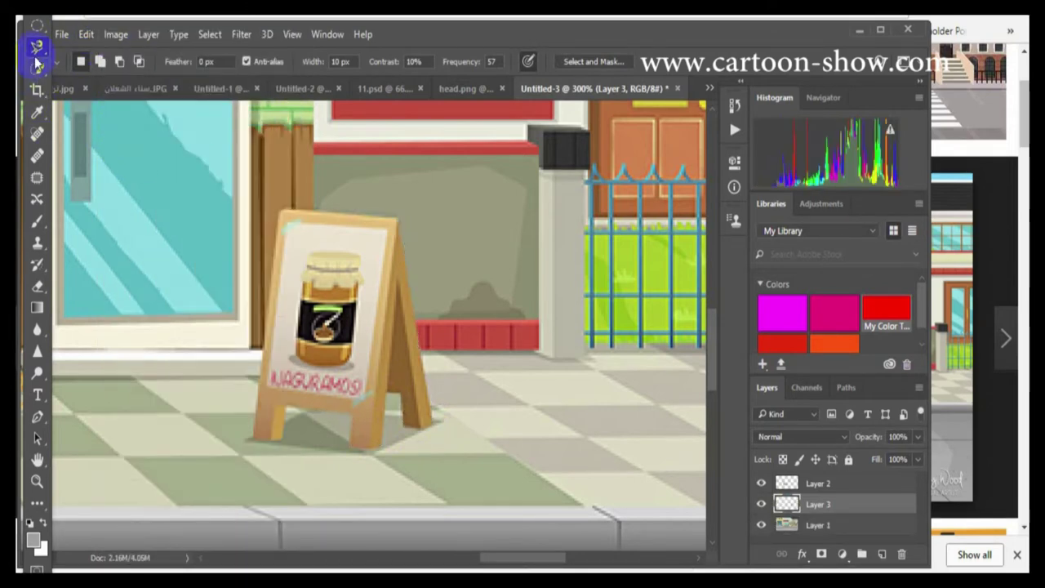
{"action": "key", "text": "v"}
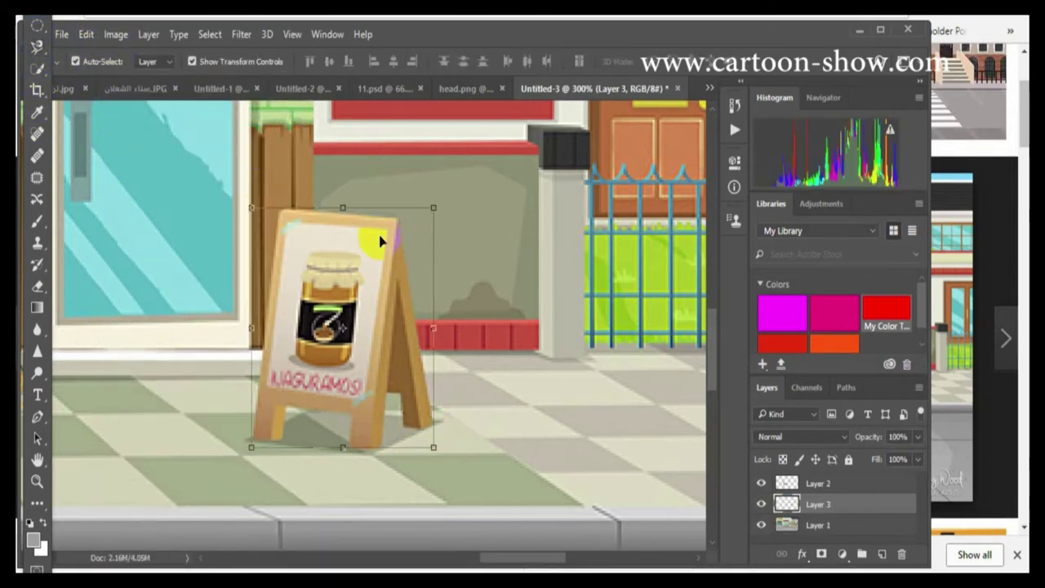
{"action": "scroll", "coordinate": [461, 321], "scroll_direction": "down", "scroll_amount": 2}
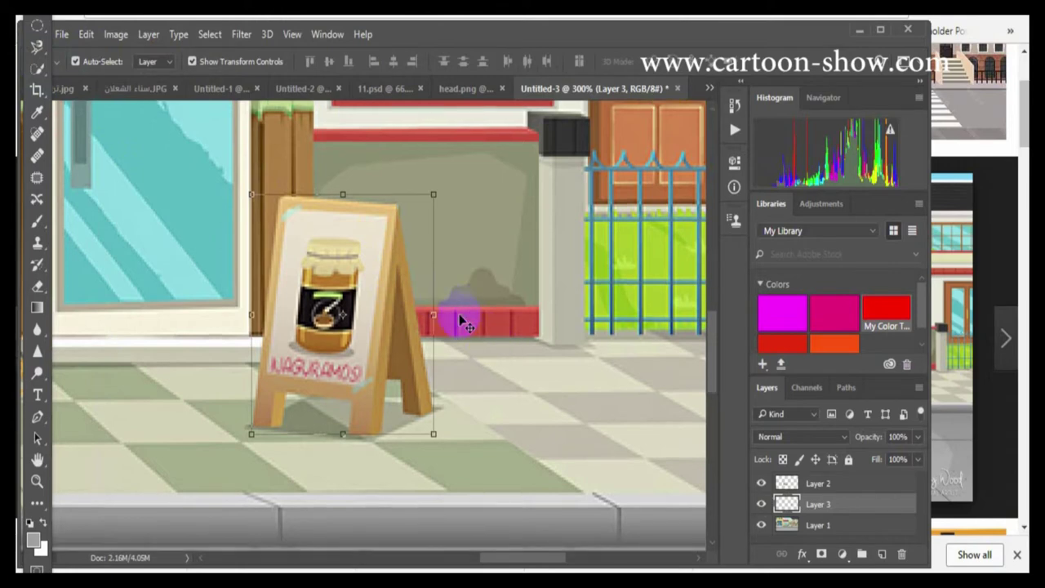
{"action": "scroll", "coordinate": [461, 321], "scroll_direction": "up", "scroll_amount": 2}
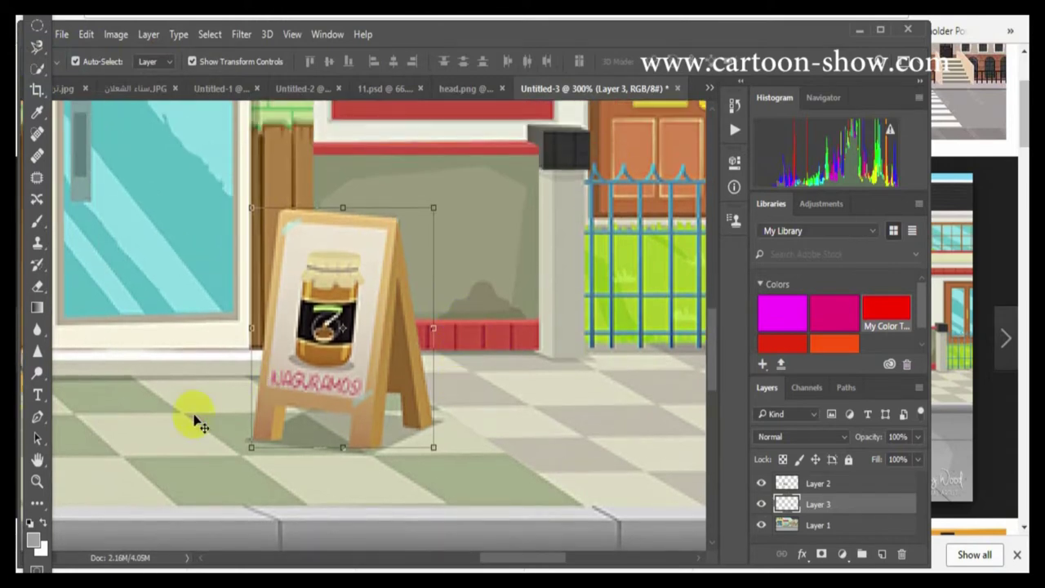
- Bring the lower part of the street lamp pole into view at 200% and ready the Magnetic Lasso
{"action": "left_click", "coordinate": [36, 482]}
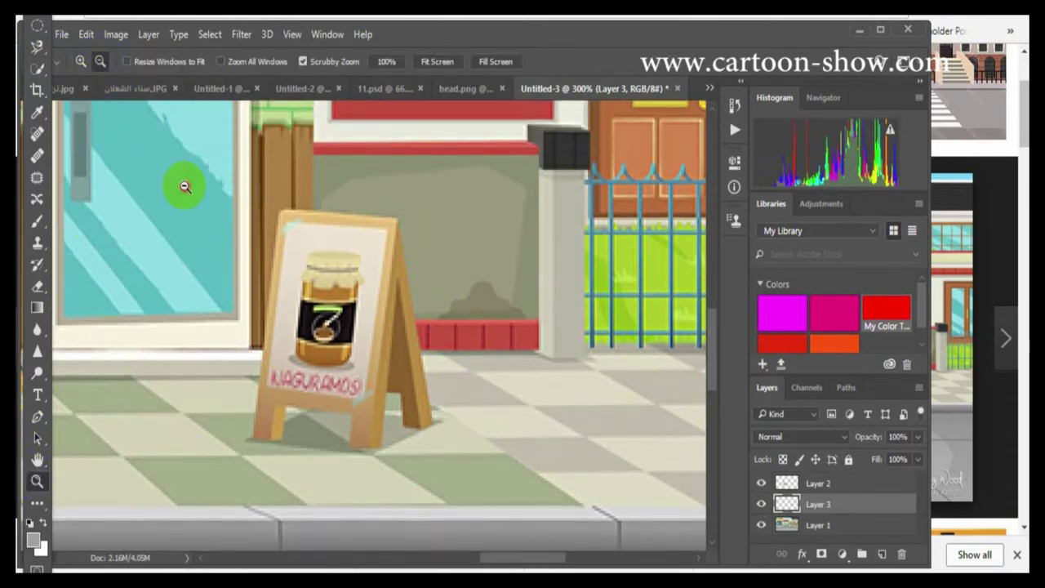
{"action": "left_click", "coordinate": [187, 188]}
{"action": "left_click", "coordinate": [194, 202]}
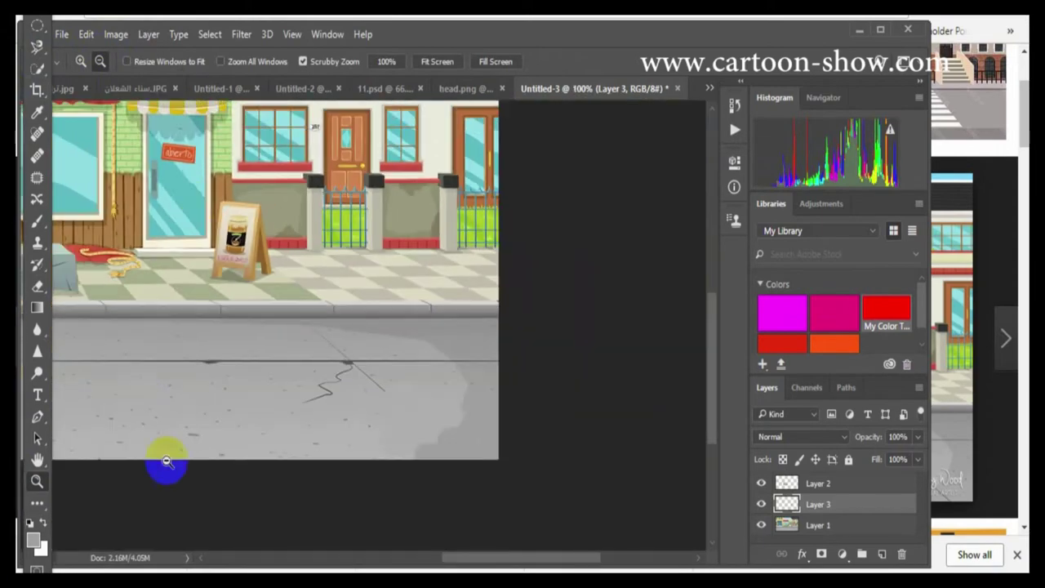
{"action": "left_click_drag", "start_coordinate": [506, 554], "coordinate": [441, 539]}
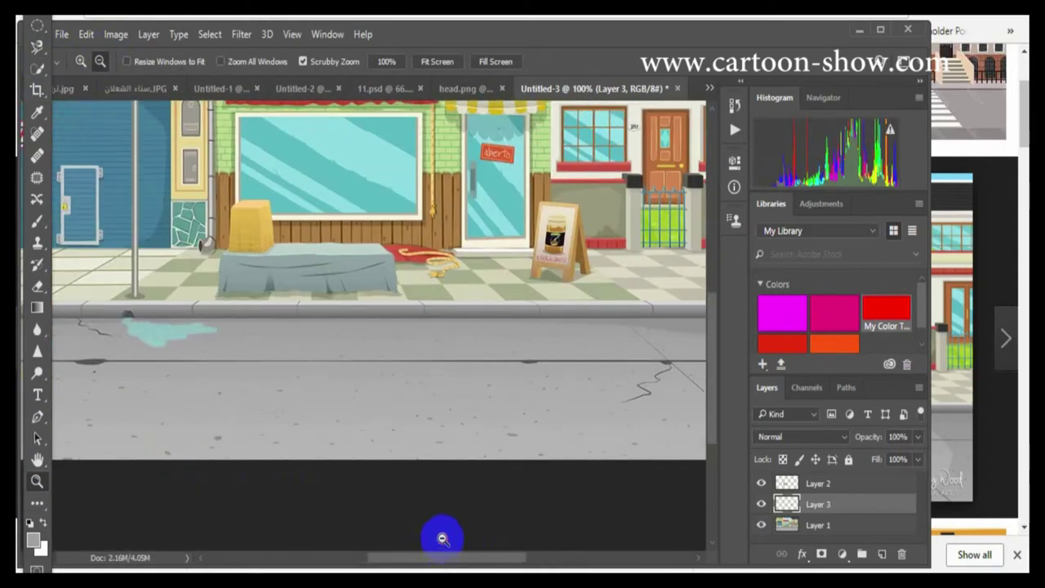
{"action": "left_click", "coordinate": [414, 416], "text": "alt"}
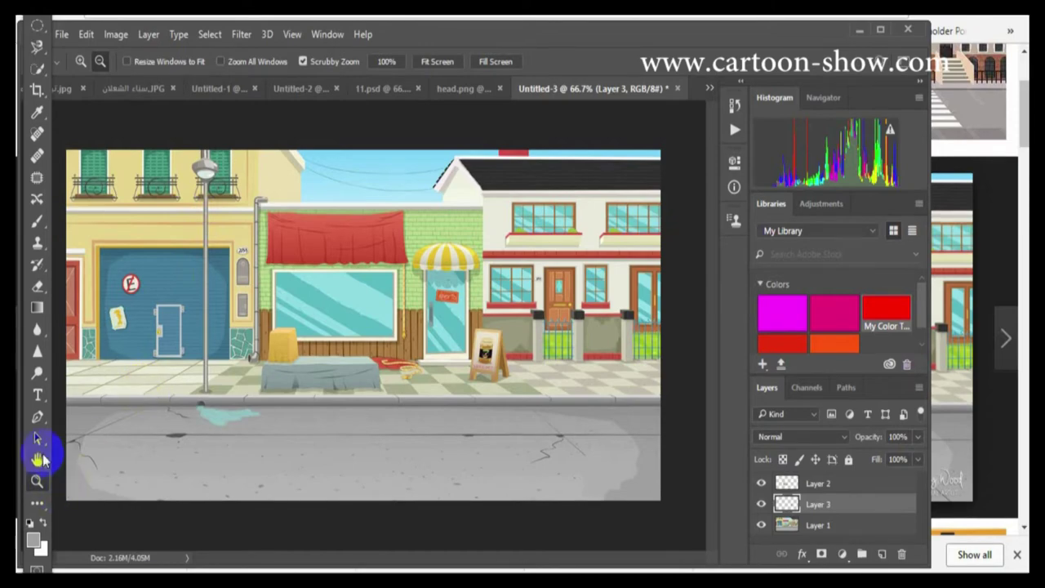
{"action": "left_click", "coordinate": [202, 273]}
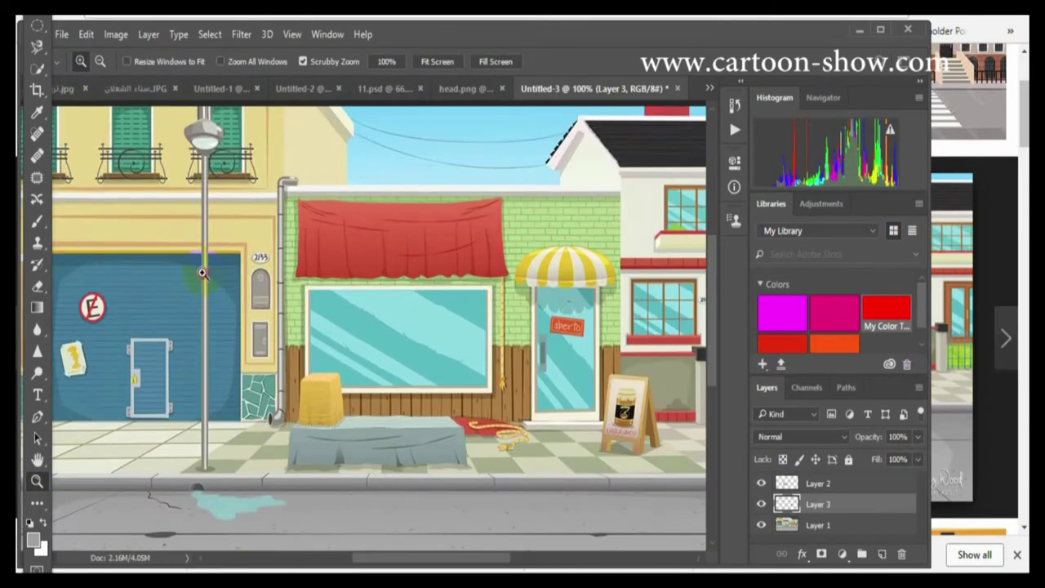
{"action": "left_click", "coordinate": [202, 274]}
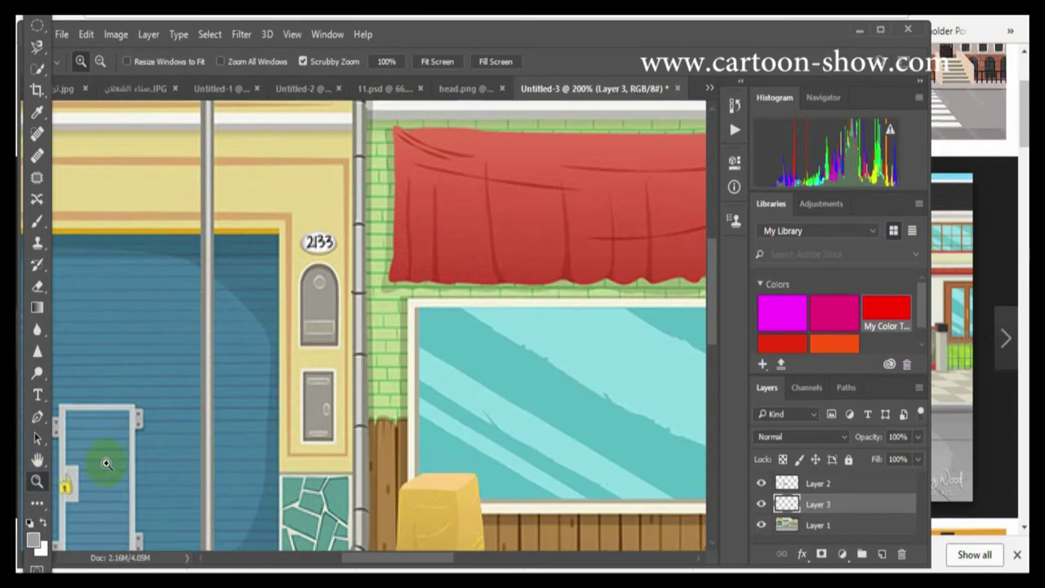
{"action": "left_click_drag", "start_coordinate": [716, 303], "coordinate": [717, 349]}
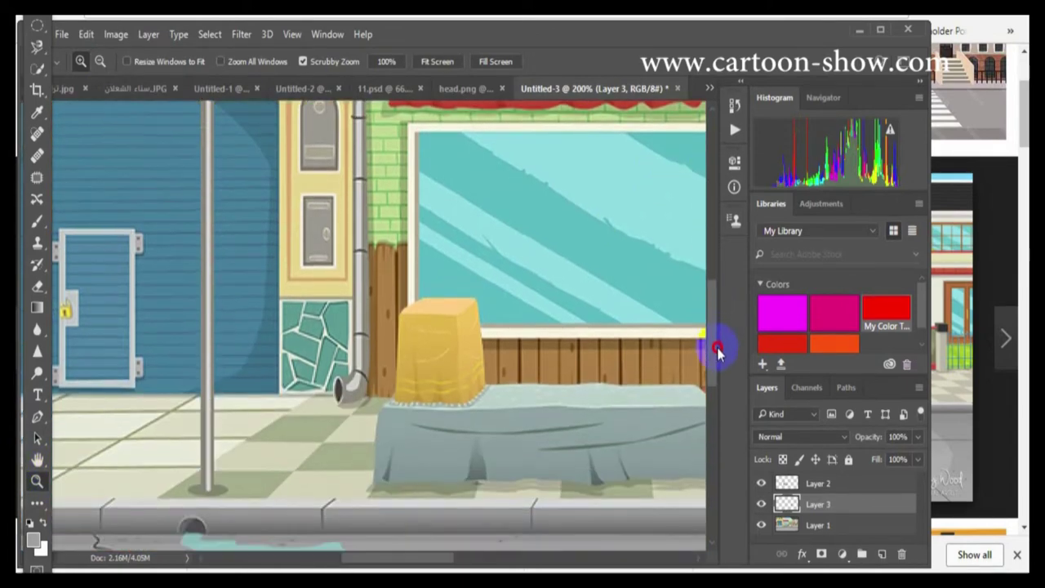
{"action": "left_click", "coordinate": [39, 47]}
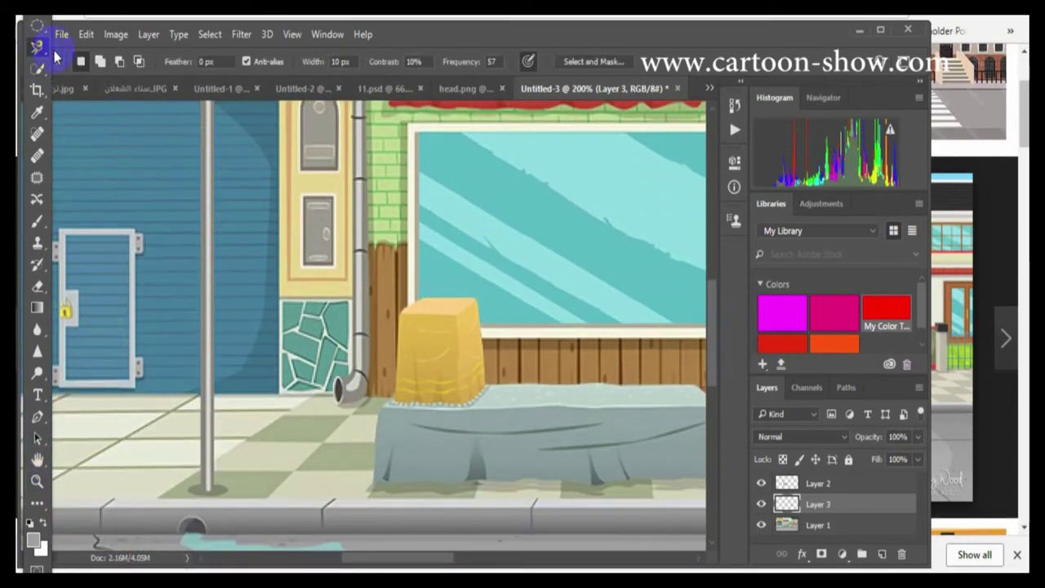
- Try to outline the lower part of the street lamp pole with the Magnetic Lasso
{"action": "left_click", "coordinate": [216, 488]}
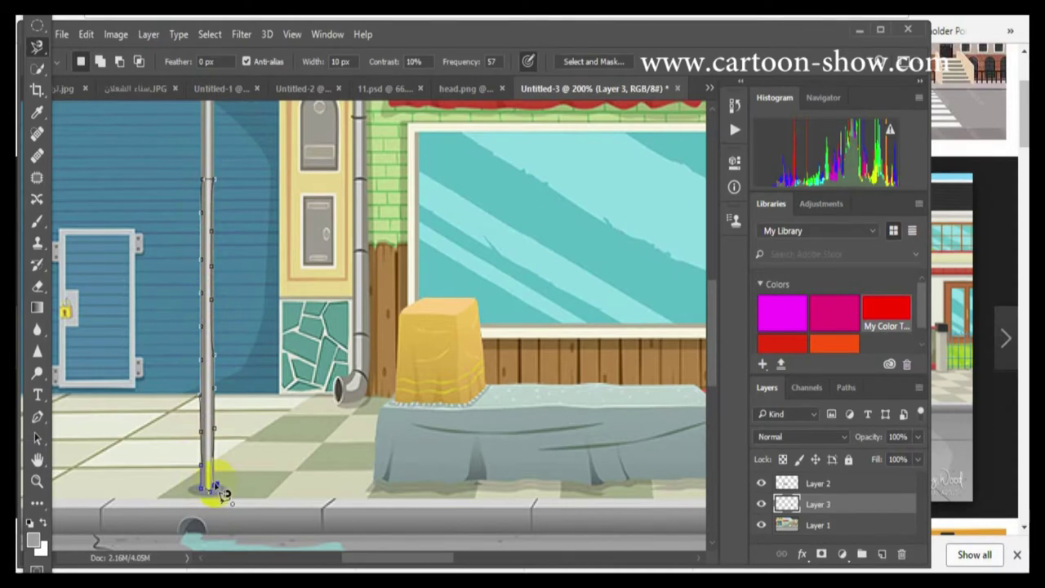
{"action": "left_click", "coordinate": [214, 489]}
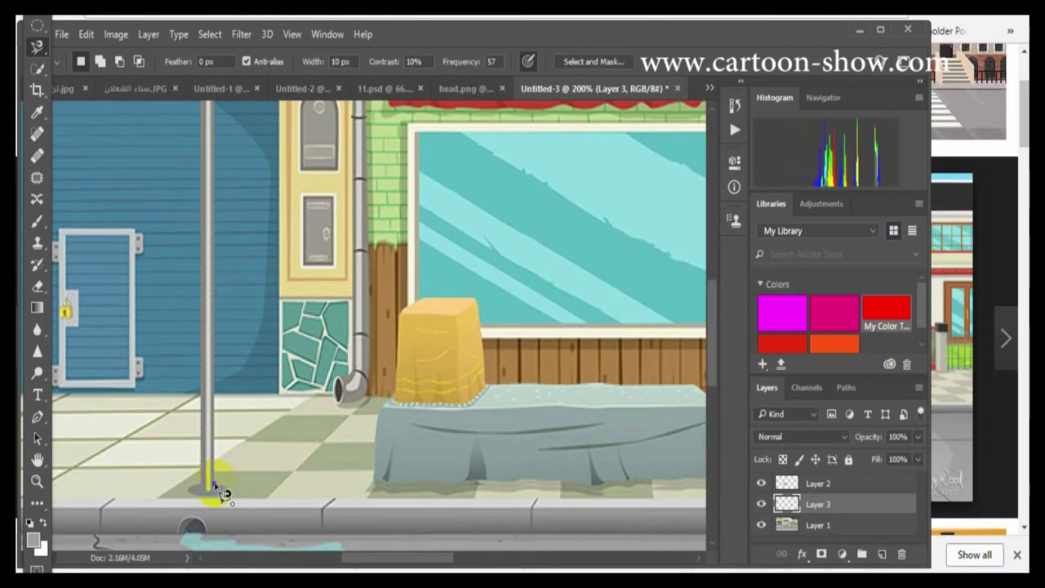
{"action": "left_click", "coordinate": [220, 492]}
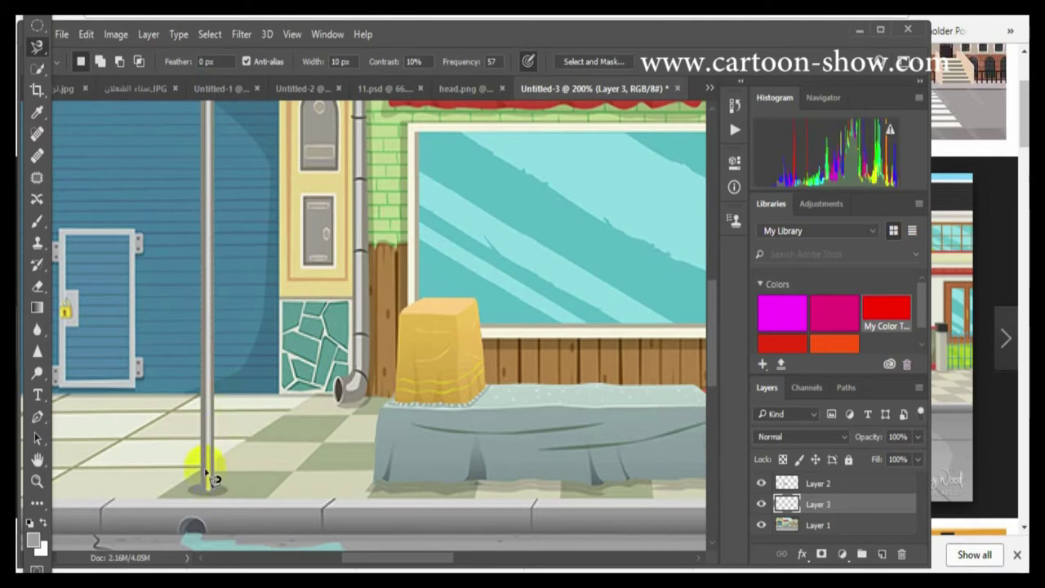
{"action": "mouse_move", "coordinate": [217, 490]}
{"action": "left_mouse_down"}
{"action": "mouse_move", "coordinate": [226, 297]}
{"action": "mouse_move", "coordinate": [216, 123]}
{"action": "mouse_move", "coordinate": [206, 164]}
{"action": "mouse_move", "coordinate": [212, 380]}
{"action": "mouse_move", "coordinate": [205, 308]}
{"action": "mouse_move", "coordinate": [207, 343]}
{"action": "left_mouse_up"}
{"action": "double_click", "coordinate": [208, 342]}
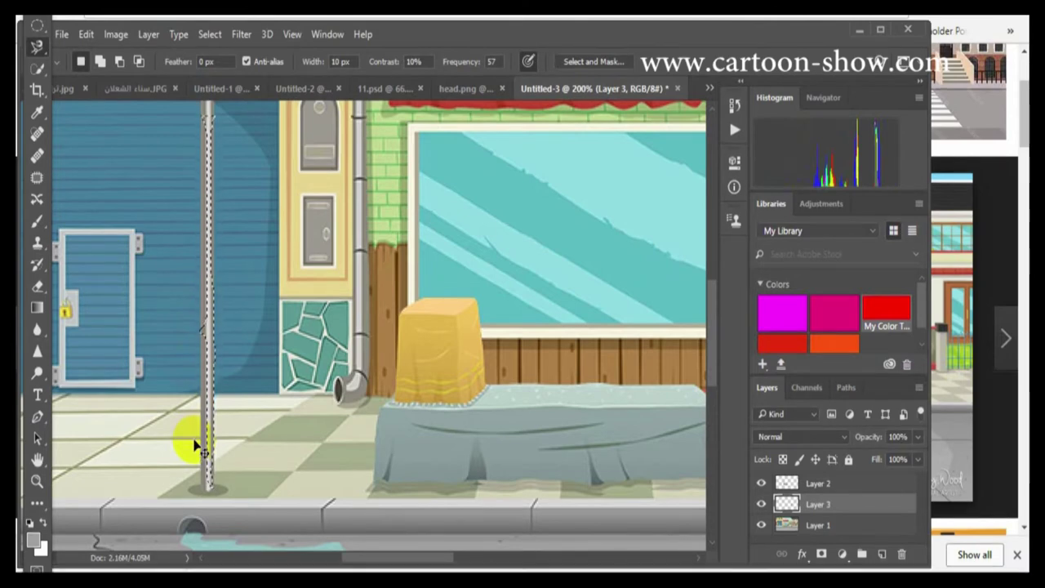
{"action": "key", "text": "ctrl+d"}
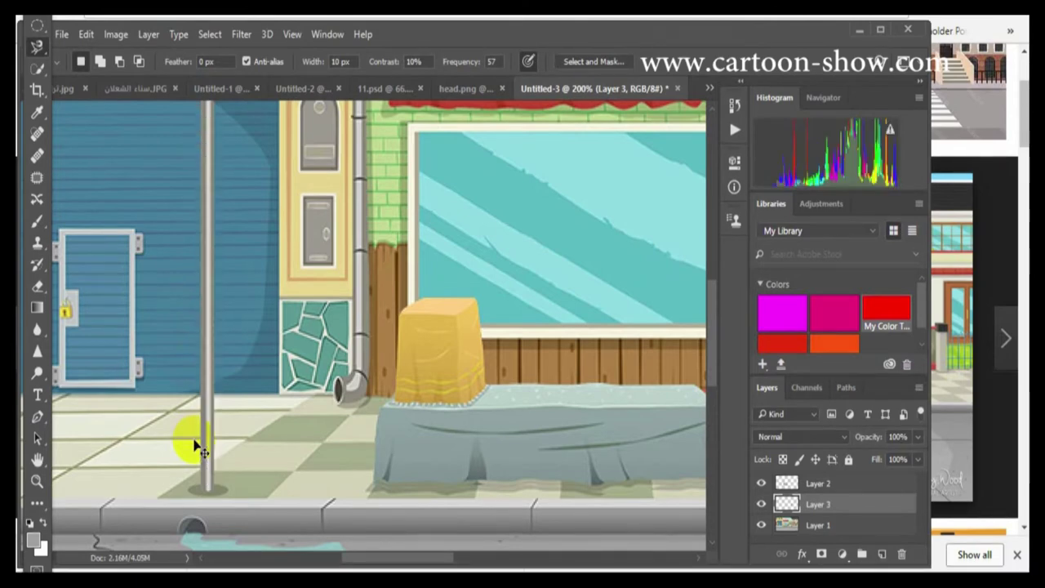
- Select the street lamp pole and its base with the Quick Selection tool, adding with an 8 px brush
{"action": "left_click", "coordinate": [38, 70]}
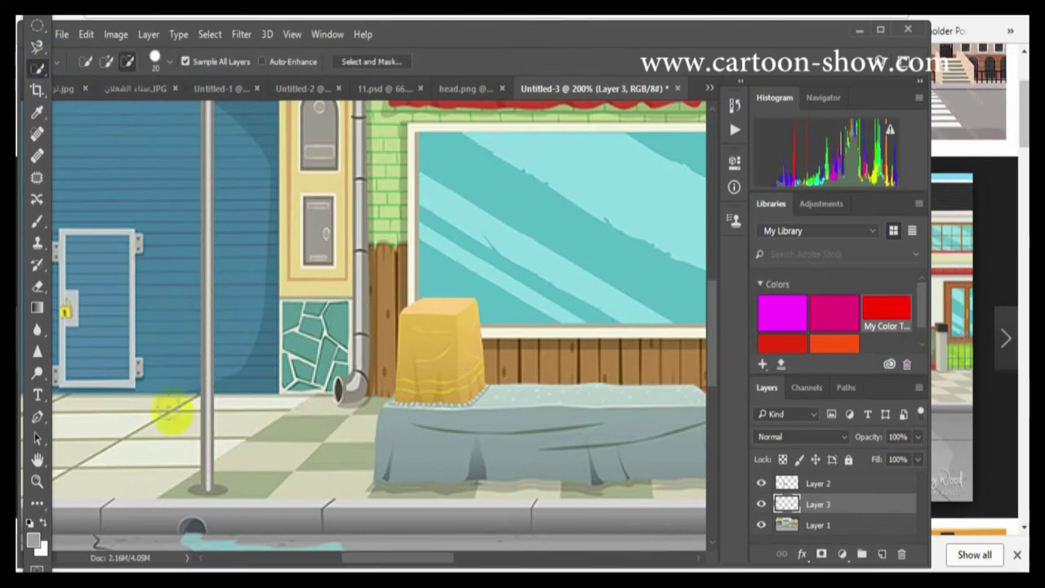
{"action": "left_click", "coordinate": [128, 63]}
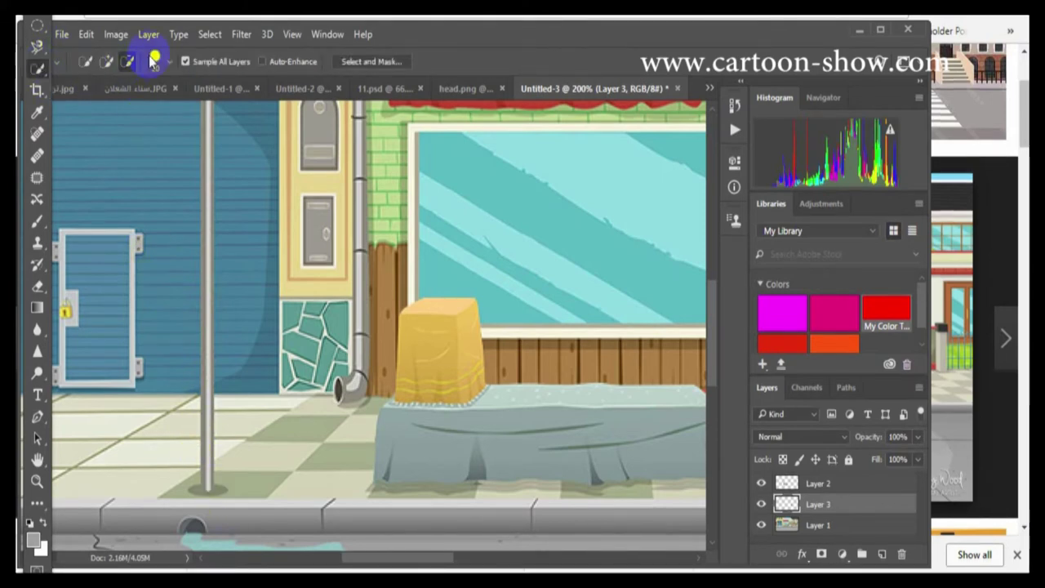
{"action": "left_click", "coordinate": [167, 61]}
{"action": "left_click_drag", "start_coordinate": [99, 108], "coordinate": [93, 109]}
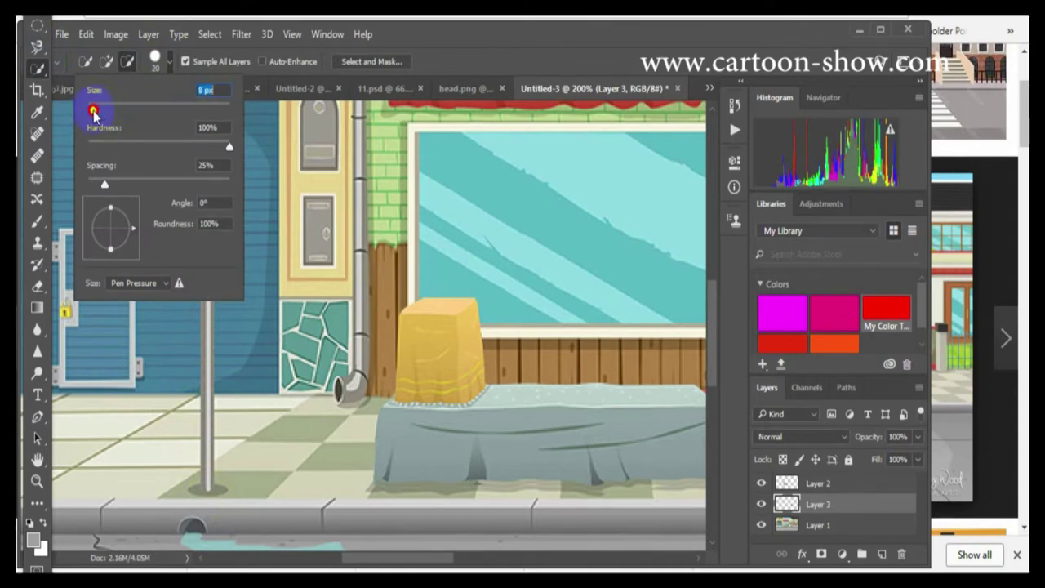
{"action": "left_click", "coordinate": [106, 61]}
{"action": "left_click_drag", "start_coordinate": [210, 481], "coordinate": [211, 485]}
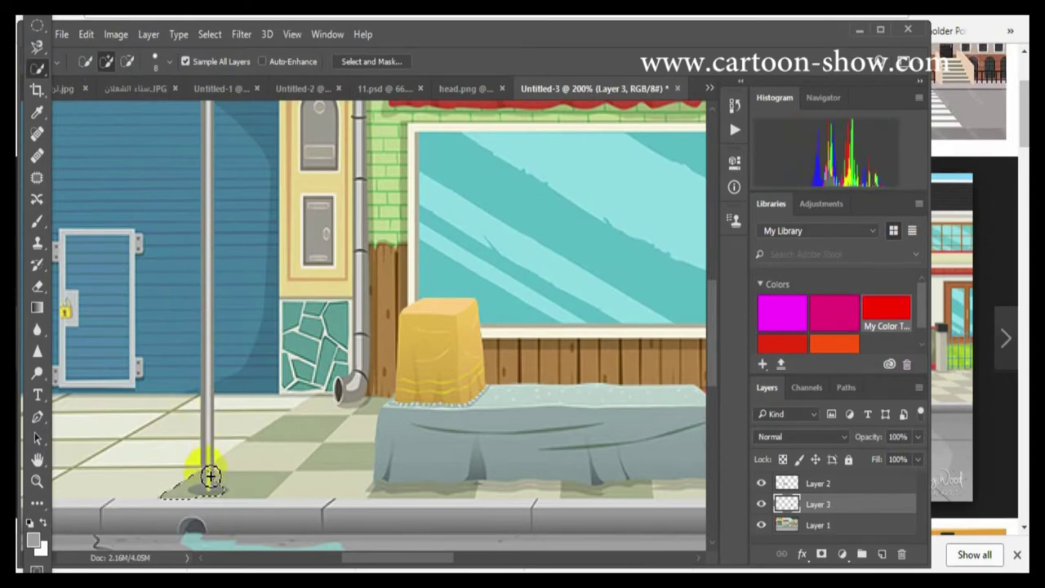
{"action": "left_click_drag", "start_coordinate": [210, 419], "coordinate": [210, 115]}
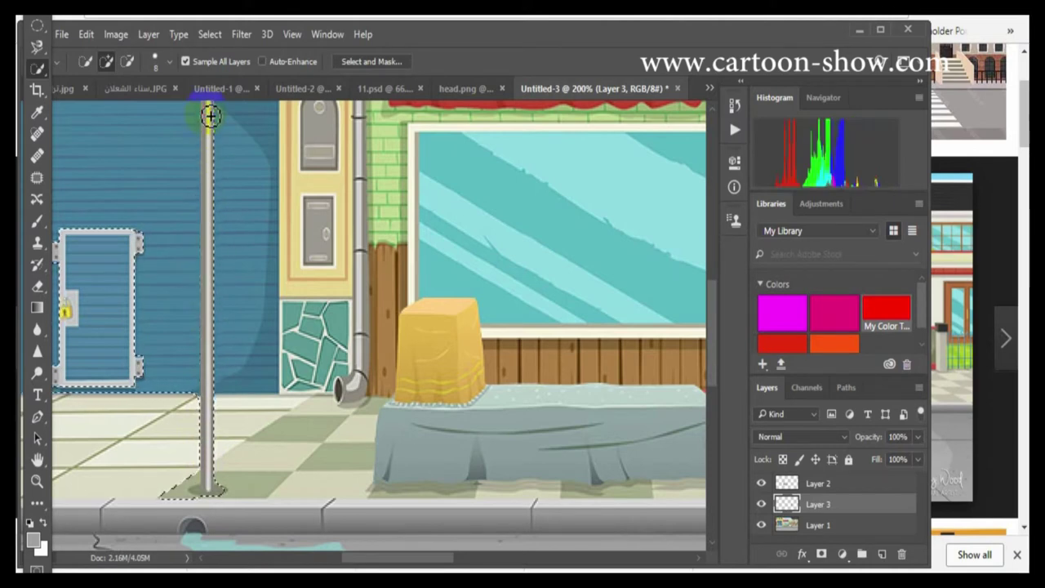
- Subtract the small door and the blue shutter beside the lamp pole from the quick selection
{"action": "left_click", "coordinate": [126, 61]}
{"action": "left_click", "coordinate": [101, 295]}
{"action": "mouse_move", "coordinate": [101, 296]}
{"action": "left_mouse_down"}
{"action": "mouse_move", "coordinate": [135, 338]}
{"action": "mouse_move", "coordinate": [140, 369]}
{"action": "mouse_move", "coordinate": [109, 401]}
{"action": "left_mouse_up"}
{"action": "mouse_move", "coordinate": [66, 308]}
{"action": "left_mouse_down"}
{"action": "mouse_move", "coordinate": [87, 239]}
{"action": "mouse_move", "coordinate": [166, 232]}
{"action": "mouse_move", "coordinate": [203, 199]}
{"action": "mouse_move", "coordinate": [206, 175]}
{"action": "mouse_move", "coordinate": [191, 263]}
{"action": "left_mouse_up"}
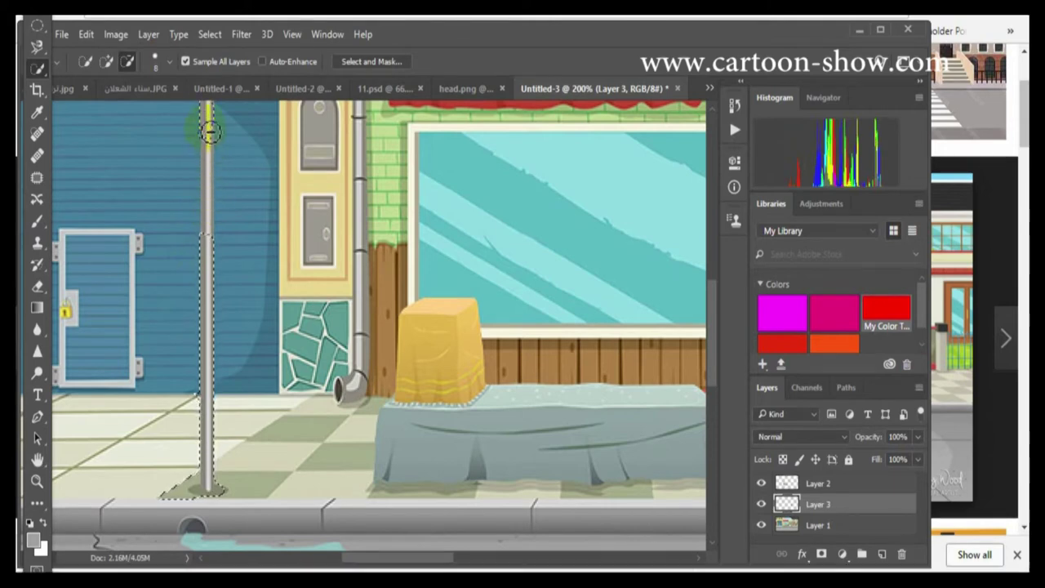
- Add the upper part of the pole back to the selection and trim off the extra paving beside its base
{"action": "left_click", "coordinate": [106, 62]}
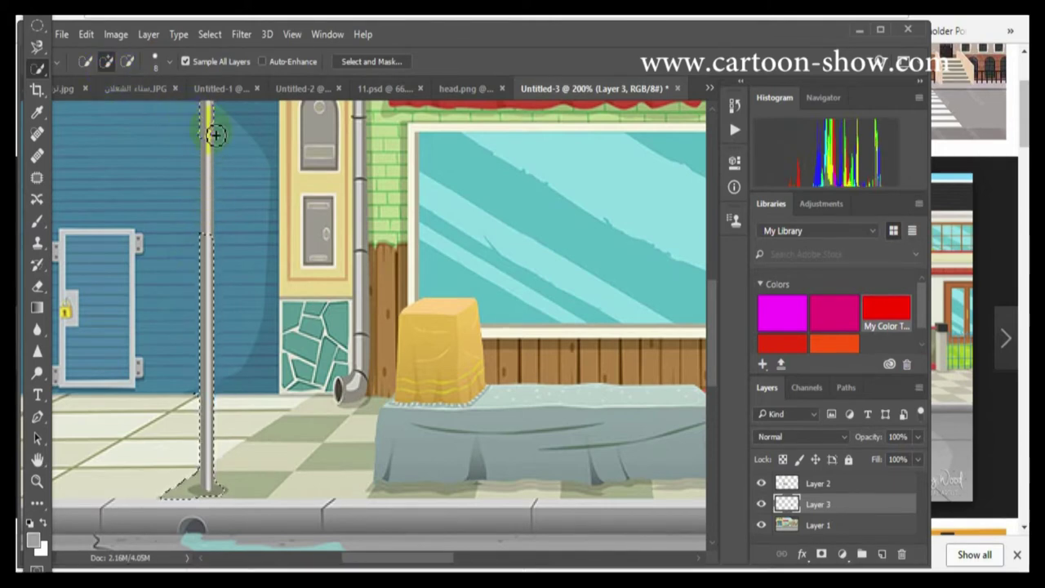
{"action": "left_click_drag", "start_coordinate": [209, 139], "coordinate": [210, 245]}
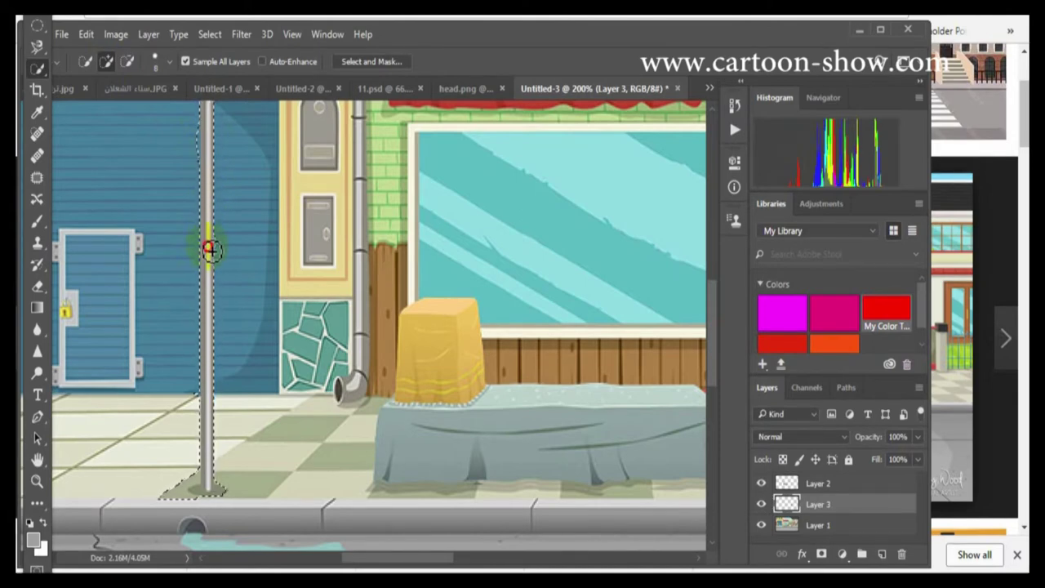
{"action": "left_click", "coordinate": [127, 62]}
{"action": "left_click_drag", "start_coordinate": [182, 483], "coordinate": [183, 494]}
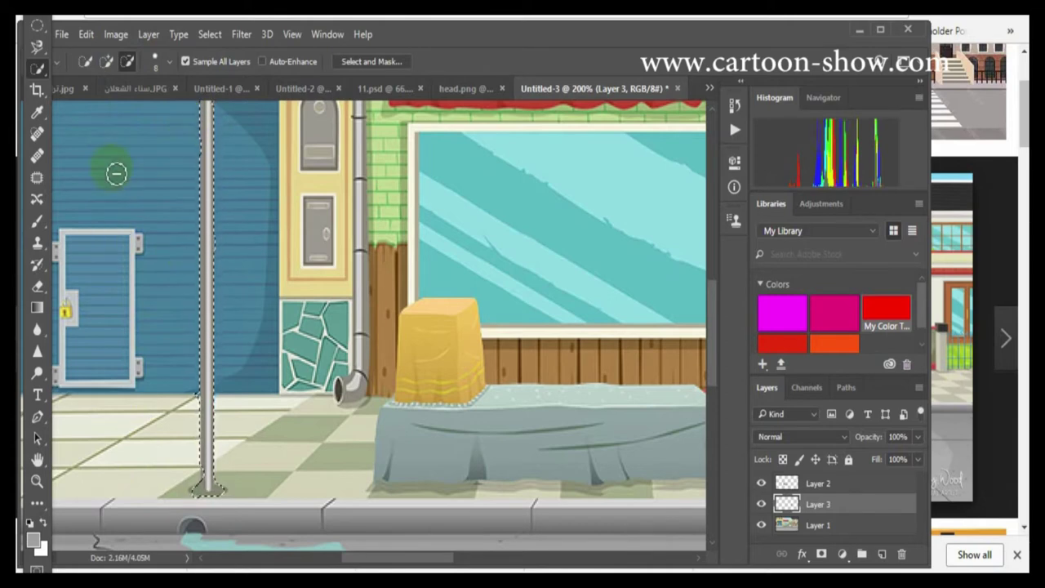
- Copy the selected street lamp pole from Layer 1 to a new layer
{"action": "scroll", "coordinate": [123, 157], "scroll_direction": "down", "scroll_amount": 1}
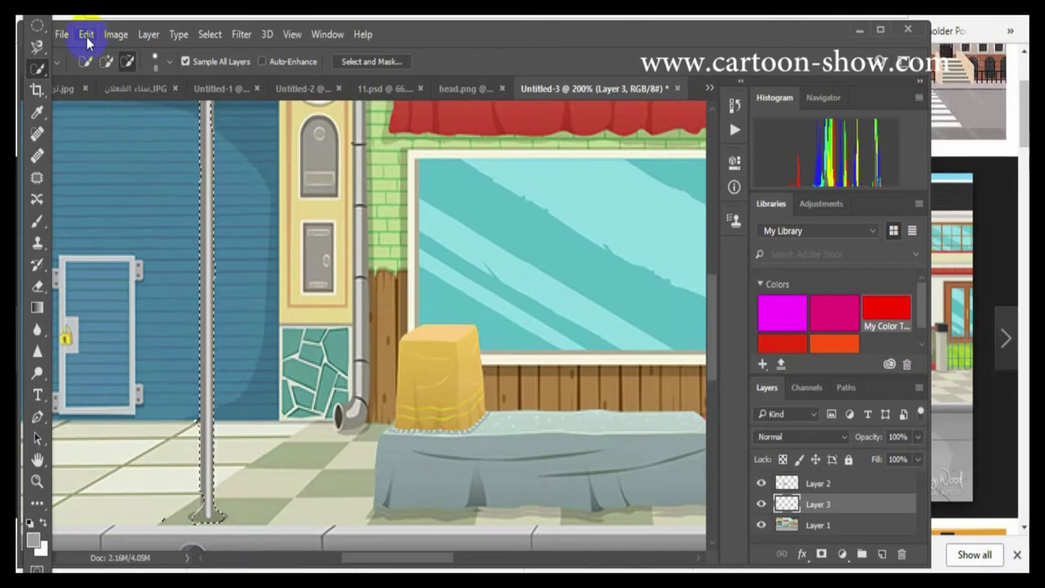
{"action": "left_click", "coordinate": [87, 36]}
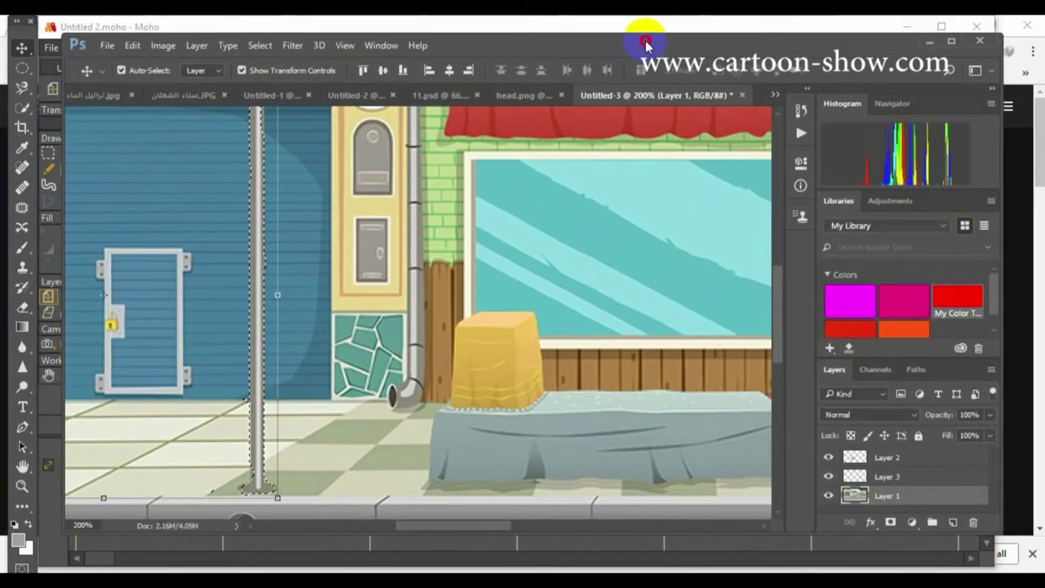
{"action": "left_click", "coordinate": [135, 45]}
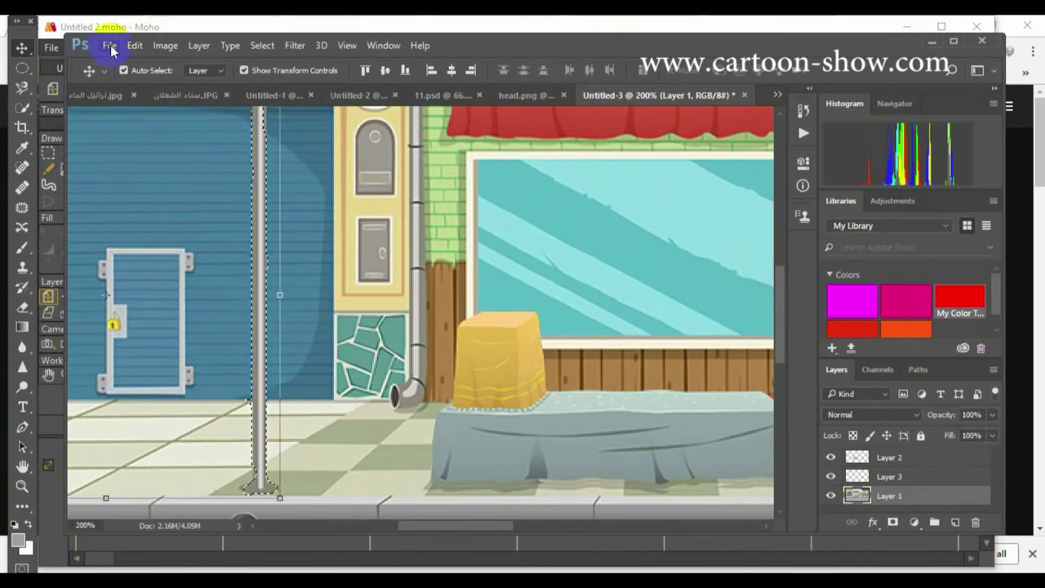
{"action": "key", "text": "ctrl+j"}
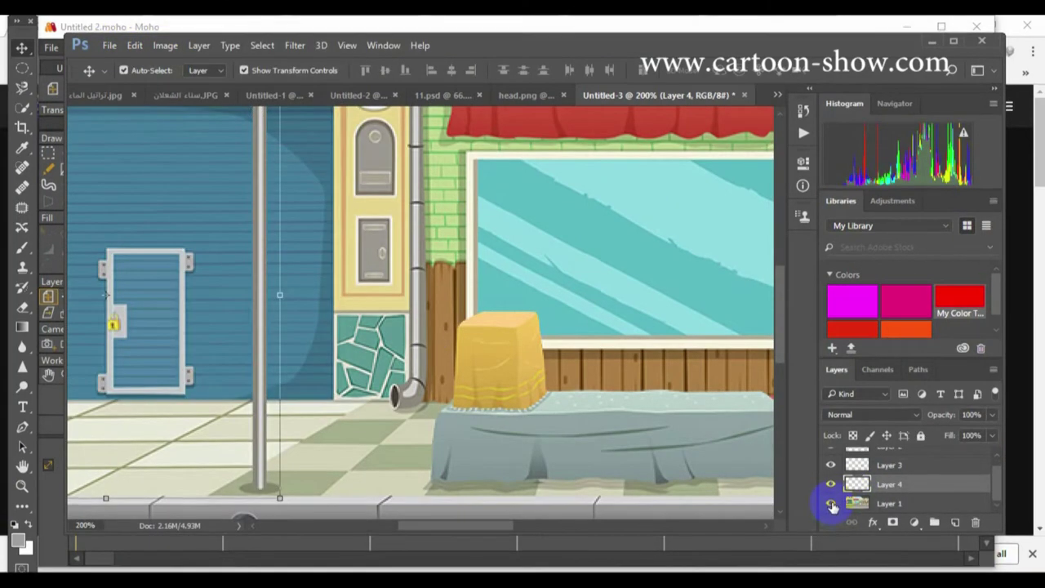
- Save the layered street background as the Photoshop file street.psd
{"action": "left_click", "coordinate": [22, 486]}
{"action": "left_click", "coordinate": [328, 237], "text": "alt"}
{"action": "left_click", "coordinate": [329, 237], "text": "alt"}
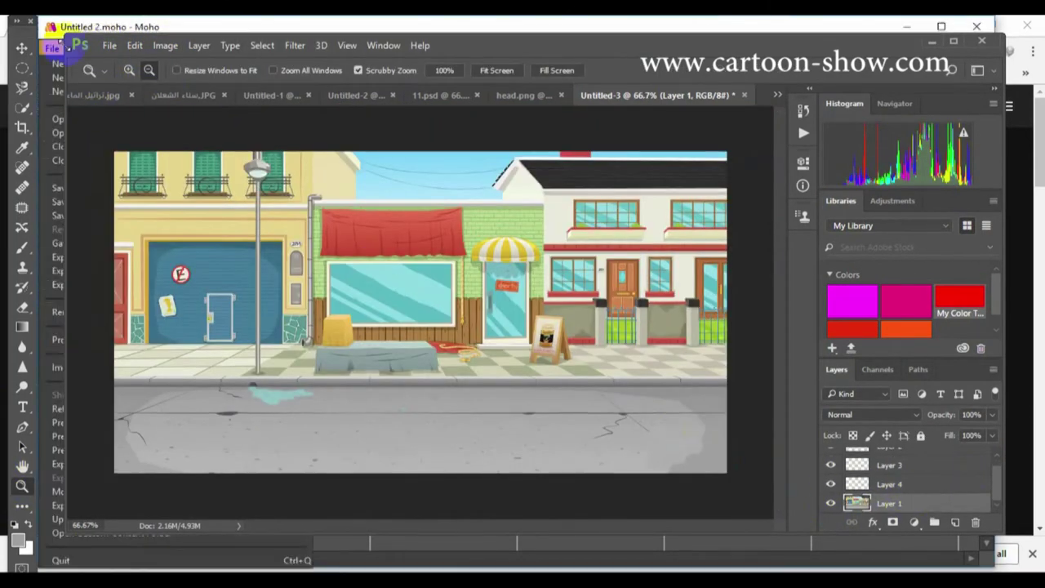
{"action": "left_click", "coordinate": [109, 45]}
{"action": "left_click", "coordinate": [123, 212]}
{"action": "scroll", "coordinate": [122, 163], "scroll_direction": "up", "scroll_amount": 5}
{"action": "left_click", "coordinate": [123, 153]}
{"action": "left_click", "coordinate": [413, 53]}
{"action": "double_click", "coordinate": [575, 251]}
{"action": "left_click", "coordinate": [908, 532]}
{"action": "left_click", "coordinate": [698, 184]}
{"action": "left_click", "coordinate": [109, 45]}
{"action": "left_click", "coordinate": [126, 215]}
{"action": "left_click", "coordinate": [225, 412]}
{"action": "left_click", "coordinate": [219, 350]}
{"action": "left_click", "coordinate": [908, 533]}
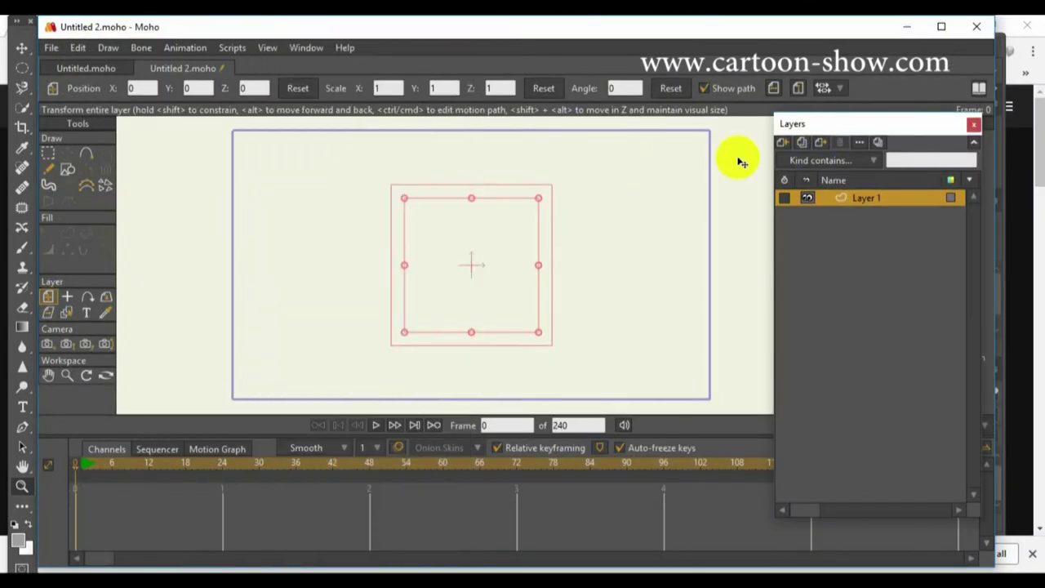
- In Moho, add street.psd as an image and import its layers individually
{"action": "left_click", "coordinate": [782, 143]}
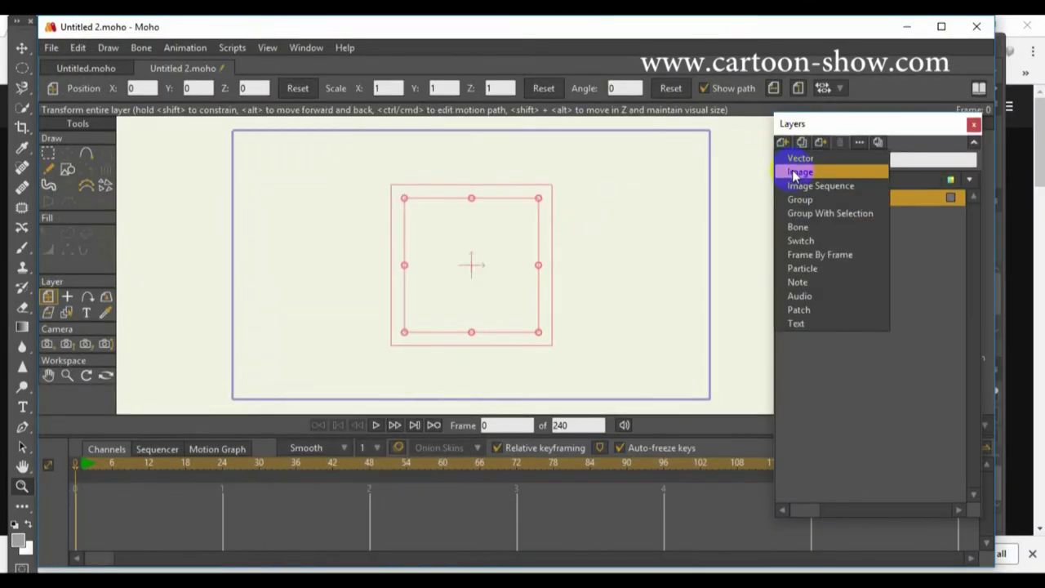
{"action": "left_click", "coordinate": [797, 172]}
{"action": "left_click", "coordinate": [536, 88]}
{"action": "double_click", "coordinate": [809, 286]}
{"action": "double_click", "coordinate": [553, 171]}
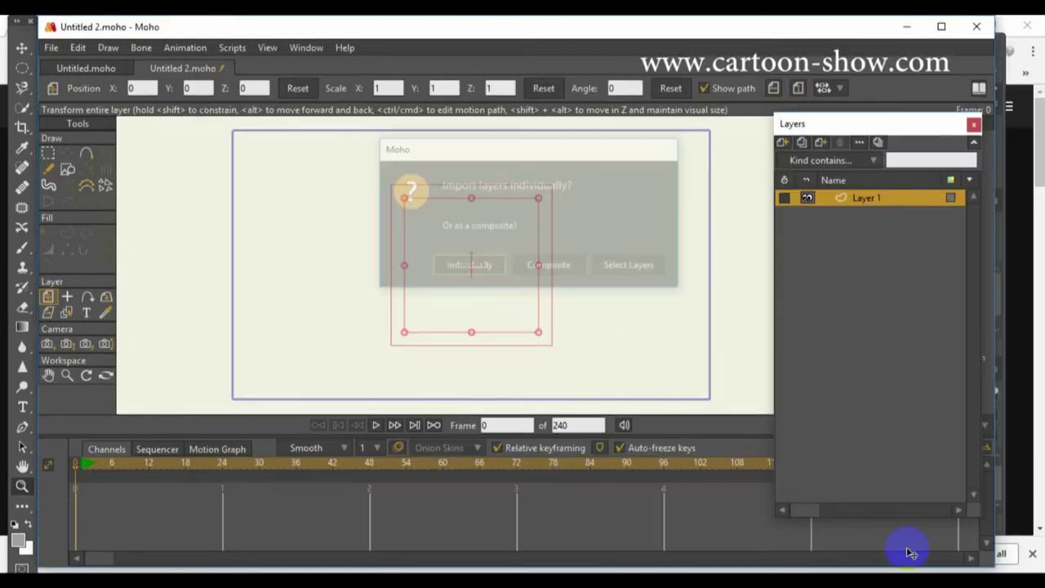
{"action": "left_click", "coordinate": [457, 265]}
- Check what each imported street.psd layer contains by toggling the layers' visibility
{"action": "left_click", "coordinate": [808, 265]}
{"action": "left_click", "coordinate": [807, 266]}
{"action": "left_click", "coordinate": [808, 266]}
{"action": "left_click", "coordinate": [808, 214]}
{"action": "left_click", "coordinate": [808, 214]}
{"action": "left_click", "coordinate": [807, 231]}
{"action": "left_click", "coordinate": [808, 248]}
{"action": "left_click", "coordinate": [808, 266]}
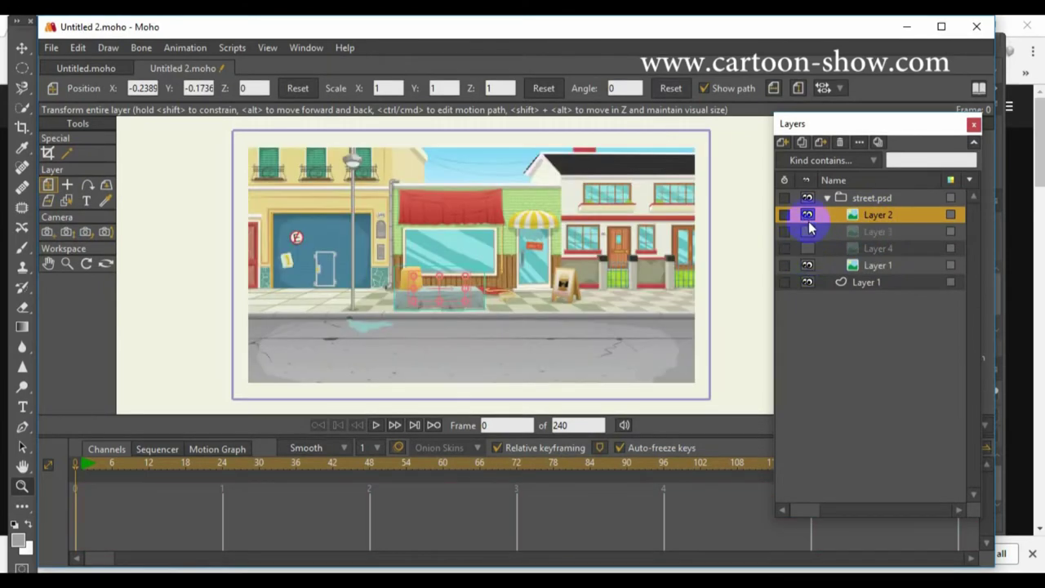
{"action": "left_click", "coordinate": [808, 216]}
- Collapse the street.psd group and enlarge the whole background to a scale of about 1.41
{"action": "left_click", "coordinate": [867, 268]}
{"action": "left_click", "coordinate": [827, 198]}
{"action": "left_click_drag", "start_coordinate": [694, 148], "coordinate": [660, 154]}
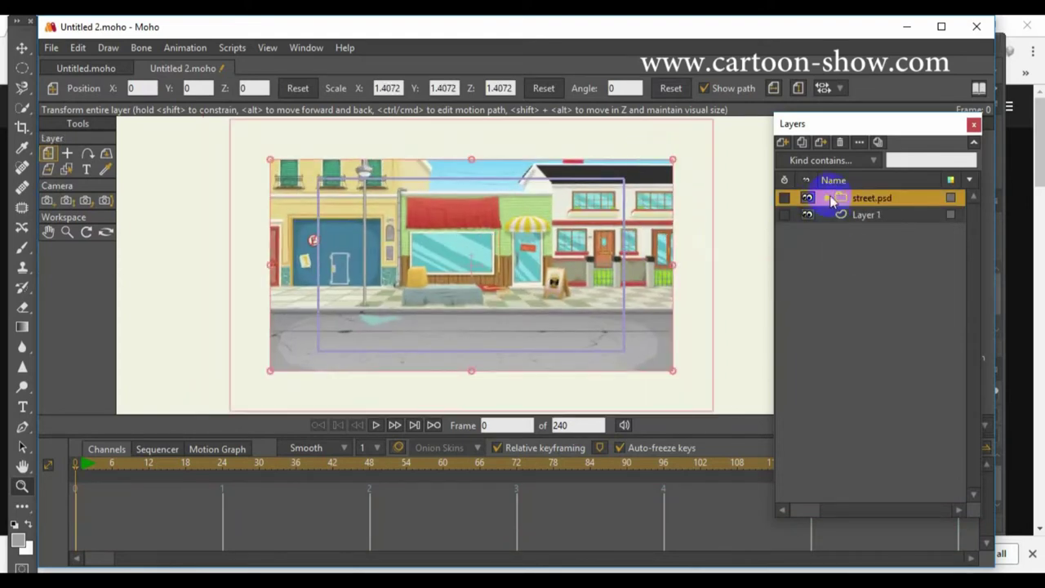
- Generate a randomized character with the Character Wizard and add it to the street scene
{"action": "left_click", "coordinate": [306, 47]}
{"action": "mouse_move", "coordinate": [317, 143]}
{"action": "left_click", "coordinate": [335, 174]}
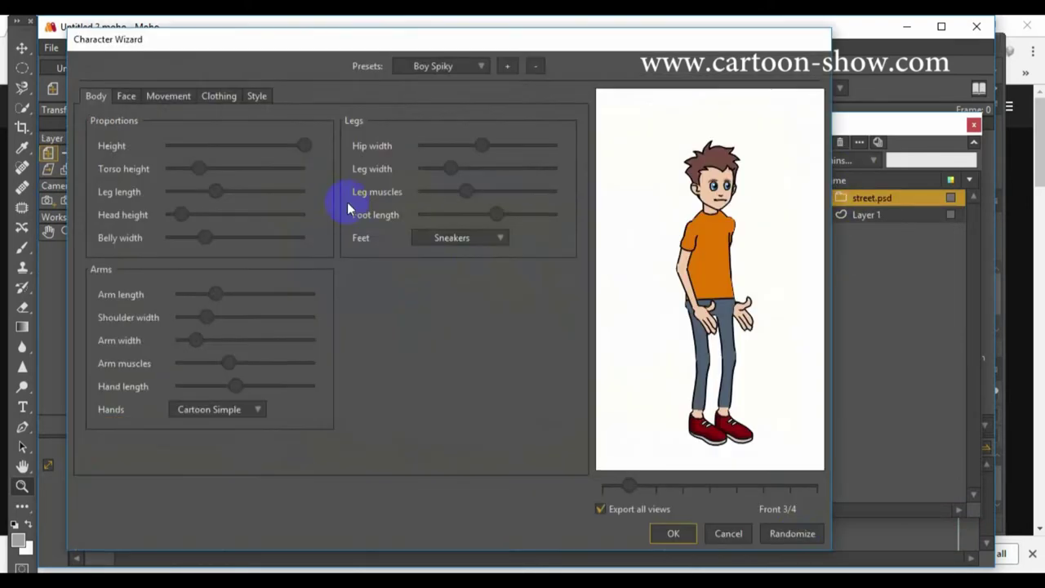
{"action": "left_click", "coordinate": [792, 534]}
{"action": "left_click", "coordinate": [679, 533]}
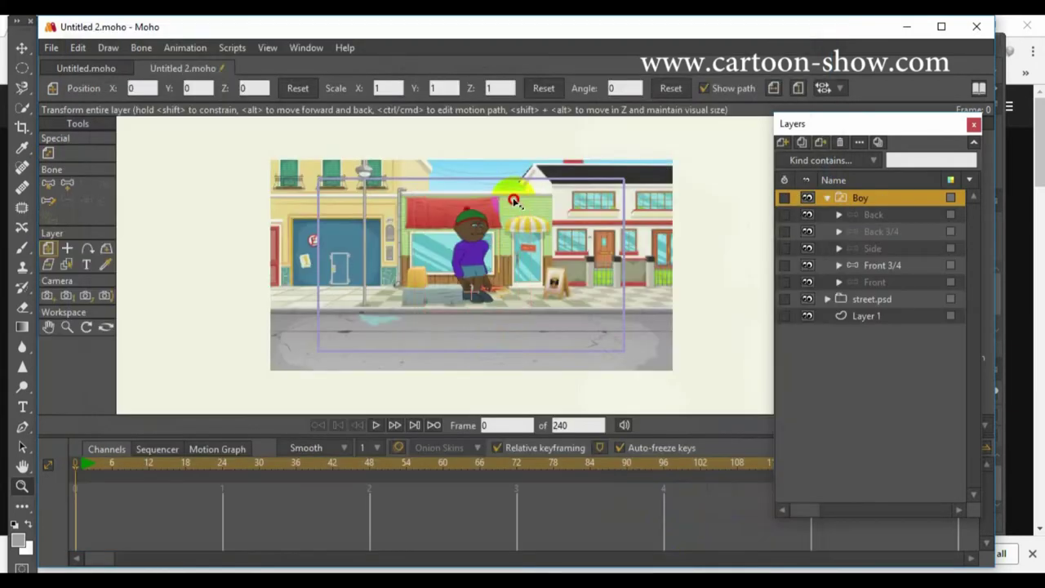
- Move the Front 3/4 view out of the Boy group and delete that group with the remaining views
{"action": "left_click", "coordinate": [841, 264]}
{"action": "left_click_drag", "start_coordinate": [840, 264], "coordinate": [847, 198]}
{"action": "left_click", "coordinate": [854, 214]}
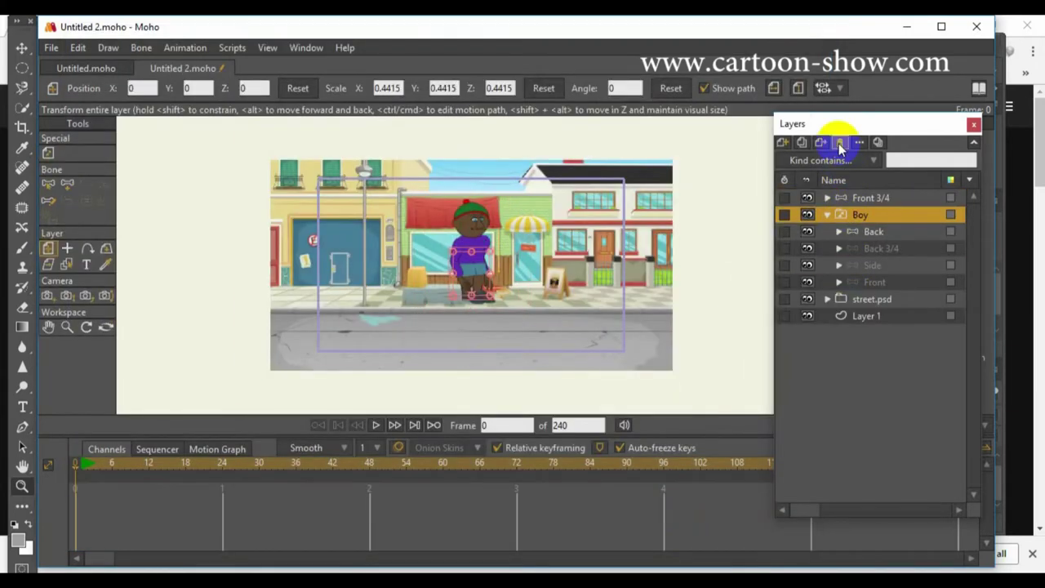
{"action": "left_click", "coordinate": [839, 142]}
- Rename the Front 3/4 character layer as man_1
{"action": "double_click", "coordinate": [850, 197]}
{"action": "type", "text": "man_1"}
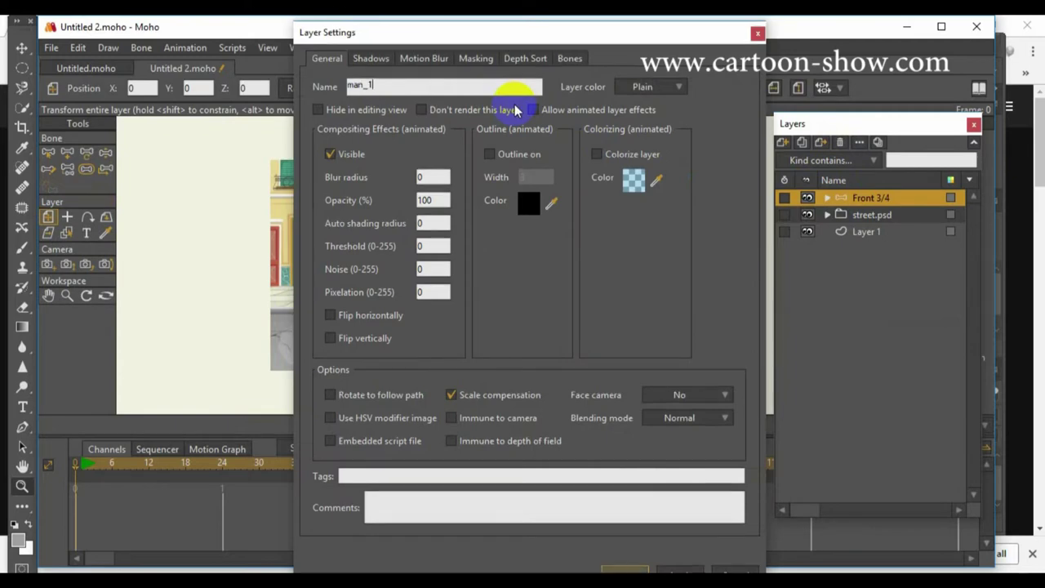
{"action": "key", "text": "Return"}
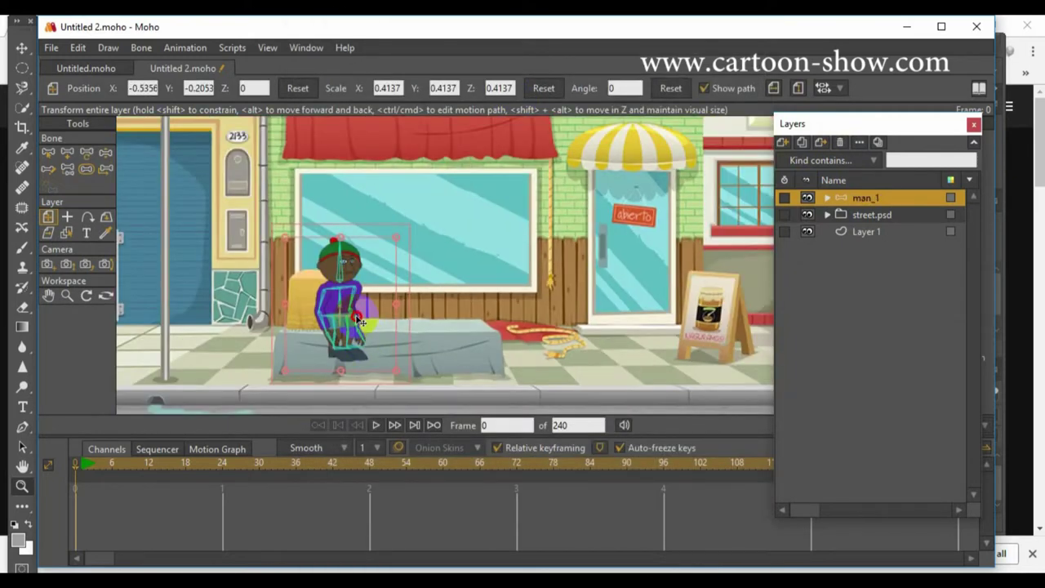
- Move man_1 between Layer 2 and Layer 3 in the street.psd group and fit it behind the bench at about 0.34 scale
{"action": "left_click", "coordinate": [827, 214]}
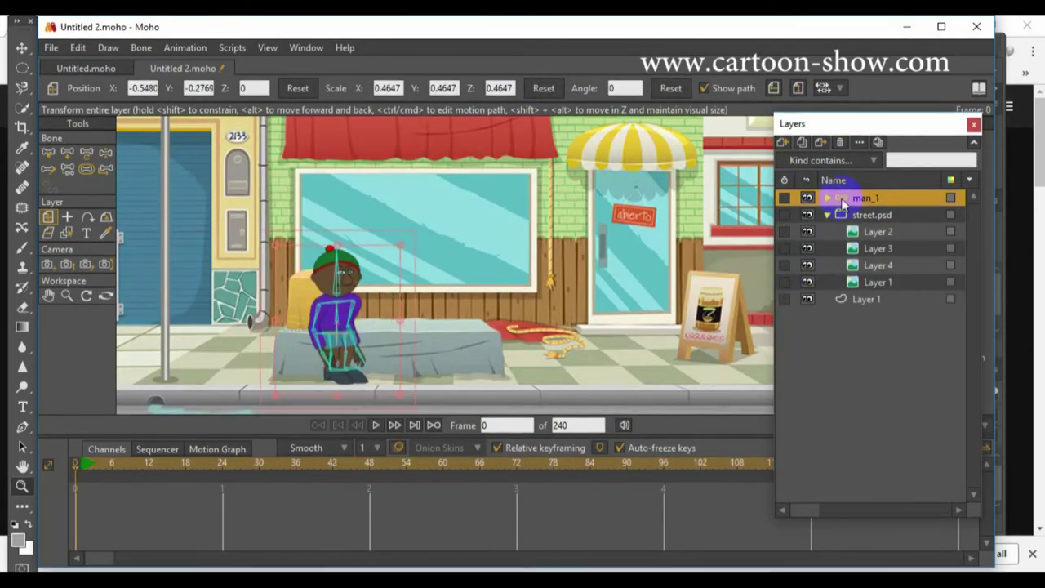
{"action": "left_click_drag", "start_coordinate": [852, 244], "coordinate": [852, 241]}
{"action": "left_click_drag", "start_coordinate": [392, 256], "coordinate": [420, 230]}
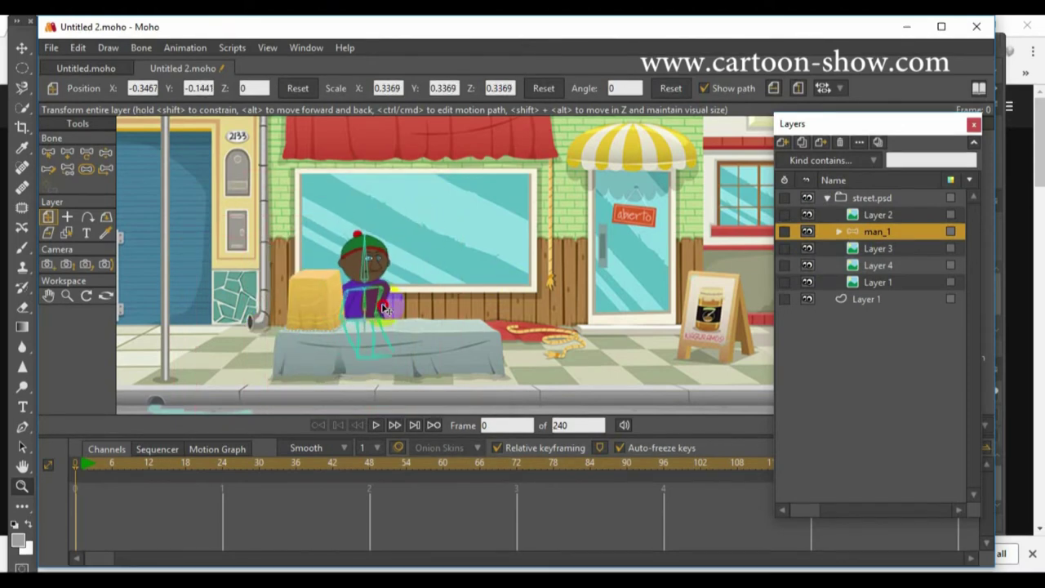
- Create a second randomized character with the Character Wizard and insert it above man_1
{"action": "left_click", "coordinate": [306, 47]}
{"action": "left_click", "coordinate": [317, 173]}
{"action": "left_click", "coordinate": [787, 536]}
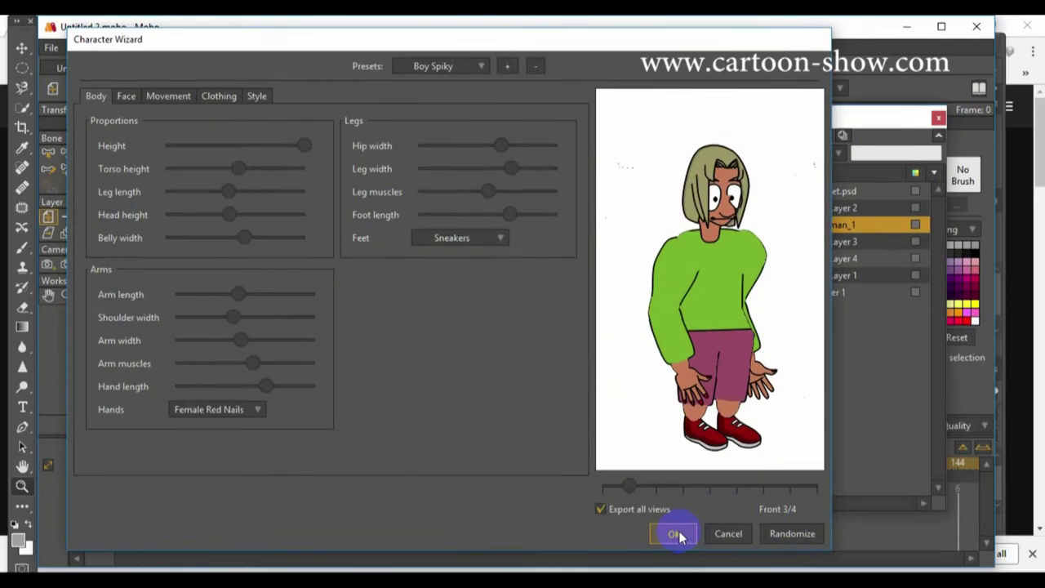
{"action": "left_click", "coordinate": [675, 534]}
- Take the second character's Front 3/4 view out of its Boy group and delete the group
{"action": "left_click", "coordinate": [829, 294]}
{"action": "left_click_drag", "start_coordinate": [831, 220], "coordinate": [831, 219]}
{"action": "left_click", "coordinate": [834, 241]}
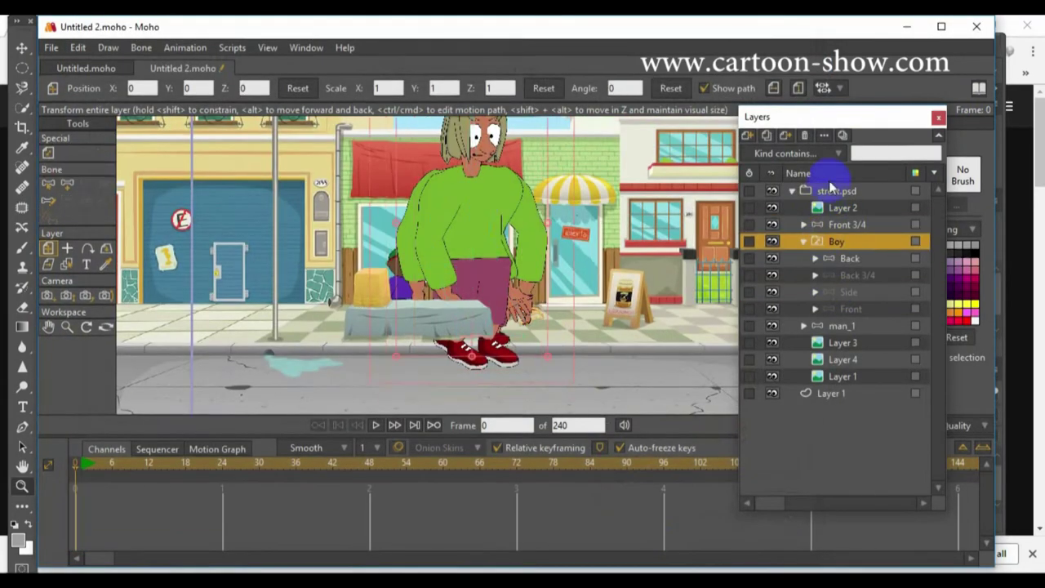
{"action": "left_click", "coordinate": [804, 136]}
- Flip the second character horizontally and shrink it to about 0.34 scale on the sidewalk
{"action": "left_click", "coordinate": [828, 227]}
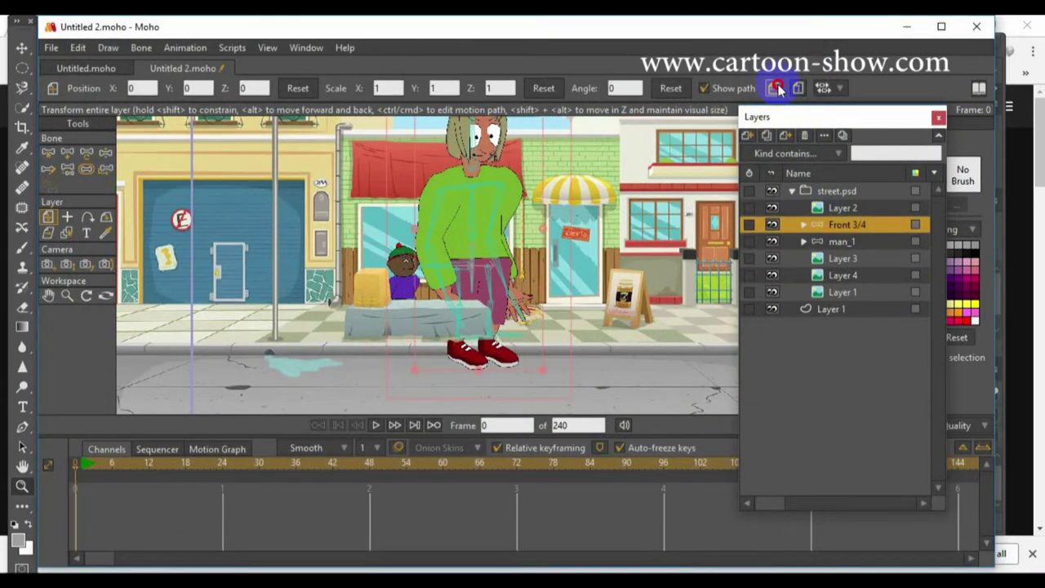
{"action": "scroll", "coordinate": [551, 147], "scroll_direction": "down", "scroll_amount": 2}
{"action": "left_click_drag", "start_coordinate": [520, 123], "coordinate": [489, 219]}
{"action": "left_click_drag", "start_coordinate": [473, 260], "coordinate": [606, 281]}
- Move the second character's layer between Layer 3 and Layer 4 and place the figure near the fence beyond the signboard
{"action": "left_click_drag", "start_coordinate": [793, 227], "coordinate": [827, 267]}
{"action": "scroll", "coordinate": [614, 275], "scroll_direction": "up", "scroll_amount": 4}
{"action": "left_click_drag", "start_coordinate": [808, 117], "coordinate": [911, 118]}
{"action": "left_click_drag", "start_coordinate": [747, 246], "coordinate": [804, 232]}
{"action": "scroll", "coordinate": [705, 206], "scroll_direction": "down", "scroll_amount": 4}
- Rename the second character's layer as man_2
{"action": "double_click", "coordinate": [931, 262]}
{"action": "type", "text": "man_2"}
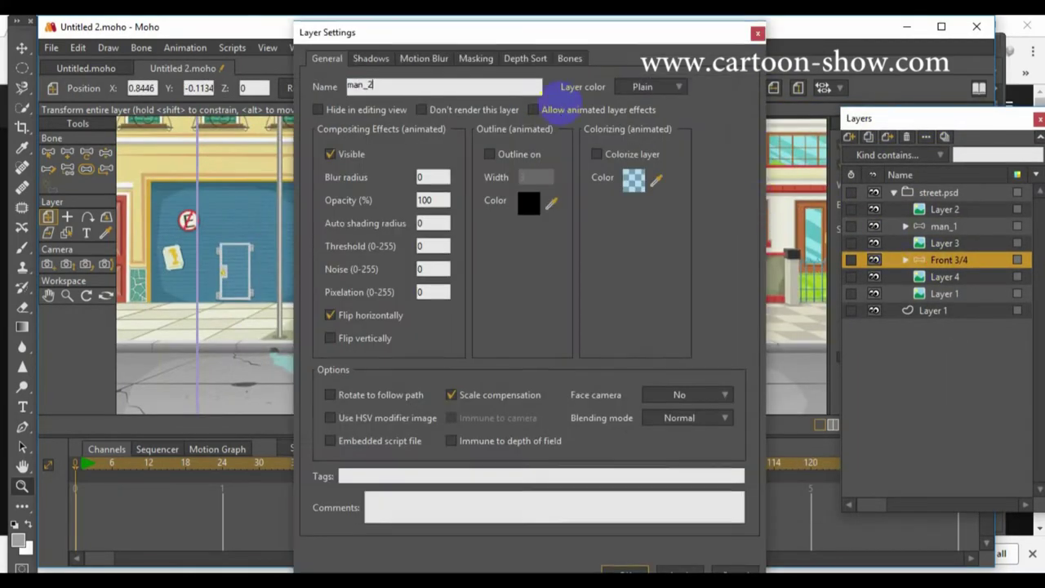
{"action": "key", "text": "Return"}
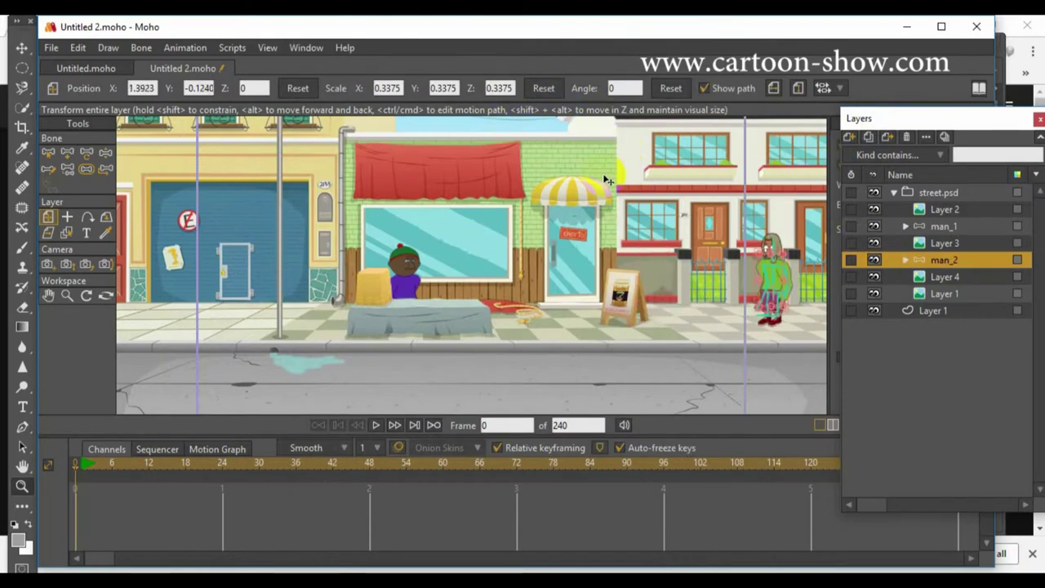
- Open the Character Wizard for a third character and randomize it several times
{"action": "left_click", "coordinate": [307, 48]}
{"action": "left_click", "coordinate": [327, 172]}
{"action": "left_click", "coordinate": [780, 534]}
{"action": "left_click", "coordinate": [779, 535]}
{"action": "left_click", "coordinate": [778, 535]}
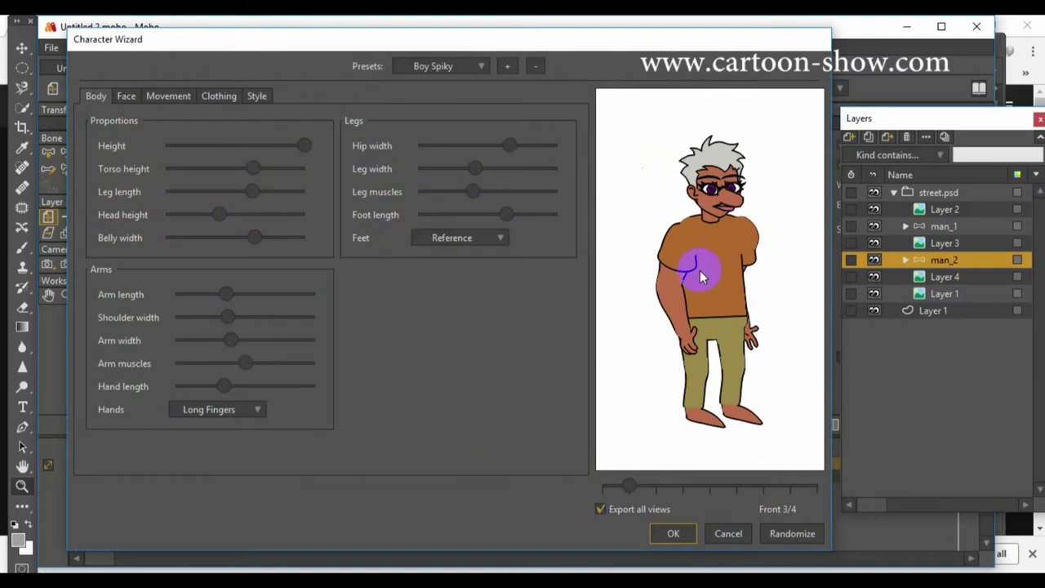
- Color the third character's shirt dark blue (21138C) and the pants black
{"action": "left_click", "coordinate": [219, 96]}
{"action": "left_click", "coordinate": [394, 169]}
{"action": "left_click", "coordinate": [839, 228]}
{"action": "left_click", "coordinate": [797, 254]}
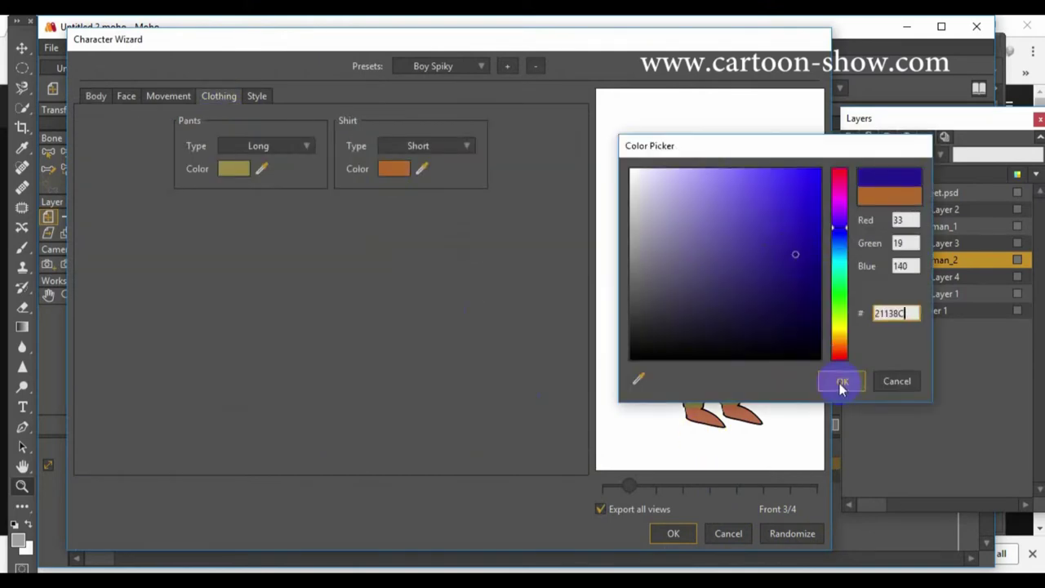
{"action": "left_click", "coordinate": [842, 383]}
{"action": "left_click", "coordinate": [229, 169]}
{"action": "left_click", "coordinate": [840, 240]}
{"action": "left_click_drag", "start_coordinate": [719, 274], "coordinate": [707, 358]}
{"action": "left_click", "coordinate": [842, 382]}
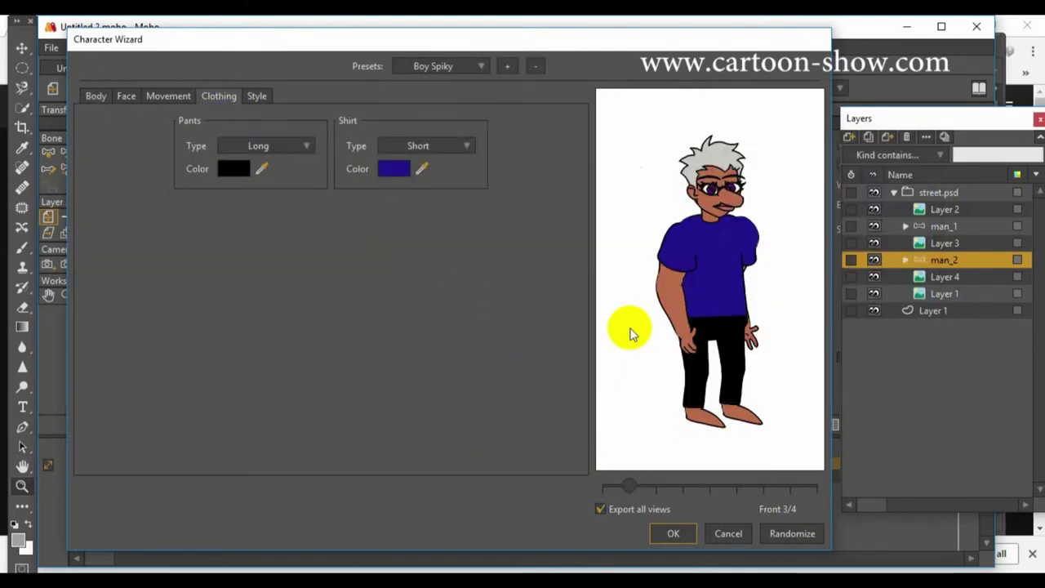
- Give the face the Boy Simple Mouth and, after trying several noses, the Round nose
{"action": "left_click", "coordinate": [168, 95]}
{"action": "left_click", "coordinate": [125, 95]}
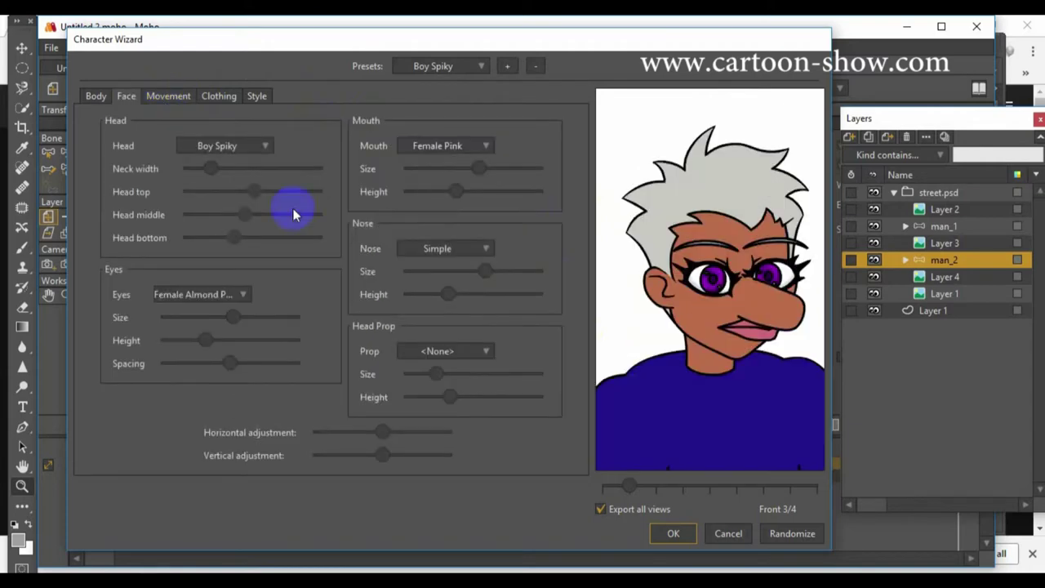
{"action": "left_click", "coordinate": [431, 146]}
{"action": "left_click", "coordinate": [446, 169]}
{"action": "left_click", "coordinate": [437, 248]}
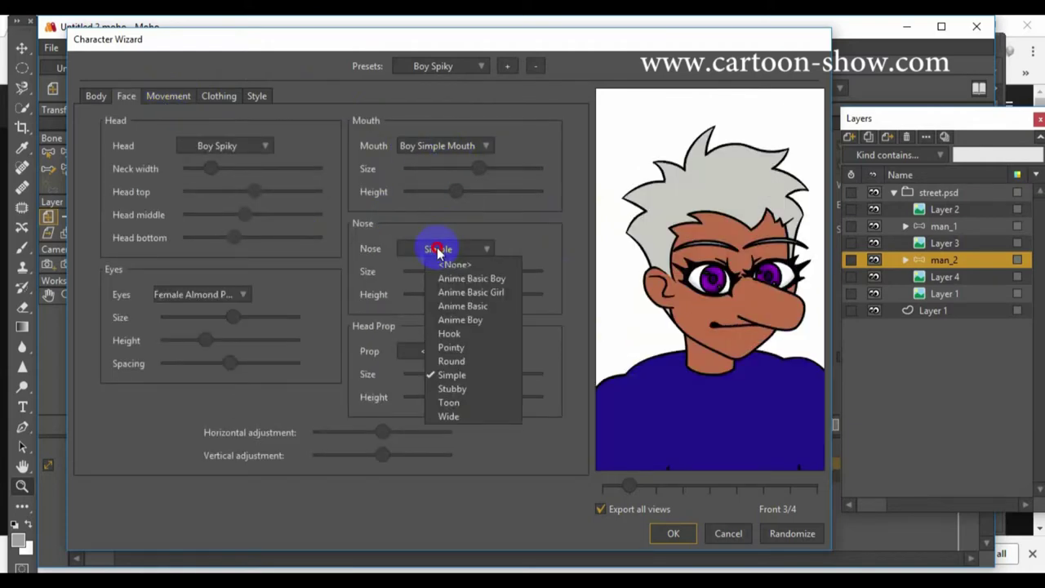
{"action": "left_click", "coordinate": [445, 267]}
{"action": "left_click", "coordinate": [446, 248]}
{"action": "left_click", "coordinate": [444, 145]}
{"action": "left_click", "coordinate": [445, 249]}
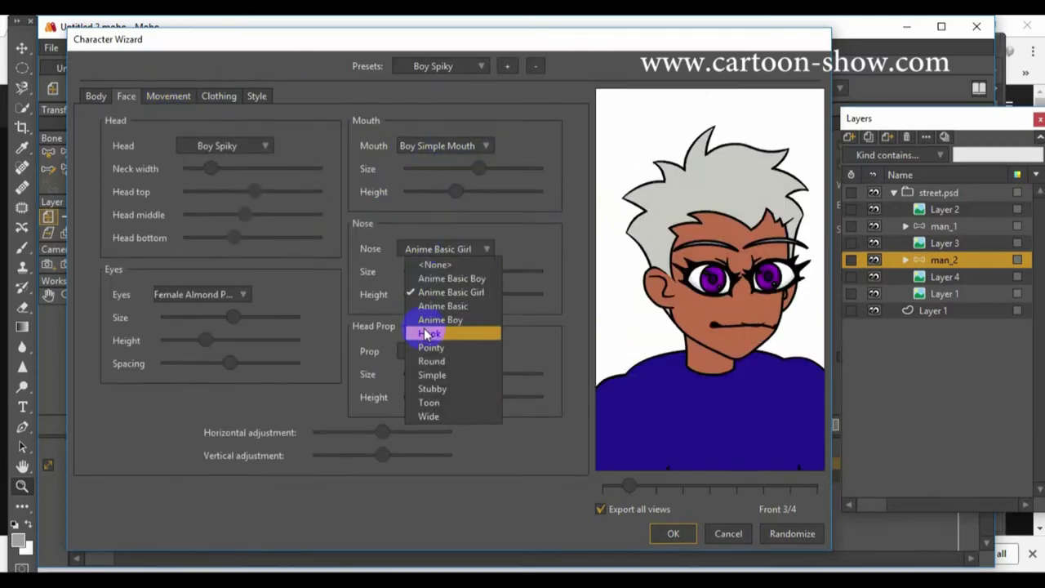
{"action": "left_click", "coordinate": [423, 323]}
{"action": "left_click", "coordinate": [434, 247]}
{"action": "left_click", "coordinate": [433, 346]}
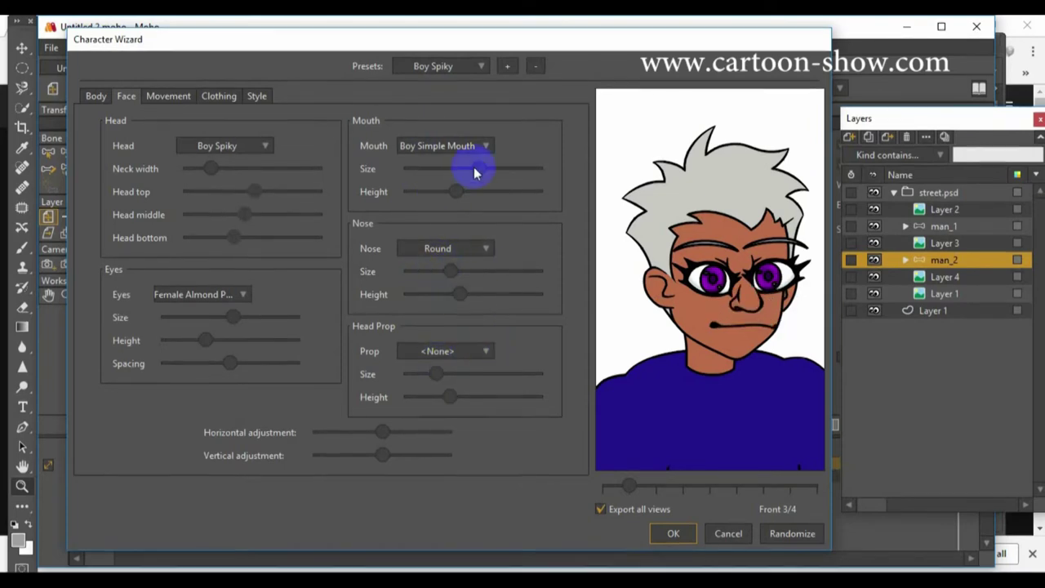
- Try several head props, including Beard, and settle on Glasses with their size adjusted to fit the eyes
{"action": "left_click", "coordinate": [437, 351]}
{"action": "left_click", "coordinate": [429, 381]}
{"action": "left_click", "coordinate": [437, 351]}
{"action": "left_click", "coordinate": [432, 394]}
{"action": "left_click_drag", "start_coordinate": [428, 372], "coordinate": [419, 372]}
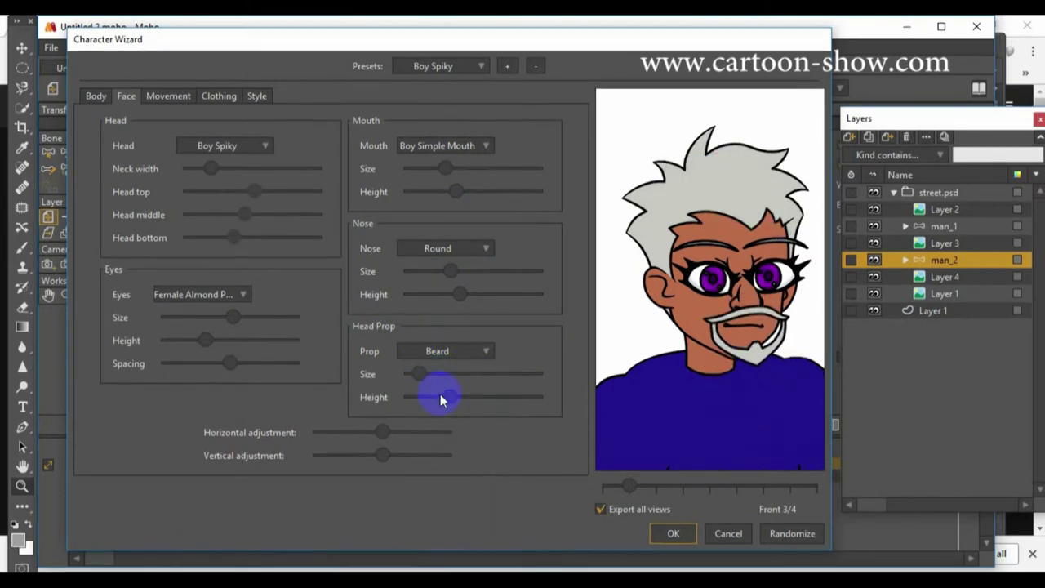
{"action": "left_click", "coordinate": [441, 352]}
{"action": "left_click", "coordinate": [454, 436]}
{"action": "left_click", "coordinate": [437, 352]}
{"action": "left_click", "coordinate": [442, 465]}
{"action": "mouse_move", "coordinate": [444, 375]}
{"action": "left_mouse_down"}
{"action": "mouse_move", "coordinate": [423, 398]}
{"action": "mouse_move", "coordinate": [436, 374]}
{"action": "left_mouse_up"}
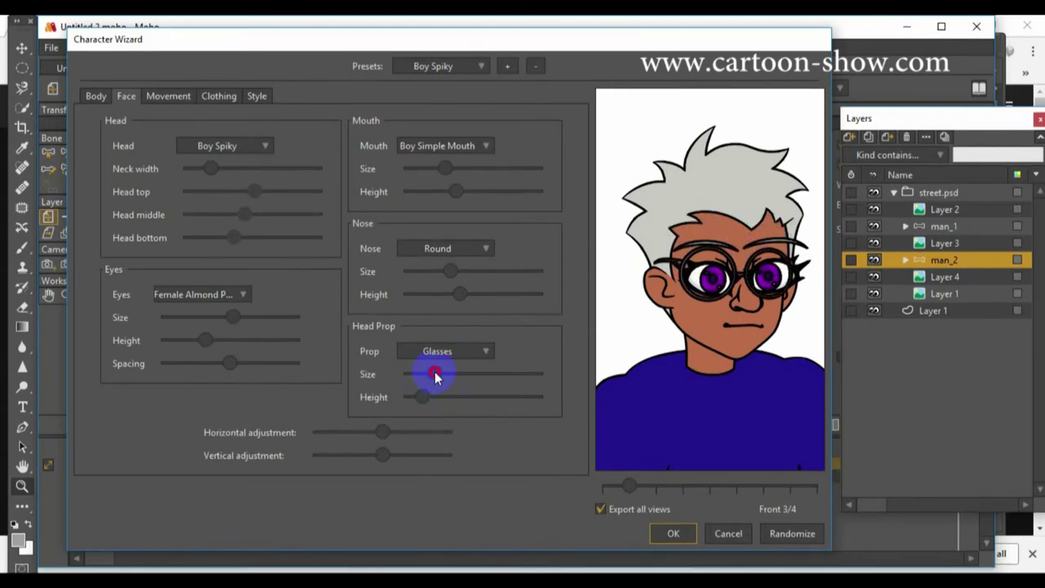
- Switch the eyes to the Anime Blue style and adjust their size, height and spacing to fit the glasses
{"action": "left_click", "coordinate": [237, 296]}
{"action": "left_click", "coordinate": [250, 320]}
{"action": "left_click", "coordinate": [242, 297]}
{"action": "left_click", "coordinate": [249, 338]}
{"action": "left_click_drag", "start_coordinate": [234, 318], "coordinate": [236, 317]}
{"action": "left_click_drag", "start_coordinate": [205, 341], "coordinate": [209, 341]}
{"action": "left_click", "coordinate": [230, 365]}
{"action": "left_click", "coordinate": [474, 353]}
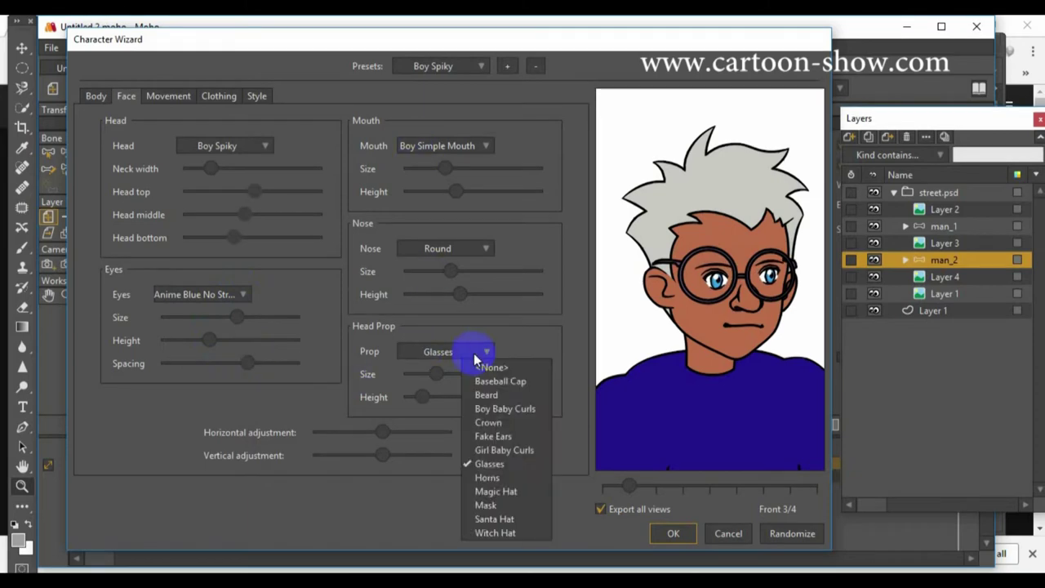
- Adjust the character's body proportions, keeping the height at maximum and shortening the torso
{"action": "left_click", "coordinate": [98, 96]}
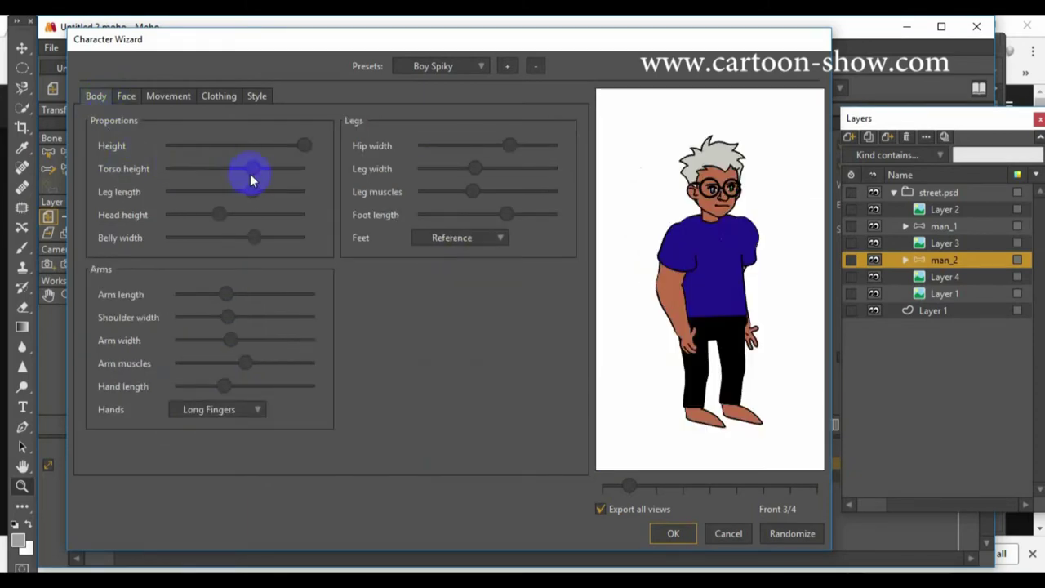
{"action": "left_click", "coordinate": [293, 148]}
{"action": "left_click_drag", "start_coordinate": [292, 148], "coordinate": [304, 147]}
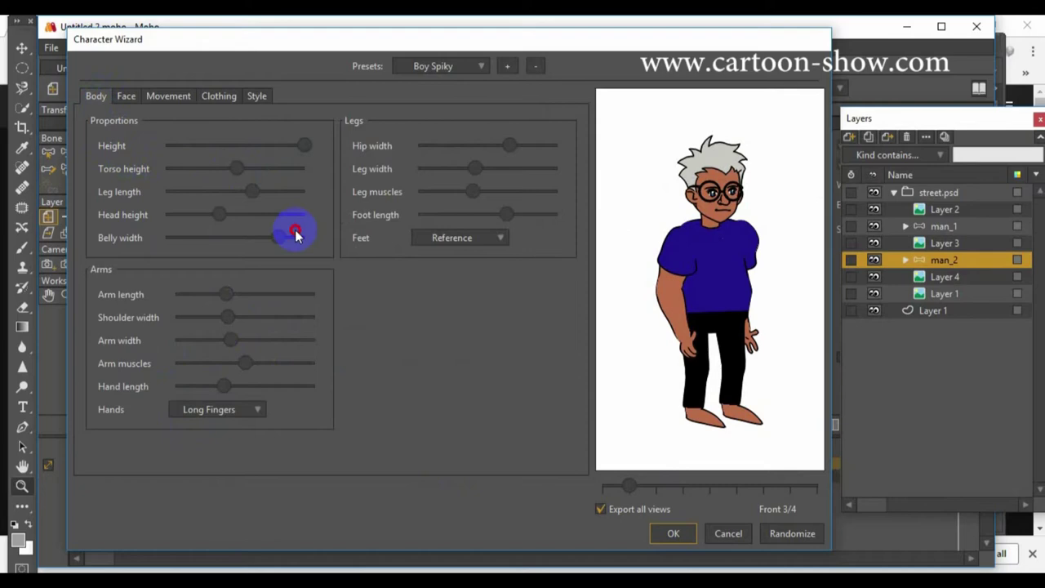
- Try several feet styles, including Sneakers, and settle on Simple shoes
{"action": "left_click", "coordinate": [489, 238]}
{"action": "left_click", "coordinate": [494, 294]}
{"action": "left_click", "coordinate": [493, 238]}
{"action": "left_click", "coordinate": [493, 336]}
{"action": "left_click", "coordinate": [495, 237]}
{"action": "left_click", "coordinate": [497, 350]}
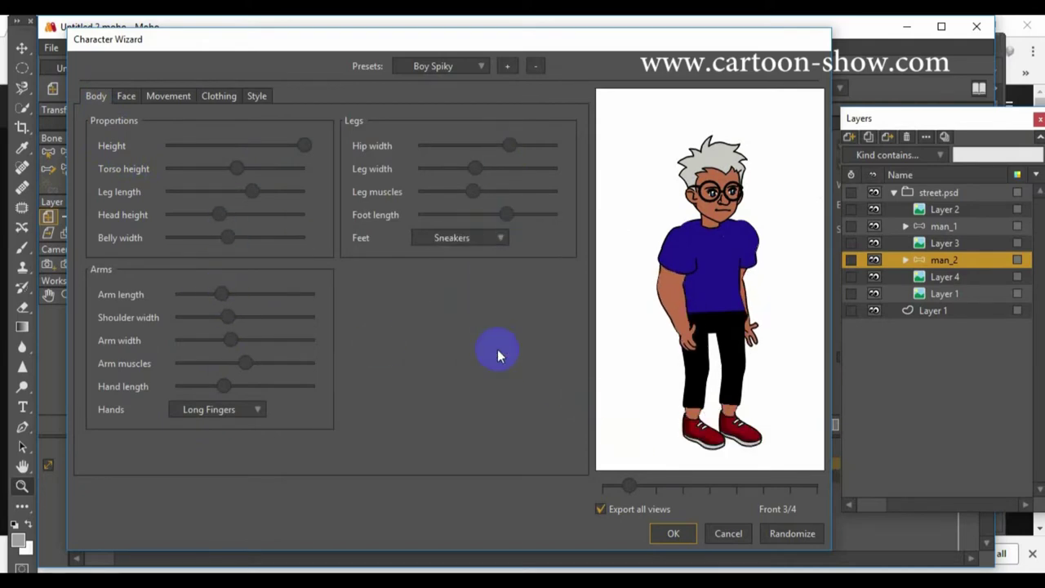
{"action": "left_click", "coordinate": [490, 238]}
{"action": "left_click", "coordinate": [490, 265]}
{"action": "left_click", "coordinate": [490, 237]}
{"action": "left_click", "coordinate": [491, 280]}
{"action": "left_click", "coordinate": [490, 237]}
{"action": "left_click", "coordinate": [488, 307]}
{"action": "left_click", "coordinate": [489, 237]}
{"action": "left_click", "coordinate": [486, 323]}
{"action": "left_click", "coordinate": [490, 238]}
{"action": "left_click", "coordinate": [492, 336]}
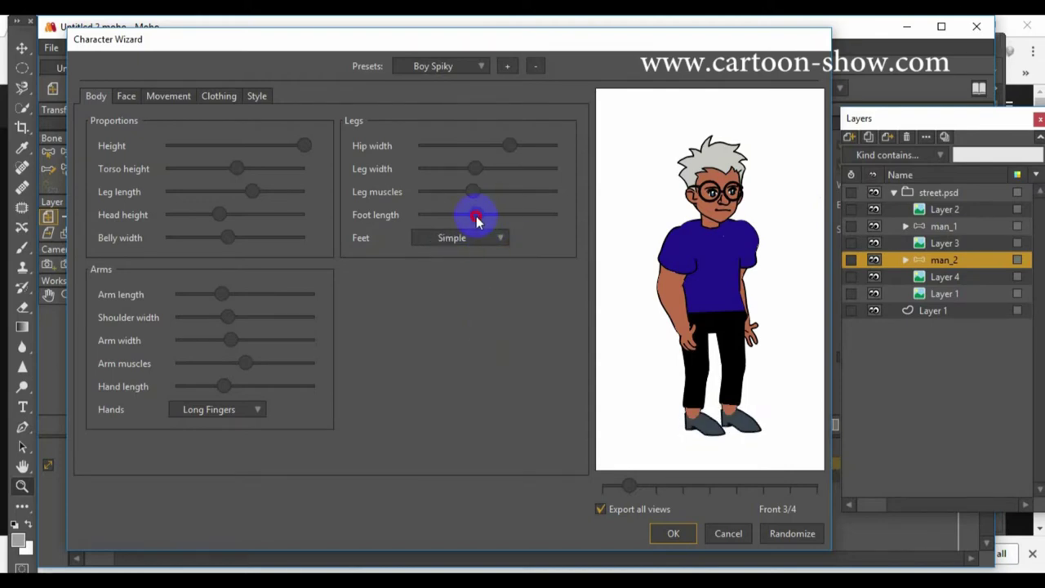
- Preview the finished character from other view angles and create it in the scene with all views
{"action": "left_click", "coordinate": [654, 488]}
{"action": "mouse_move", "coordinate": [655, 487]}
{"action": "left_mouse_down"}
{"action": "mouse_move", "coordinate": [639, 492]}
{"action": "mouse_move", "coordinate": [787, 494]}
{"action": "mouse_move", "coordinate": [651, 493]}
{"action": "left_mouse_up"}
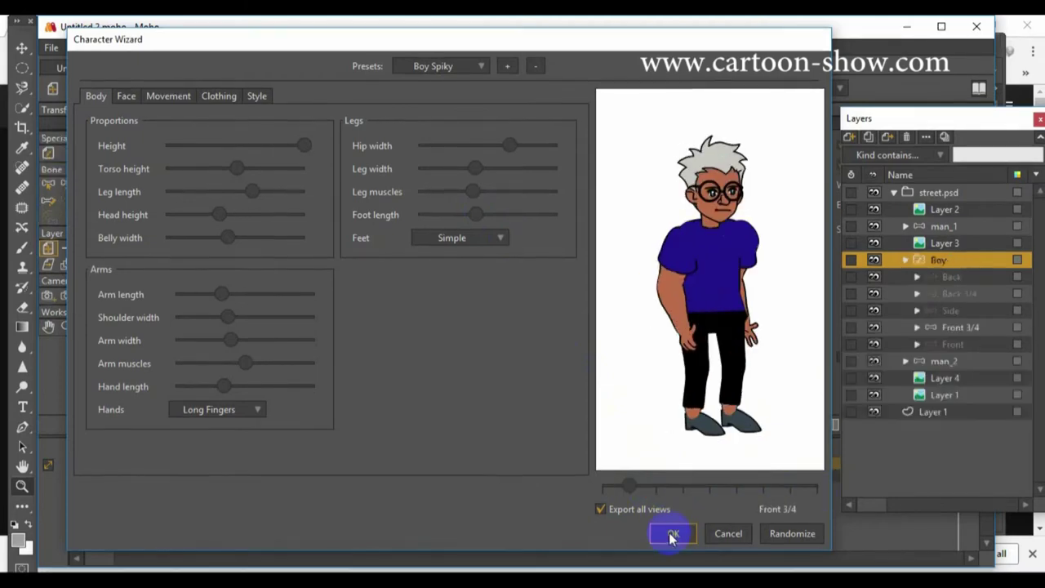
{"action": "left_click", "coordinate": [673, 534]}
- Shrink the new character's whole group to about 0.44 scale and place it behind the street table
{"action": "scroll", "coordinate": [463, 261], "scroll_direction": "down", "scroll_amount": 2}
{"action": "left_click_drag", "start_coordinate": [512, 133], "coordinate": [483, 211]}
{"action": "left_click_drag", "start_coordinate": [468, 275], "coordinate": [469, 249]}
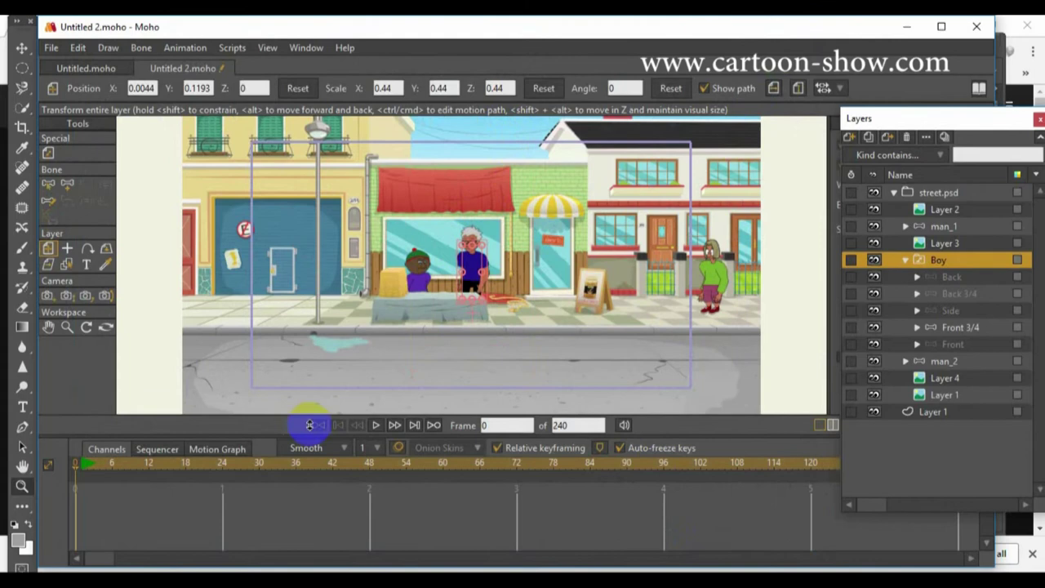
- At frame 1, move the Front 3/4 rig out of the Boy group and delete the leftover group
{"action": "left_click", "coordinate": [82, 472]}
{"action": "key", "text": "j"}
{"action": "left_click", "coordinate": [718, 281]}
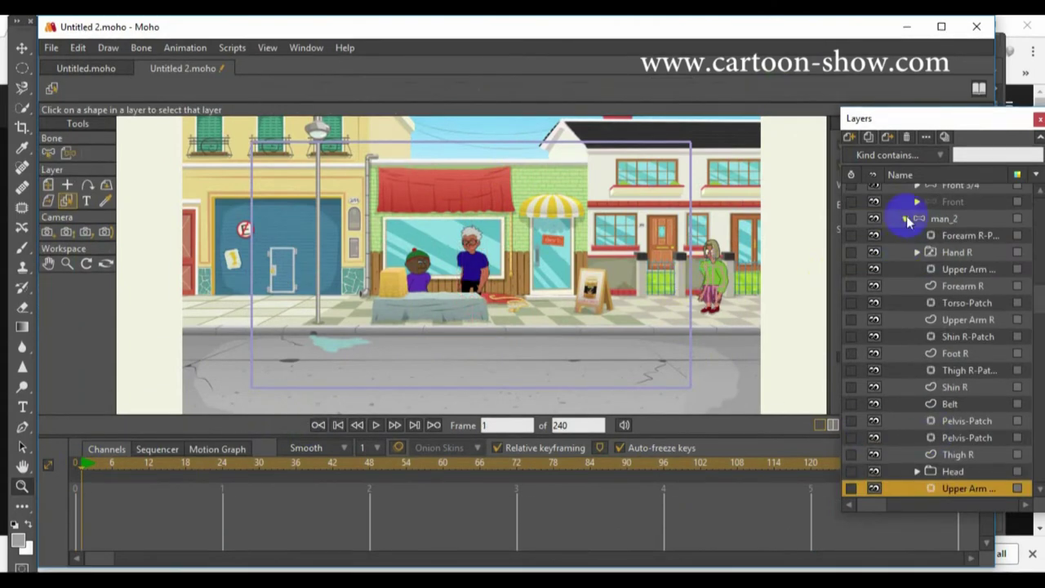
{"action": "left_click", "coordinate": [906, 218]}
{"action": "left_click_drag", "start_coordinate": [935, 328], "coordinate": [931, 311]}
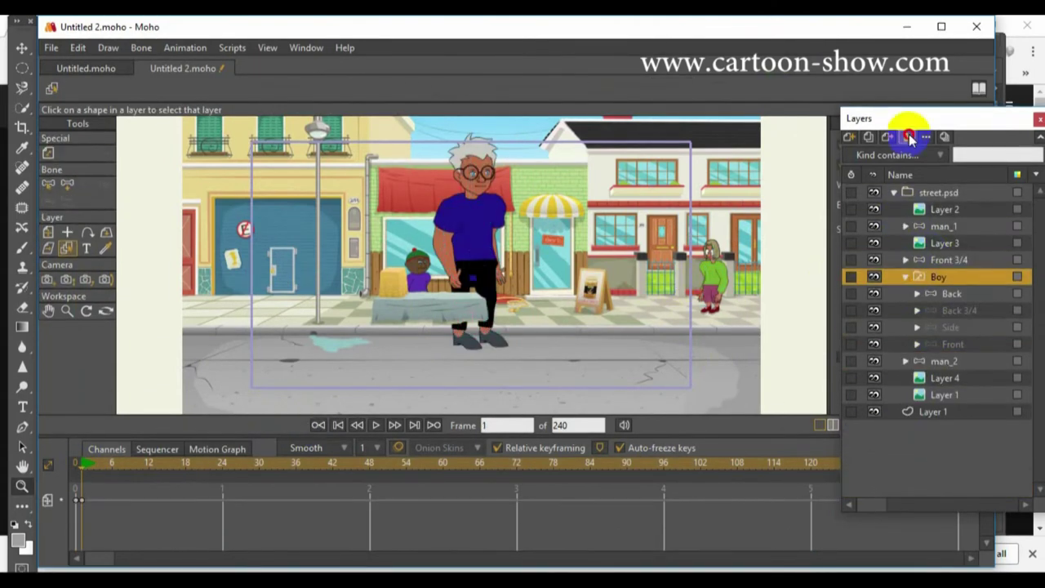
- Rename the extracted rig as father and place it at about 0.44 scale behind the table
{"action": "double_click", "coordinate": [896, 258]}
{"action": "type", "text": "father"}
{"action": "key", "text": "Return"}
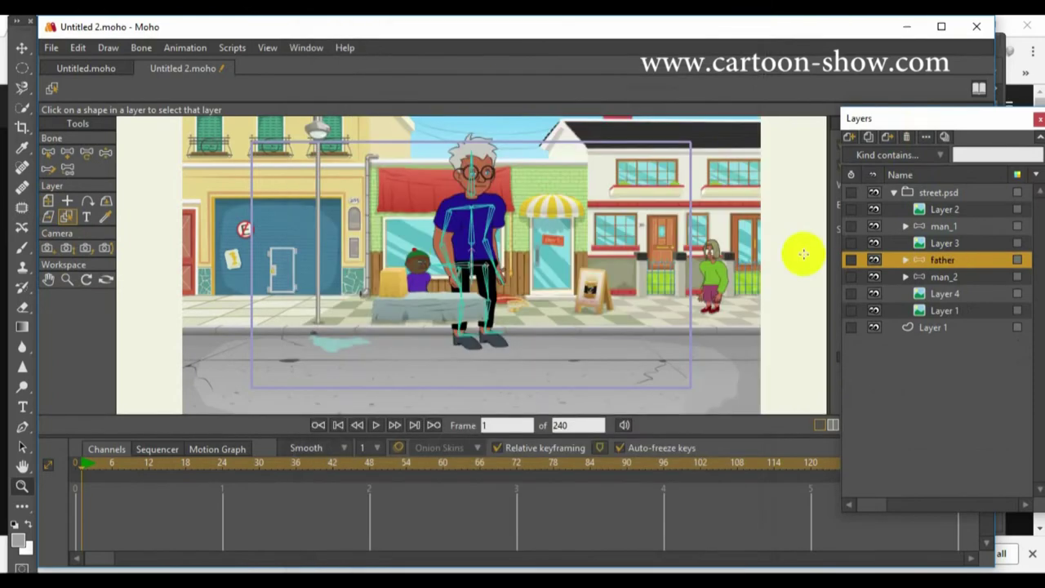
{"action": "left_click", "coordinate": [48, 201]}
{"action": "left_click_drag", "start_coordinate": [463, 259], "coordinate": [458, 264]}
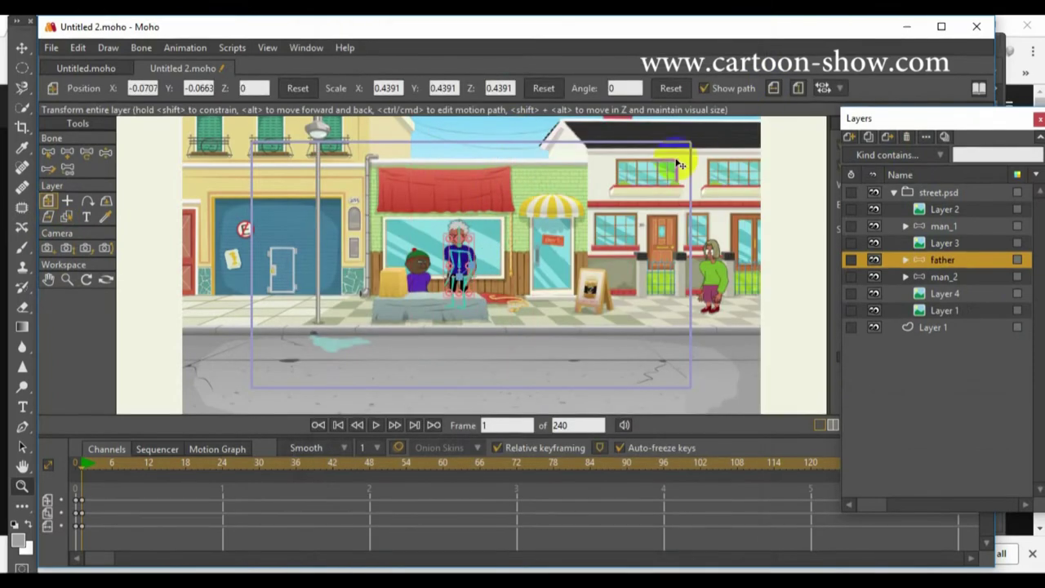
- Open the Character Wizard for a fourth character and randomize it until a short-haired boy appears
{"action": "left_click", "coordinate": [304, 49]}
{"action": "left_click", "coordinate": [335, 172]}
{"action": "left_click", "coordinate": [778, 533]}
{"action": "left_click", "coordinate": [778, 534]}
{"action": "left_click", "coordinate": [778, 533]}
{"action": "left_click", "coordinate": [779, 534]}
{"action": "left_click", "coordinate": [779, 533]}
{"action": "left_click", "coordinate": [778, 533]}
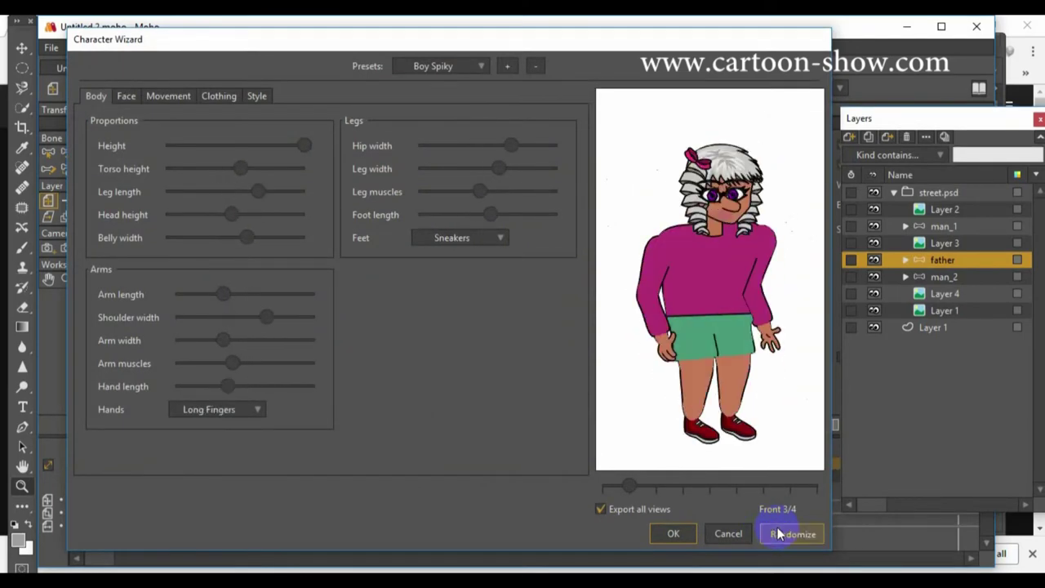
{"action": "left_click", "coordinate": [779, 533]}
{"action": "left_click", "coordinate": [779, 533]}
{"action": "left_click", "coordinate": [779, 534]}
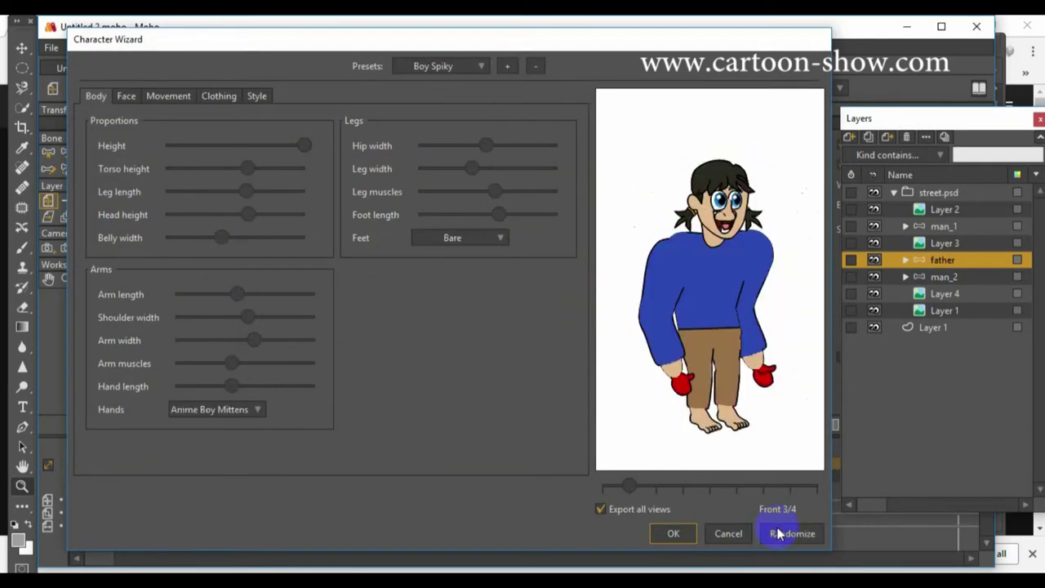
{"action": "left_click", "coordinate": [778, 534]}
- Give the boy Sneakers and a lighter skin color
{"action": "left_click", "coordinate": [480, 239]}
{"action": "left_click", "coordinate": [498, 350]}
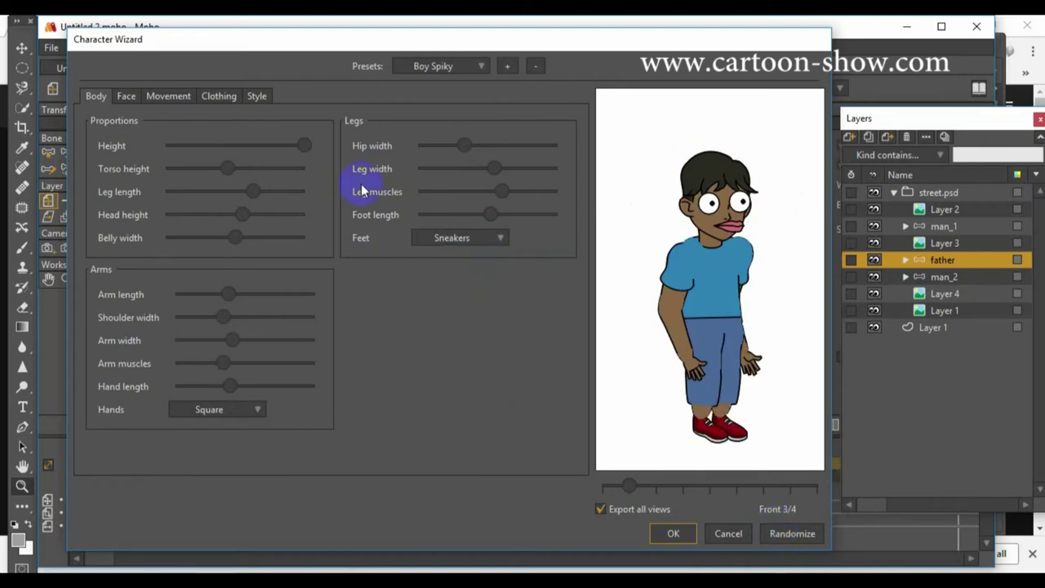
{"action": "left_click", "coordinate": [256, 96]}
{"action": "left_click", "coordinate": [323, 134]}
{"action": "left_click", "coordinate": [842, 380]}
- Color the boy's shirt red and pants olive brown, and create the character in the scene
{"action": "left_click", "coordinate": [219, 96]}
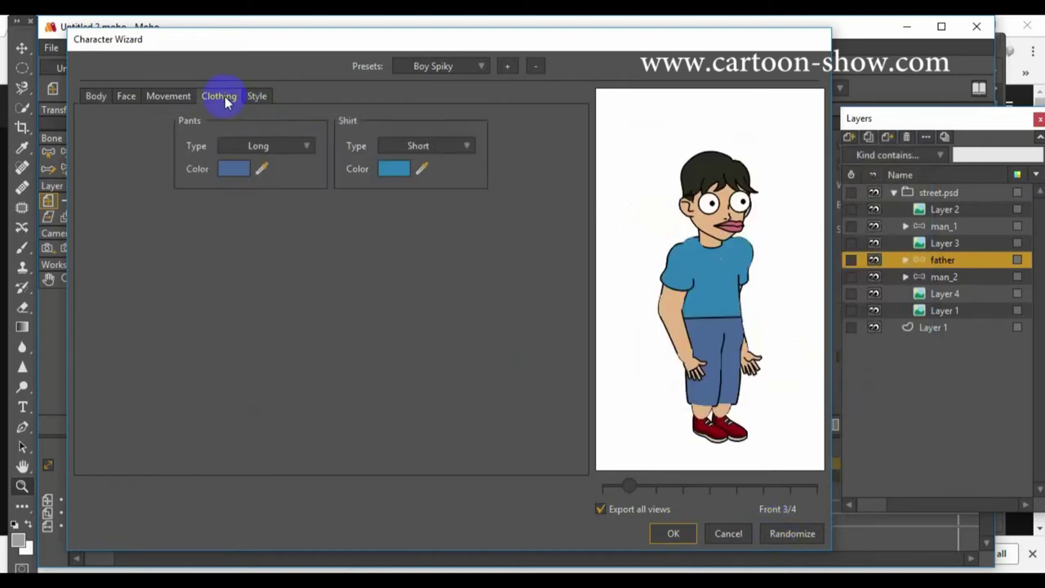
{"action": "left_click", "coordinate": [394, 168]}
{"action": "left_click", "coordinate": [839, 353]}
{"action": "left_click", "coordinate": [842, 381]}
{"action": "left_click", "coordinate": [234, 169]}
{"action": "left_click", "coordinate": [838, 339]}
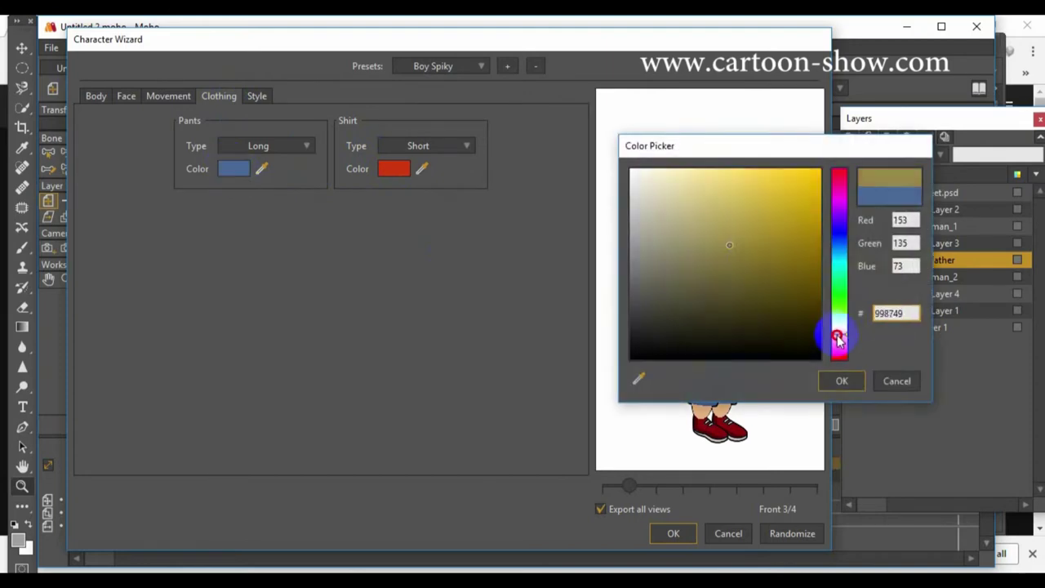
{"action": "left_click", "coordinate": [842, 381]}
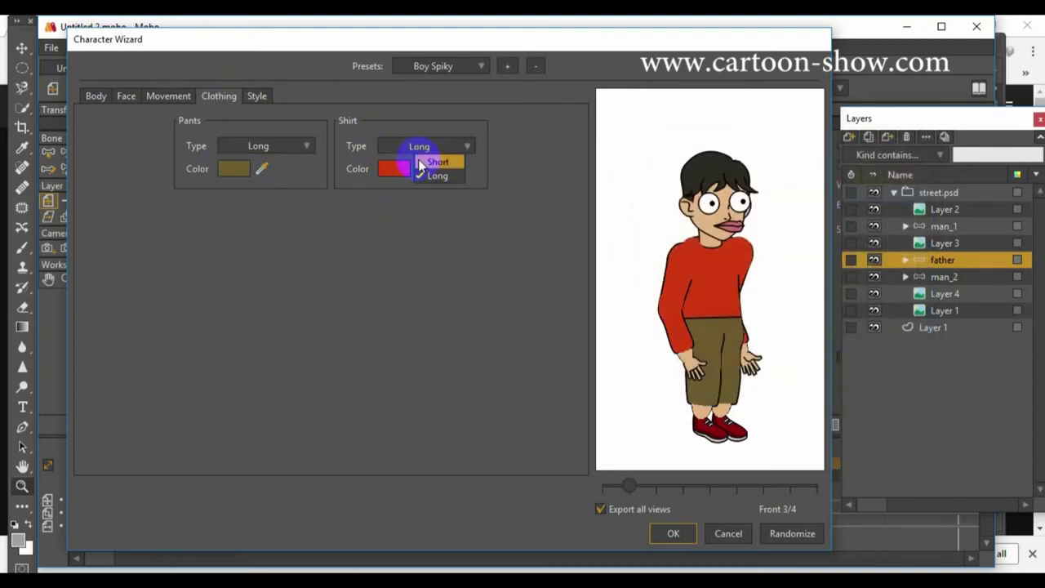
{"action": "left_click", "coordinate": [126, 95]}
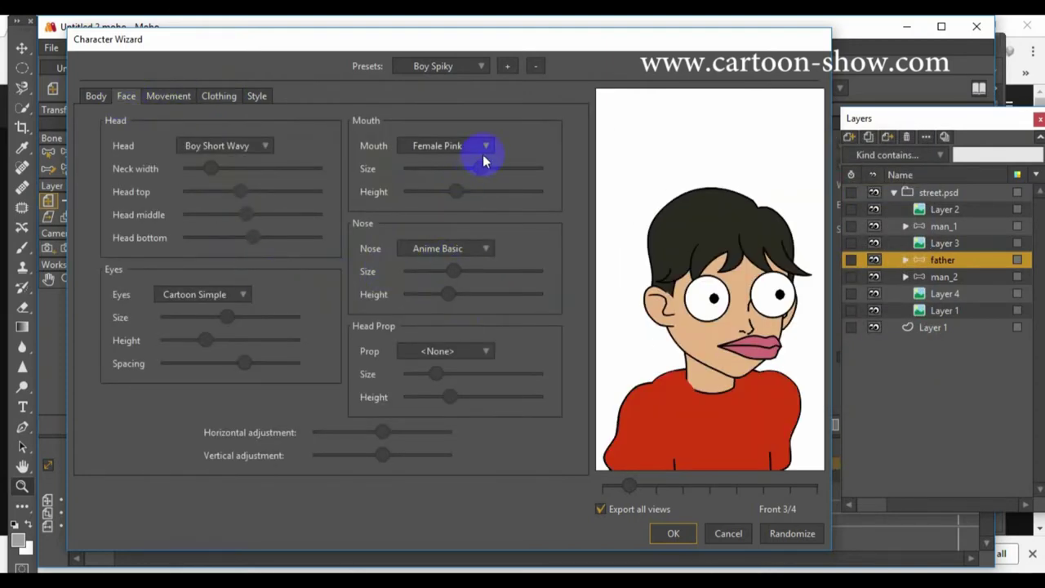
{"action": "left_click", "coordinate": [681, 535]}
- Move the boy's Front 3/4 rig out of its group, delete the leftover group and rename the rig as boy
{"action": "left_click", "coordinate": [907, 262]}
{"action": "left_click_drag", "start_coordinate": [935, 327], "coordinate": [927, 255]}
{"action": "left_click", "coordinate": [931, 277]}
{"action": "left_click", "coordinate": [906, 141]}
{"action": "double_click", "coordinate": [948, 260]}
{"action": "type", "text": "boy"}
{"action": "key", "text": "Return"}
{"action": "left_click_drag", "start_coordinate": [515, 151], "coordinate": [278, 266]}
{"action": "key", "text": "ctrl+z"}
{"action": "key", "text": "ctrl+z"}
- At frame 0, shrink the boy onto the sidewalk beside the blue garage, and set father behind the table at about 0.488 scale
{"action": "left_click", "coordinate": [75, 464]}
{"action": "left_click_drag", "start_coordinate": [515, 150], "coordinate": [500, 167]}
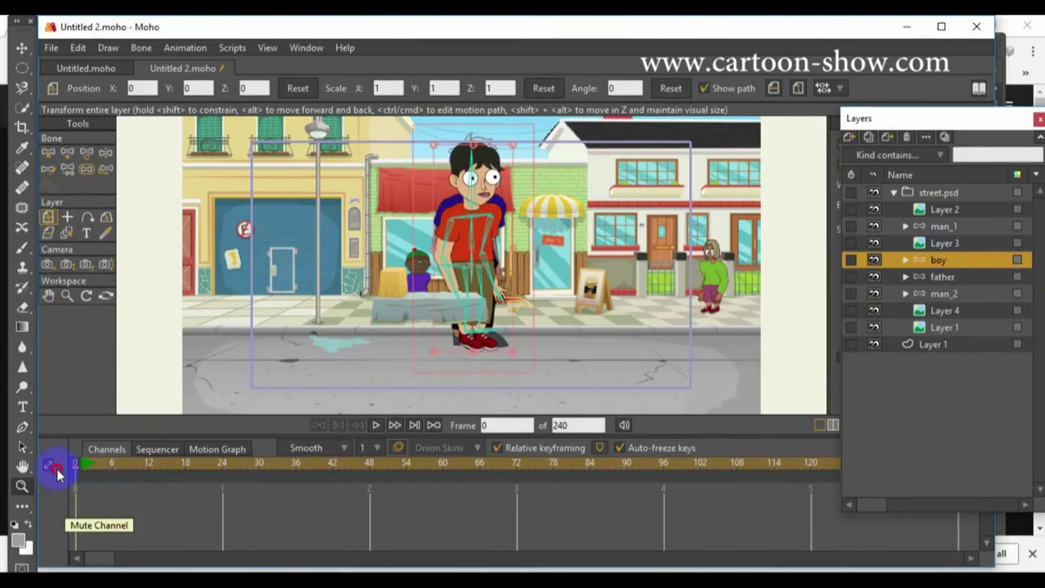
{"action": "left_click", "coordinate": [939, 277]}
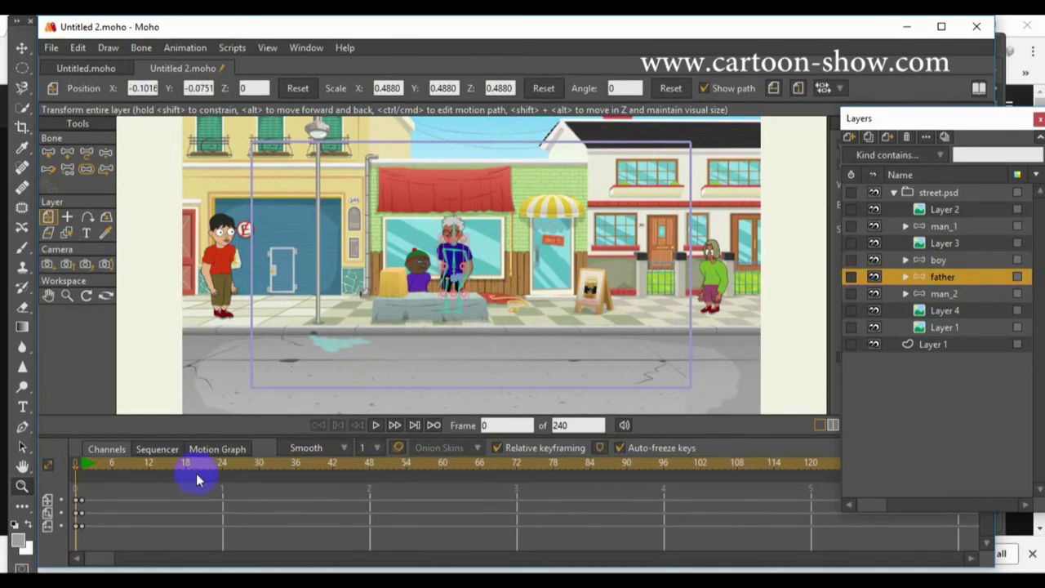
- Browse for a vehicle image and switch to Photoshop to open automobile-1293069_640.png from the Desktop
{"action": "left_click", "coordinate": [849, 137]}
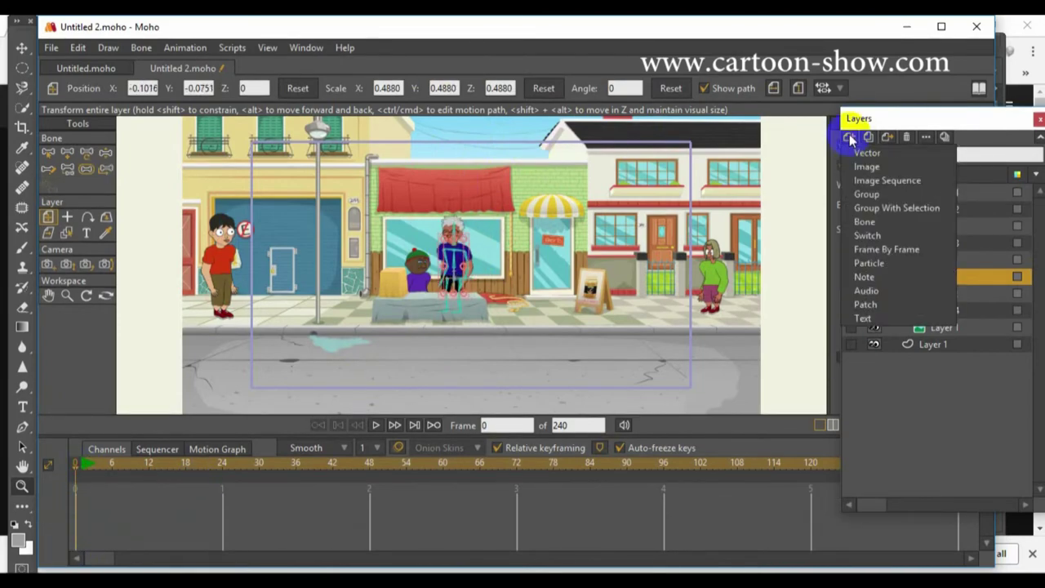
{"action": "left_click", "coordinate": [866, 165]}
{"action": "scroll", "coordinate": [507, 299], "scroll_direction": "down", "scroll_amount": 3}
{"action": "double_click", "coordinate": [784, 429]}
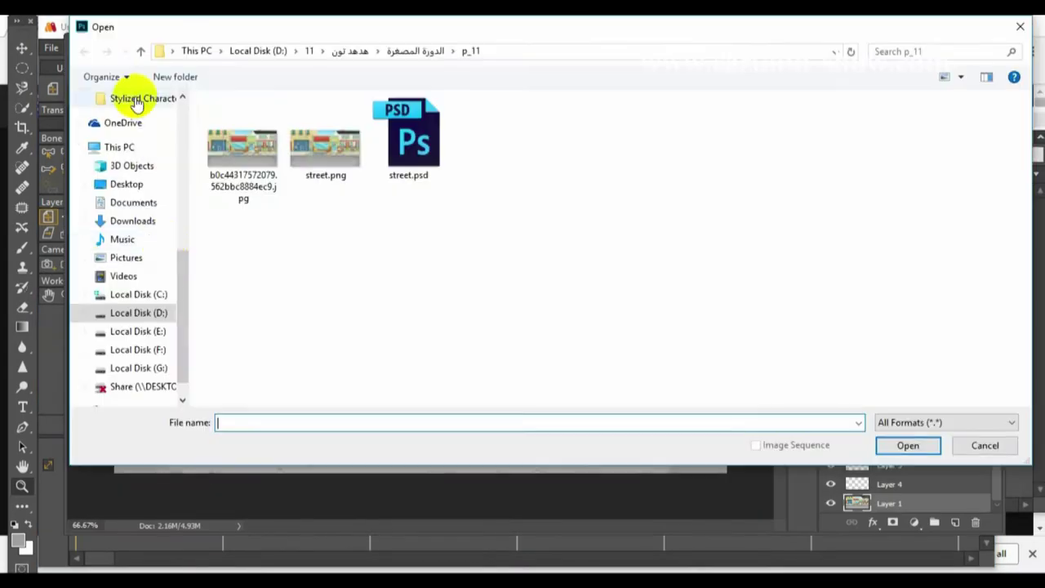
{"action": "left_click", "coordinate": [126, 184]}
{"action": "scroll", "coordinate": [893, 205], "scroll_direction": "down", "scroll_amount": 3}
{"action": "double_click", "coordinate": [894, 205]}
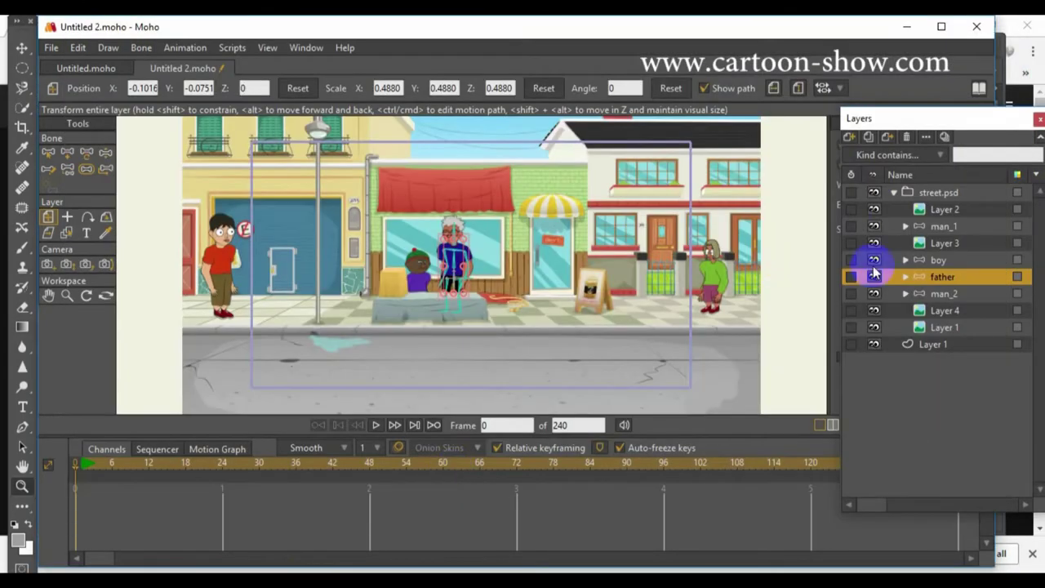
- Back in Moho, add the orange van picture automobile-1293069_640.png as an image layer above the street.psd group
{"action": "left_click", "coordinate": [880, 194]}
{"action": "left_click", "coordinate": [853, 139]}
{"action": "left_click", "coordinate": [864, 167]}
{"action": "left_click", "coordinate": [261, 280]}
{"action": "double_click", "coordinate": [798, 332]}
{"action": "scroll", "coordinate": [572, 326], "scroll_direction": "down", "scroll_amount": 3}
{"action": "double_click", "coordinate": [460, 338]}
- Enlarge the orange van and move it to the road's left end so it is partly outside the frame
{"action": "left_click_drag", "start_coordinate": [472, 263], "coordinate": [210, 354]}
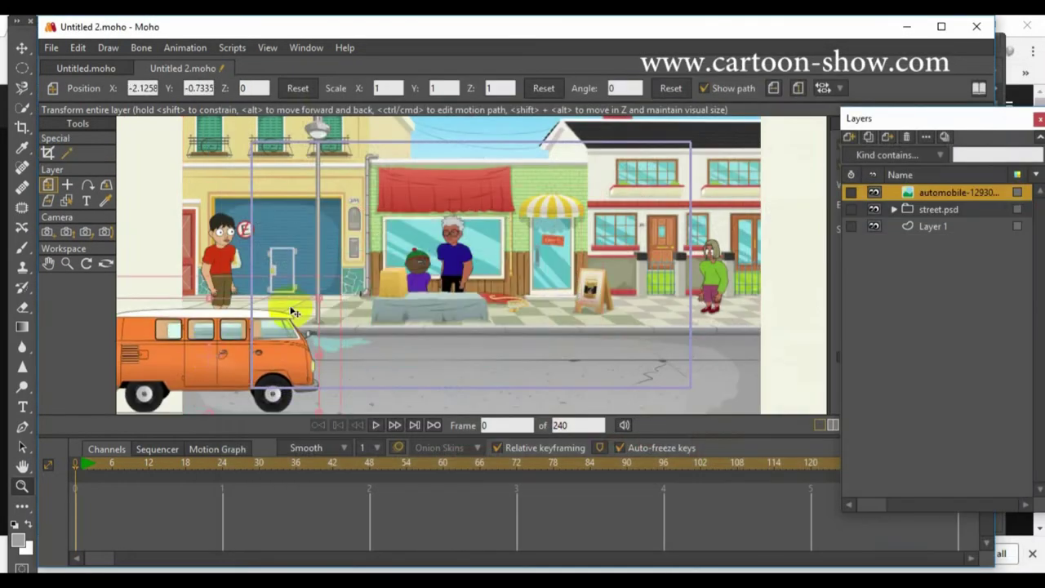
{"action": "left_click_drag", "start_coordinate": [314, 296], "coordinate": [392, 249]}
{"action": "left_click_drag", "start_coordinate": [304, 341], "coordinate": [107, 343]}
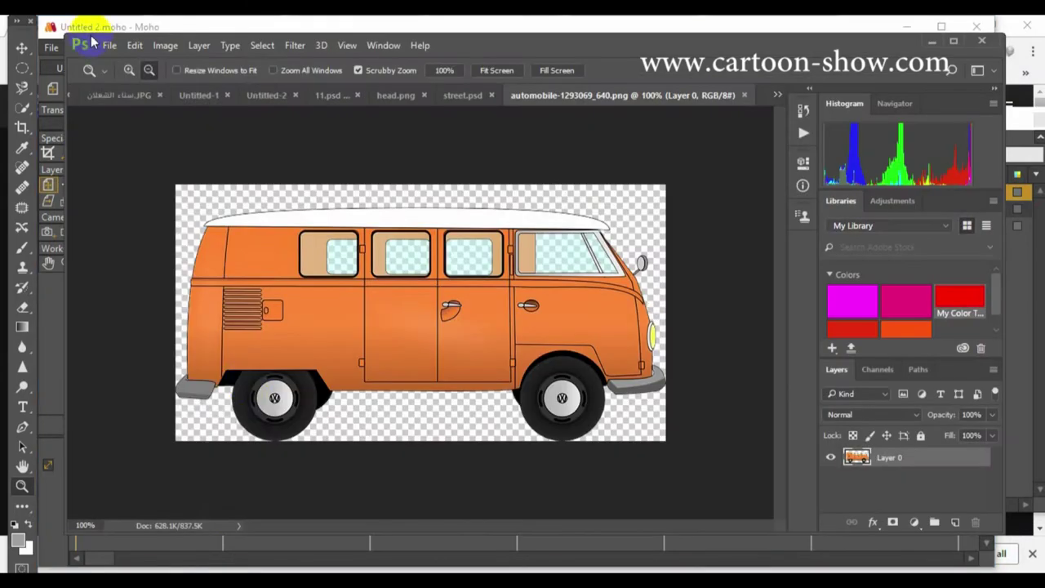
- Bring up Photoshop's file dialog, and back in Moho rename the van's layer as car
{"action": "key", "text": "ctrl+o"}
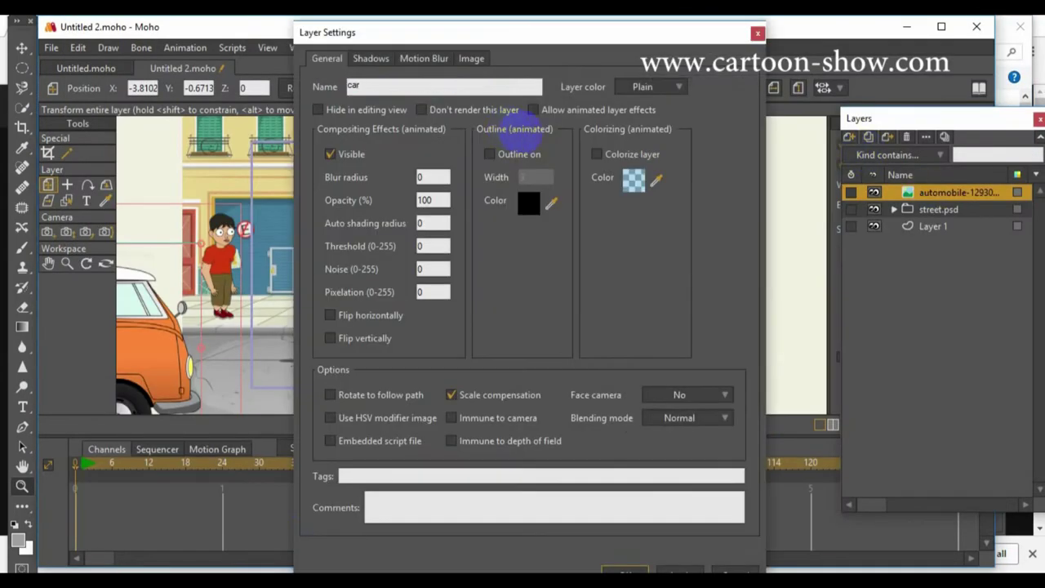
{"action": "key", "text": "Return"}
- Add 6cr6xxkLi.png as an image layer, enlarge this black car to about 1.84 scale and move it to the road's right end
{"action": "left_click", "coordinate": [851, 138]}
{"action": "left_click", "coordinate": [856, 168]}
{"action": "double_click", "coordinate": [847, 171]}
{"action": "left_click_drag", "start_coordinate": [500, 255], "coordinate": [489, 303]}
{"action": "left_click_drag", "start_coordinate": [611, 255], "coordinate": [817, 315]}
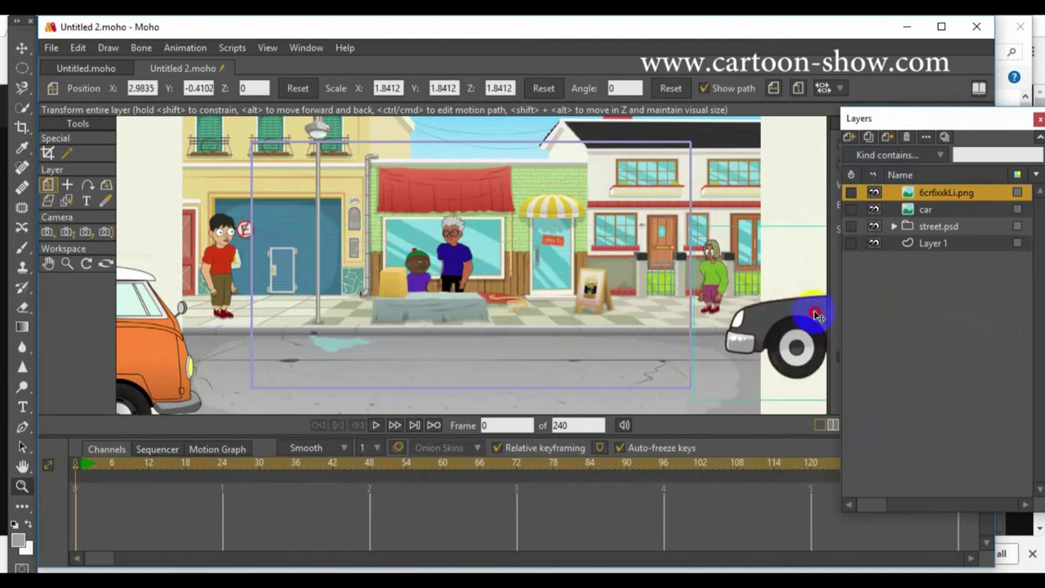
- Group all the layers, from Layer 1 up to the police car image, into one group named STREET
{"action": "left_click", "coordinate": [924, 245]}
{"action": "left_click", "coordinate": [923, 192], "text": "shift"}
{"action": "right_click", "coordinate": [923, 192]}
{"action": "left_click", "coordinate": [923, 312]}
{"action": "type", "text": "STREET"}
{"action": "key", "text": "Return"}
{"action": "left_click", "coordinate": [895, 192]}
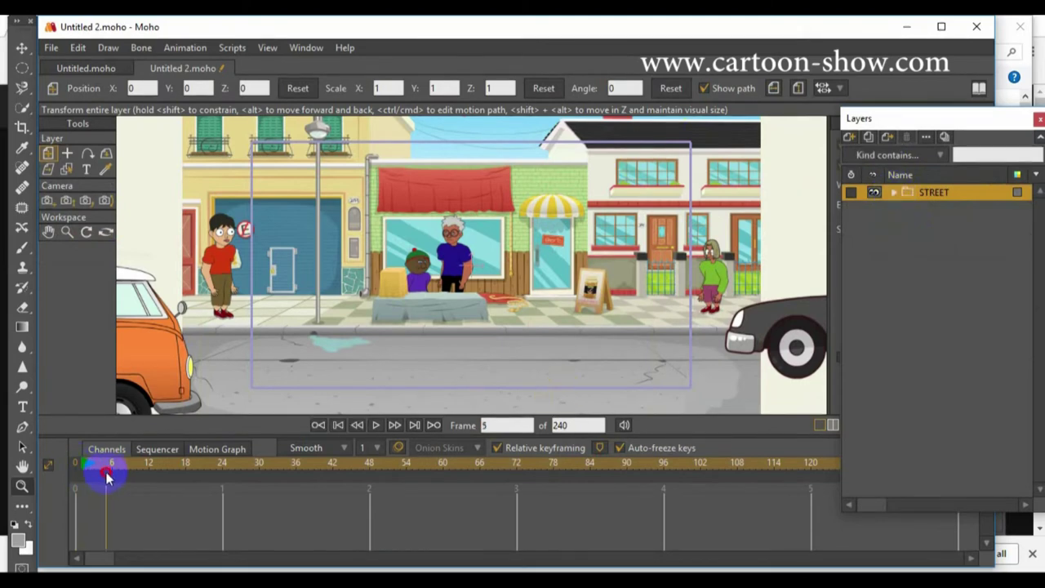
- Animate the orange van driving from the road's left end at frame 6 to its right end at frame 120, and preview it
{"action": "left_click", "coordinate": [895, 192]}
{"action": "left_click", "coordinate": [210, 365]}
{"action": "scroll", "coordinate": [242, 280], "scroll_direction": "down", "scroll_amount": 2}
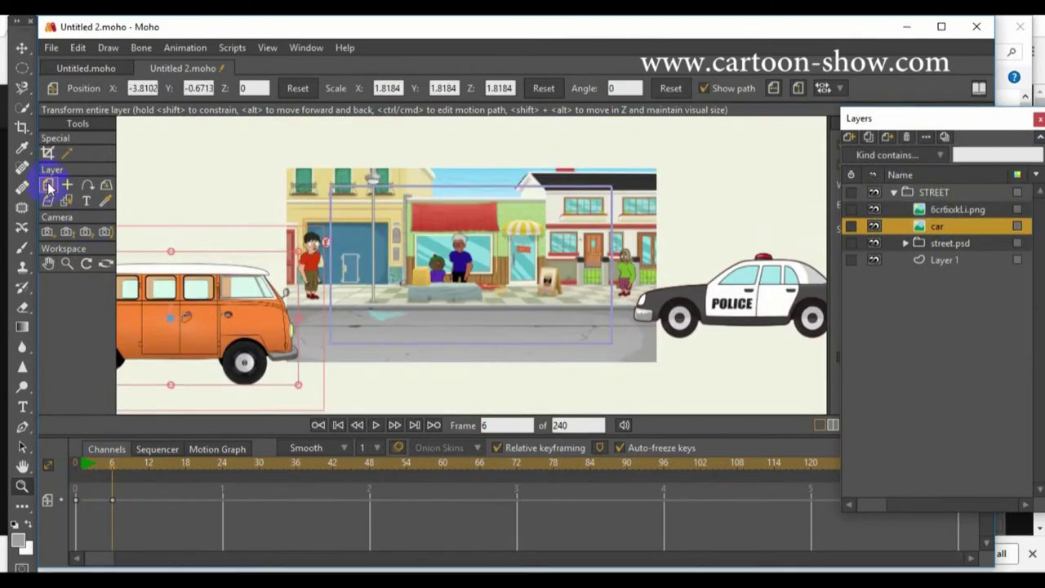
{"action": "left_click_drag", "start_coordinate": [214, 330], "coordinate": [826, 337]}
{"action": "left_click_drag", "start_coordinate": [188, 464], "coordinate": [99, 464]}
{"action": "scroll", "coordinate": [453, 313], "scroll_direction": "up", "scroll_amount": 3}
{"action": "left_click", "coordinate": [376, 424]}
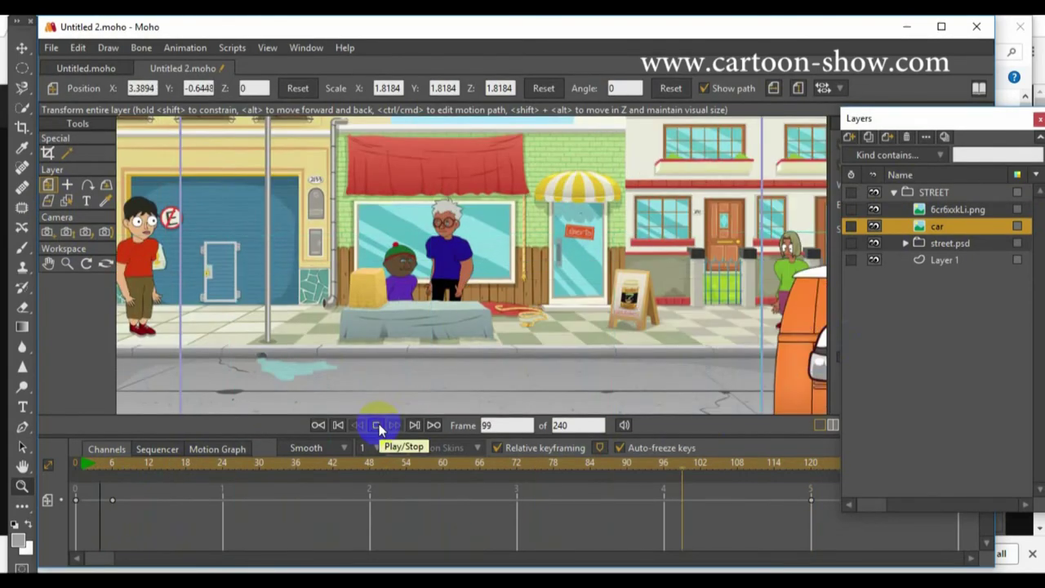
- Enlarge the police car to about 2.44 scale and keyframe its starting position at the road's right end
{"action": "left_click_drag", "start_coordinate": [318, 474], "coordinate": [696, 470]}
{"action": "scroll", "coordinate": [473, 343], "scroll_direction": "down", "scroll_amount": 4}
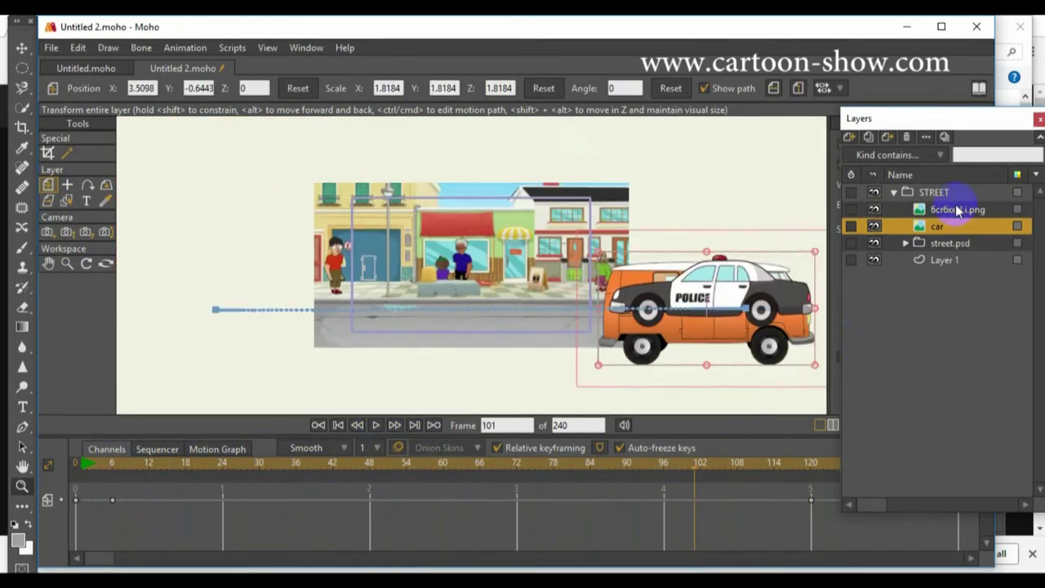
{"action": "left_click", "coordinate": [959, 210]}
{"action": "left_click_drag", "start_coordinate": [101, 560], "coordinate": [243, 562]}
{"action": "left_click", "coordinate": [592, 471]}
{"action": "left_click_drag", "start_coordinate": [708, 297], "coordinate": [700, 298]}
{"action": "left_click_drag", "start_coordinate": [600, 242], "coordinate": [650, 305]}
{"action": "left_click_drag", "start_coordinate": [244, 562], "coordinate": [196, 560]}
{"action": "left_click_drag", "start_coordinate": [227, 465], "coordinate": [87, 463]}
{"action": "left_click_drag", "start_coordinate": [579, 240], "coordinate": [554, 229]}
{"action": "left_click_drag", "start_coordinate": [610, 299], "coordinate": [635, 319]}
- Keyframe the police car at the road's left end near the end of the timeline and preview its drive across the scene
{"action": "left_click_drag", "start_coordinate": [197, 560], "coordinate": [243, 562]}
{"action": "left_click", "coordinate": [584, 465]}
{"action": "left_click_drag", "start_coordinate": [711, 322], "coordinate": [124, 327]}
{"action": "left_click", "coordinate": [318, 425]}
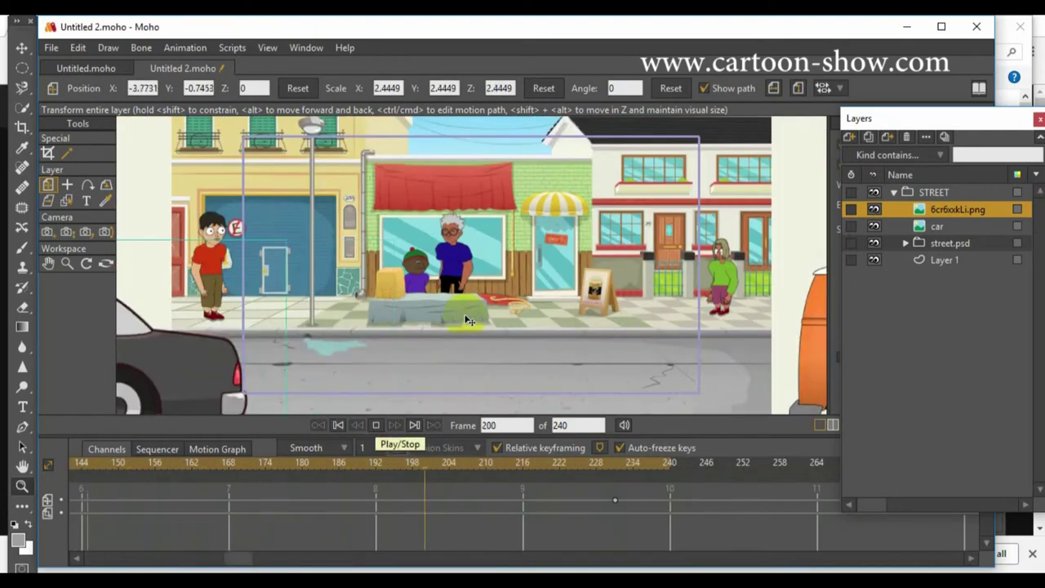
{"action": "left_click", "coordinate": [377, 424]}
- Insert a reference to the Walk action on the man_2 character in the green shirt at frame 38
{"action": "left_click", "coordinate": [916, 245]}
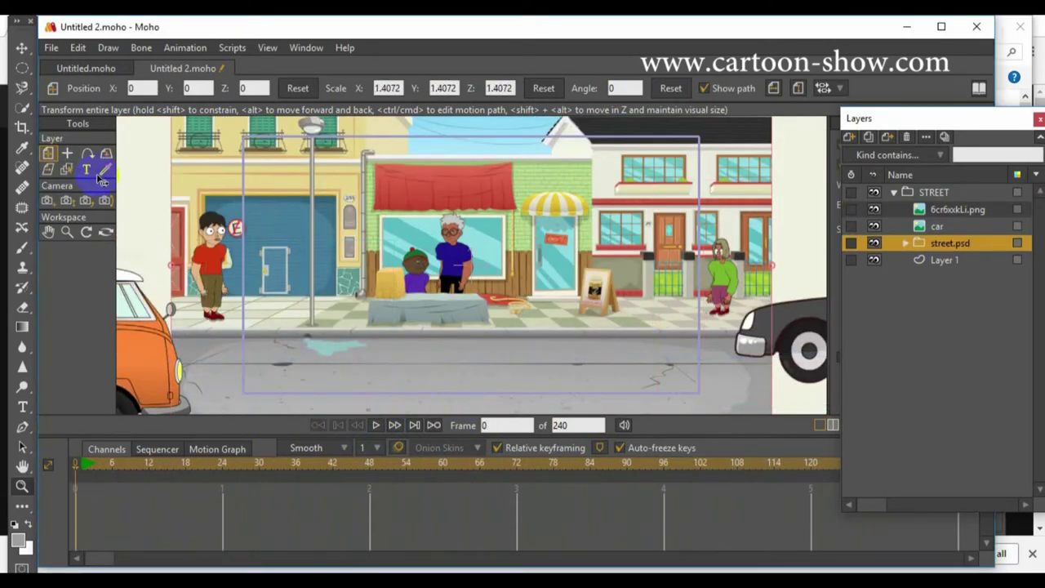
{"action": "left_click", "coordinate": [67, 169]}
{"action": "left_click", "coordinate": [722, 281]}
{"action": "left_click_drag", "start_coordinate": [217, 468], "coordinate": [309, 470]}
{"action": "left_click", "coordinate": [918, 287]}
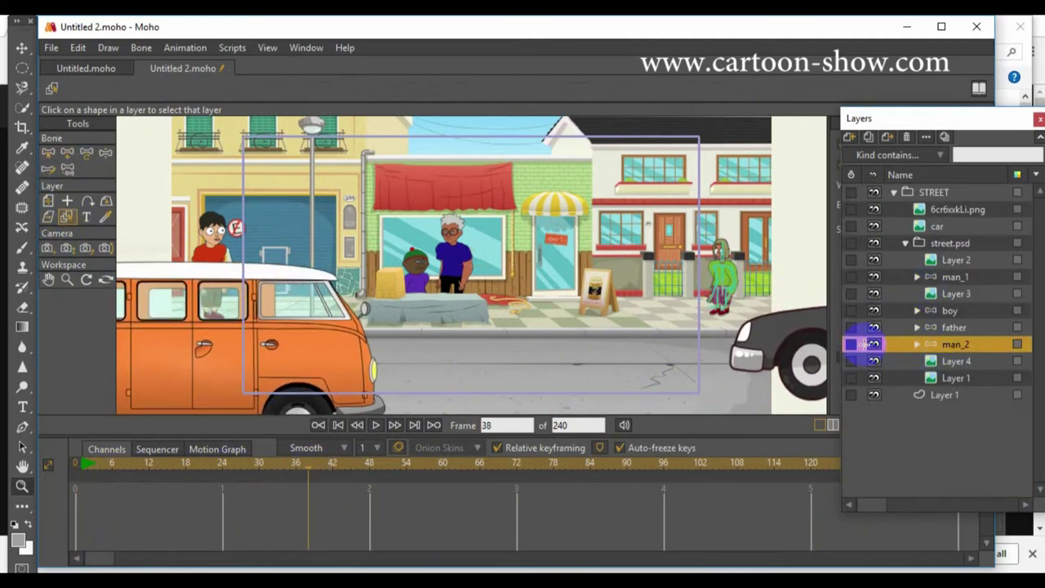
{"action": "key", "text": "0"}
{"action": "left_click", "coordinate": [306, 47]}
{"action": "left_click", "coordinate": [323, 217]}
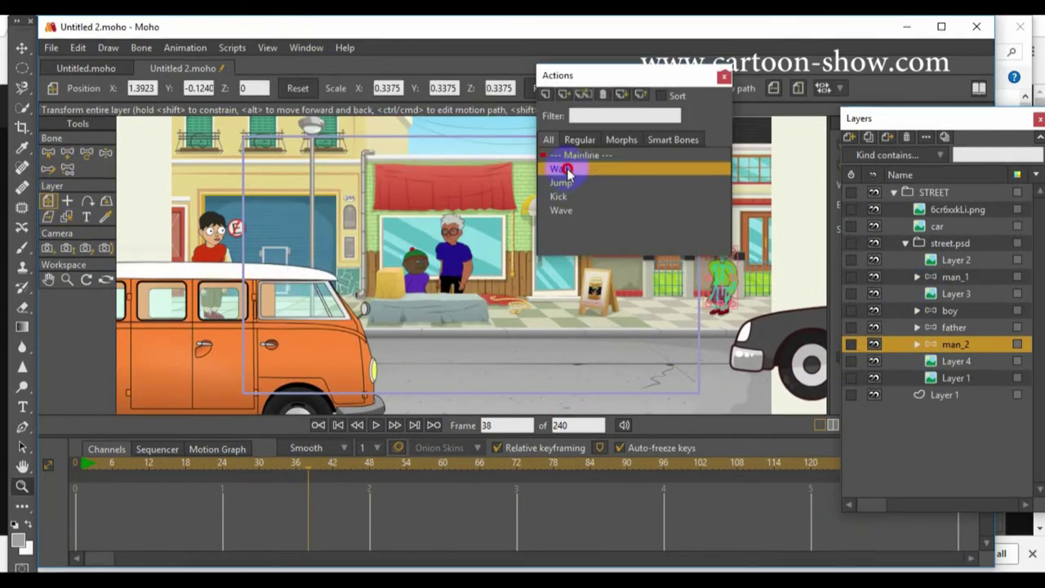
{"action": "left_click", "coordinate": [562, 170]}
{"action": "left_click_drag", "start_coordinate": [603, 79], "coordinate": [242, 209]}
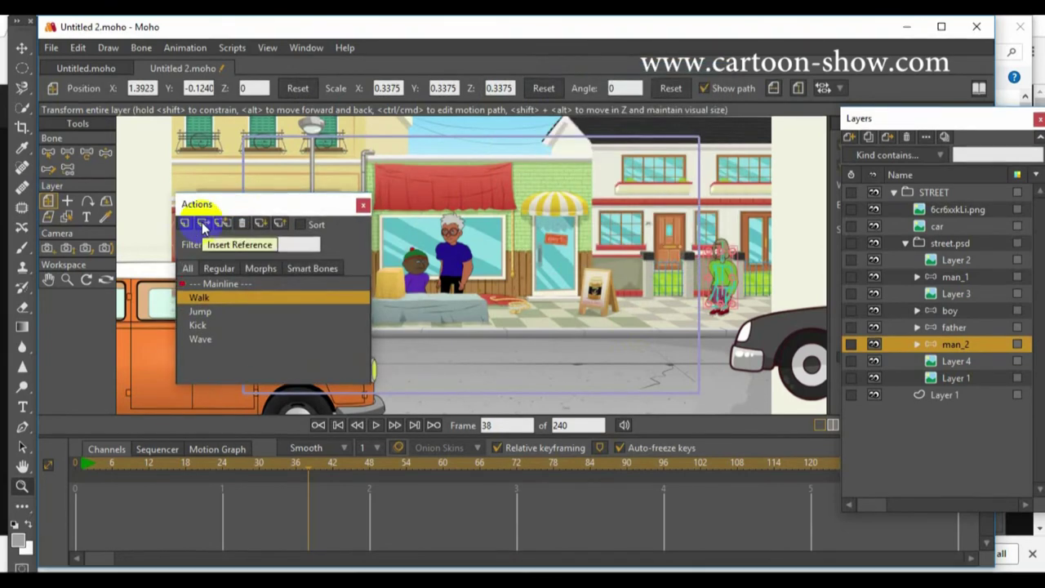
{"action": "left_click", "coordinate": [202, 229]}
- Keyframe man_2's start at frame 37, move him leftward along the sidewalk at a far frame, and preview the walk
{"action": "left_click", "coordinate": [376, 424]}
{"action": "left_click", "coordinate": [178, 463]}
{"action": "left_click_drag", "start_coordinate": [178, 463], "coordinate": [303, 472]}
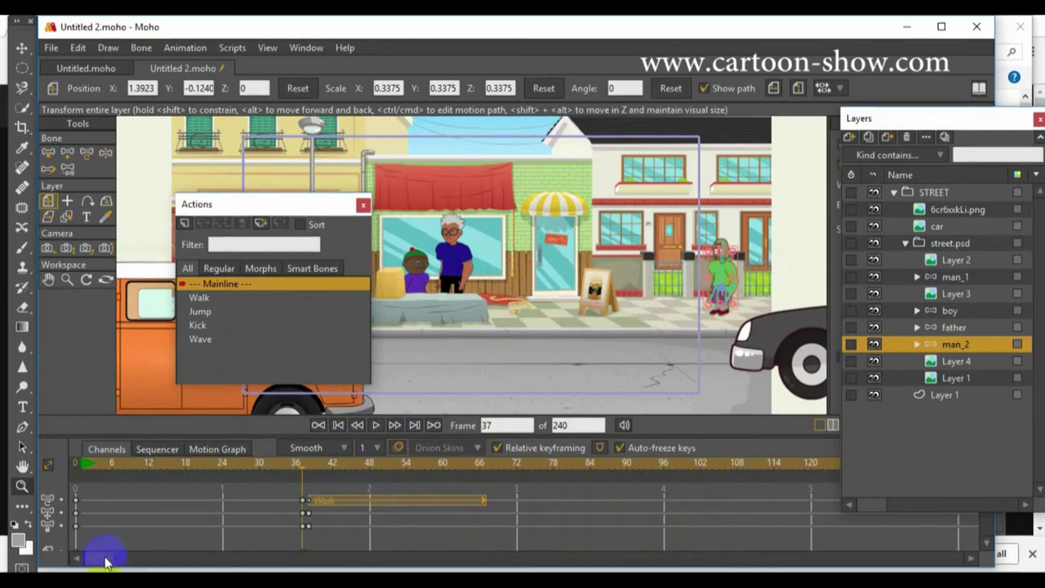
{"action": "left_click_drag", "start_coordinate": [280, 206], "coordinate": [885, 337]}
{"action": "left_click_drag", "start_coordinate": [113, 562], "coordinate": [129, 564]}
{"action": "left_click_drag", "start_coordinate": [130, 464], "coordinate": [774, 517]}
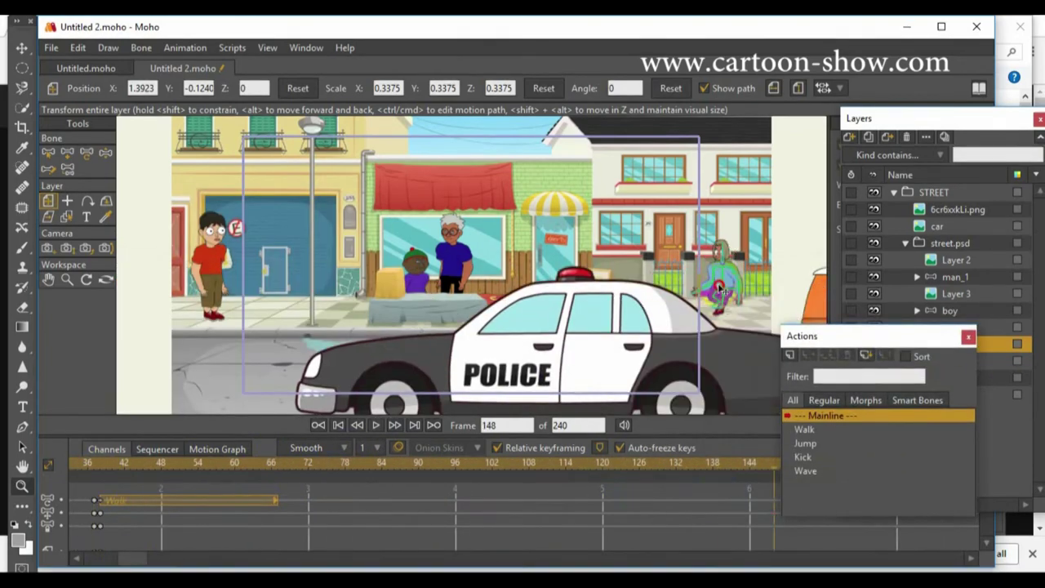
{"action": "left_click", "coordinate": [89, 462]}
{"action": "left_click", "coordinate": [376, 425]}
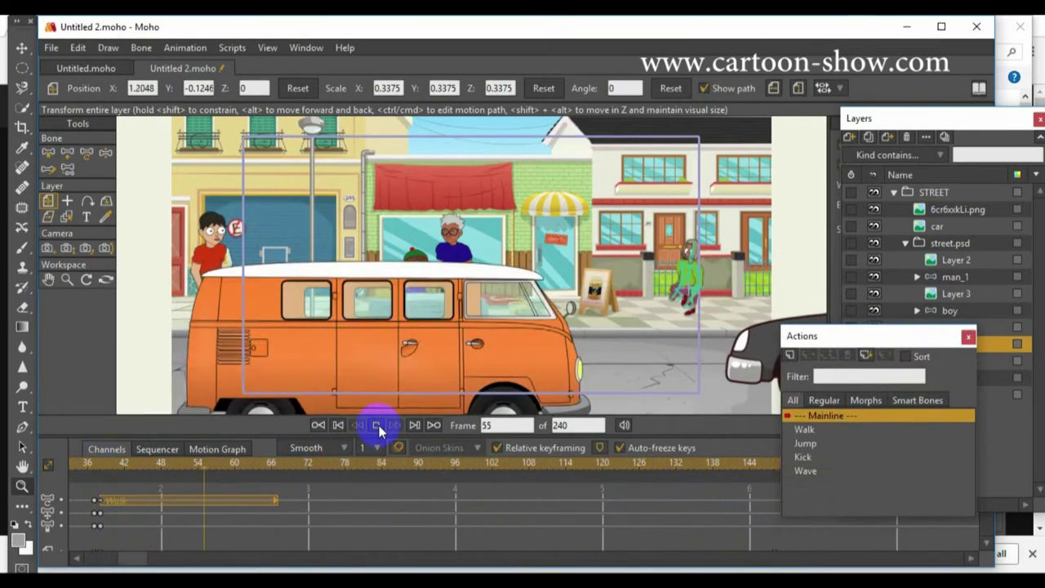
- Slow man_2's walk by moving his final keyframe further along the timeline, and extend the animation to 500 frames
{"action": "left_click_drag", "start_coordinate": [135, 559], "coordinate": [233, 557]}
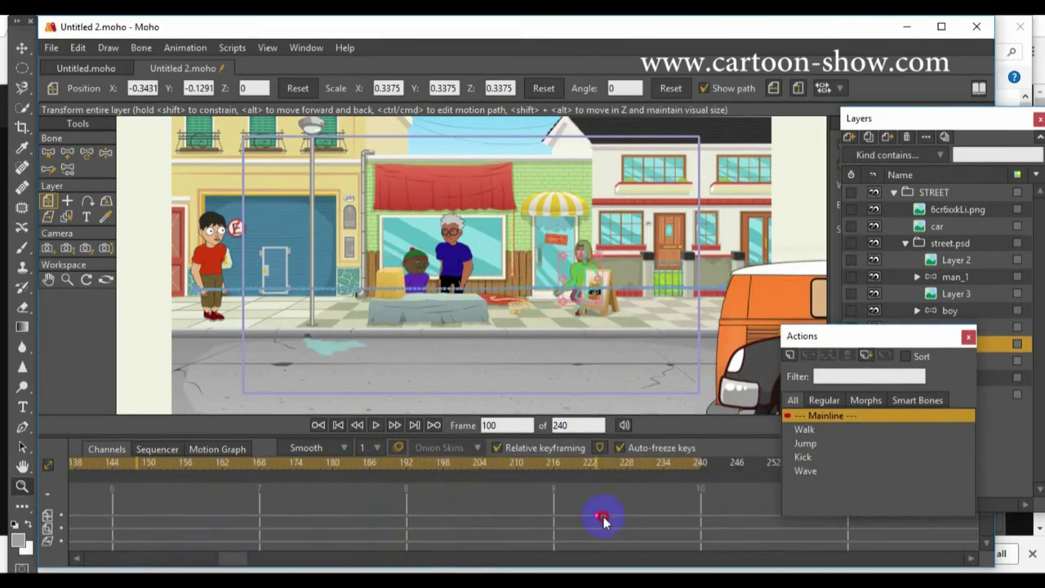
{"action": "left_click_drag", "start_coordinate": [603, 516], "coordinate": [696, 516]}
{"action": "left_click", "coordinate": [375, 426]}
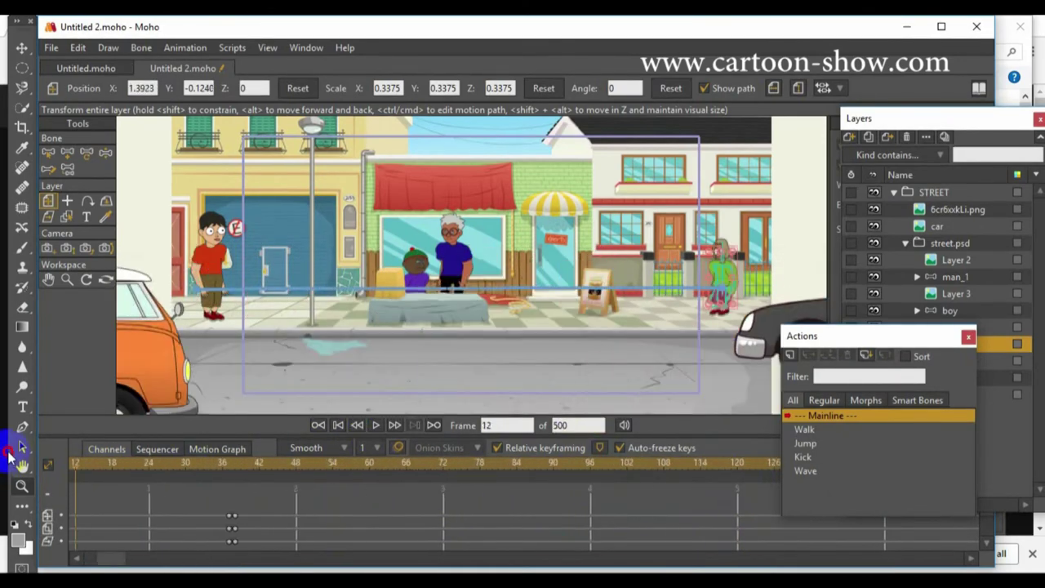
{"action": "left_click_drag", "start_coordinate": [280, 470], "coordinate": [676, 481]}
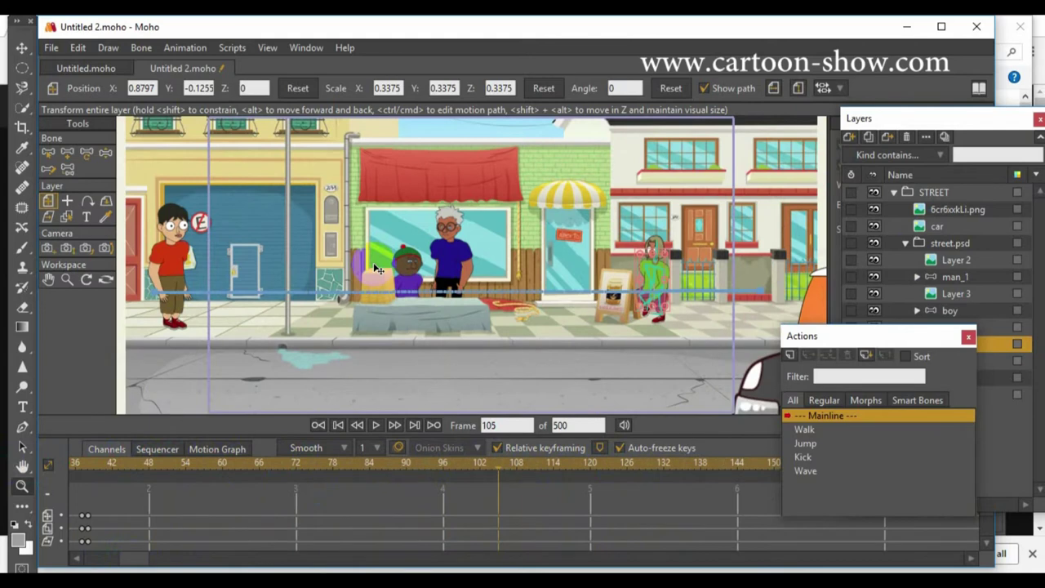
- Enlarge the boy to about 0.59 scale at frame 0, lower him onto the road's edge and put his layer first in street.psd
{"action": "left_click_drag", "start_coordinate": [912, 336], "coordinate": [852, 392]}
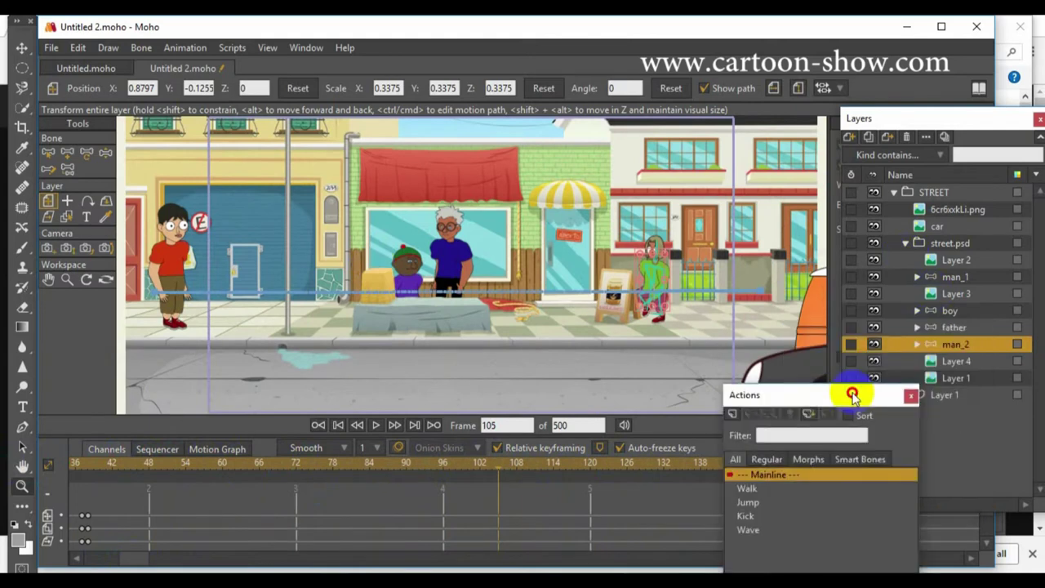
{"action": "left_click", "coordinate": [947, 310]}
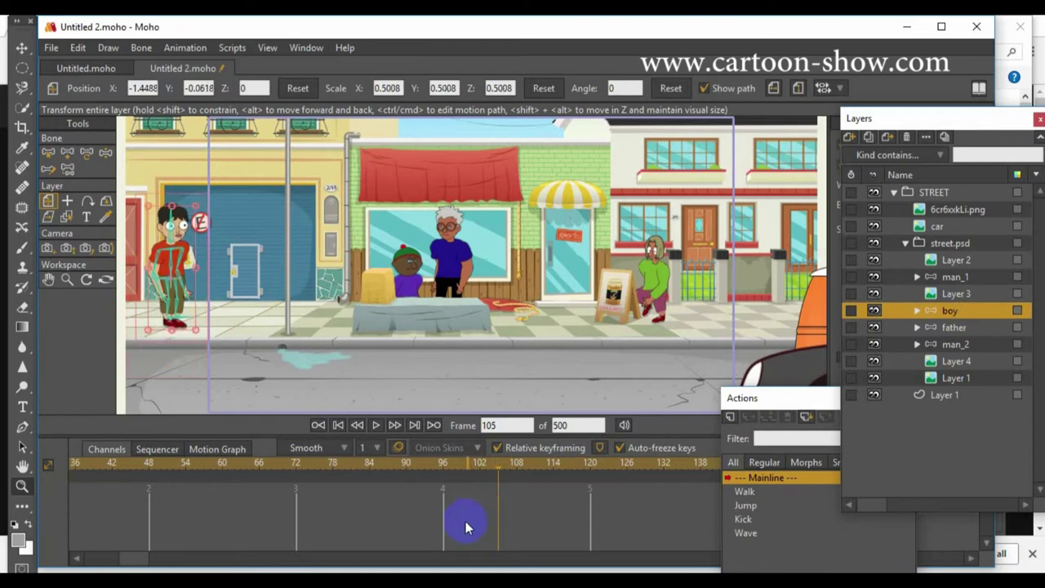
{"action": "left_click", "coordinate": [338, 424]}
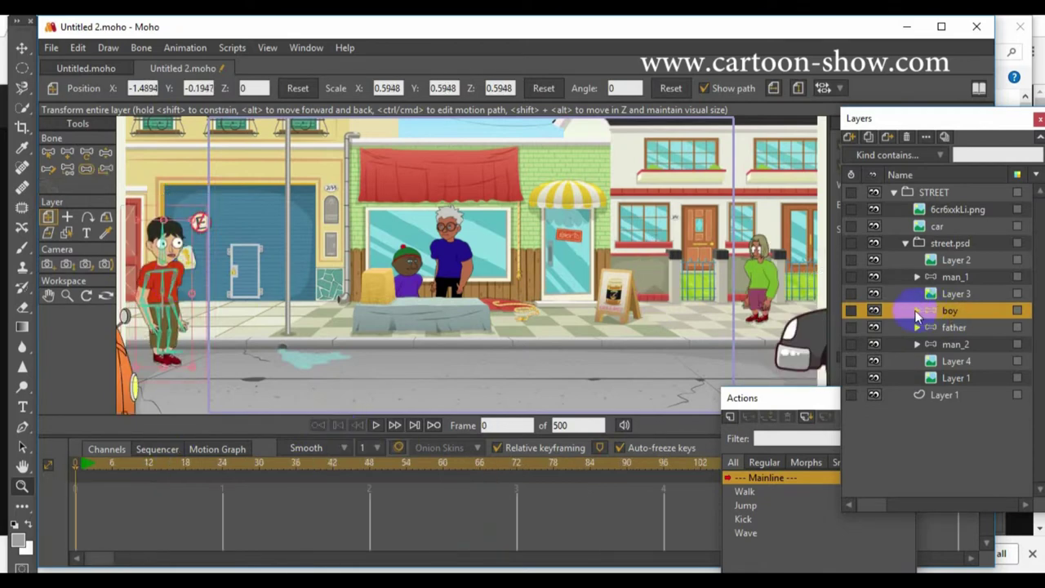
{"action": "mouse_move", "coordinate": [157, 288]}
{"action": "left_mouse_down"}
{"action": "mouse_move", "coordinate": [423, 287]}
{"action": "mouse_move", "coordinate": [163, 285]}
{"action": "left_mouse_up"}
- Insert a reference to the Walk action on the boy at frame 139
{"action": "left_click_drag", "start_coordinate": [181, 466], "coordinate": [353, 475]}
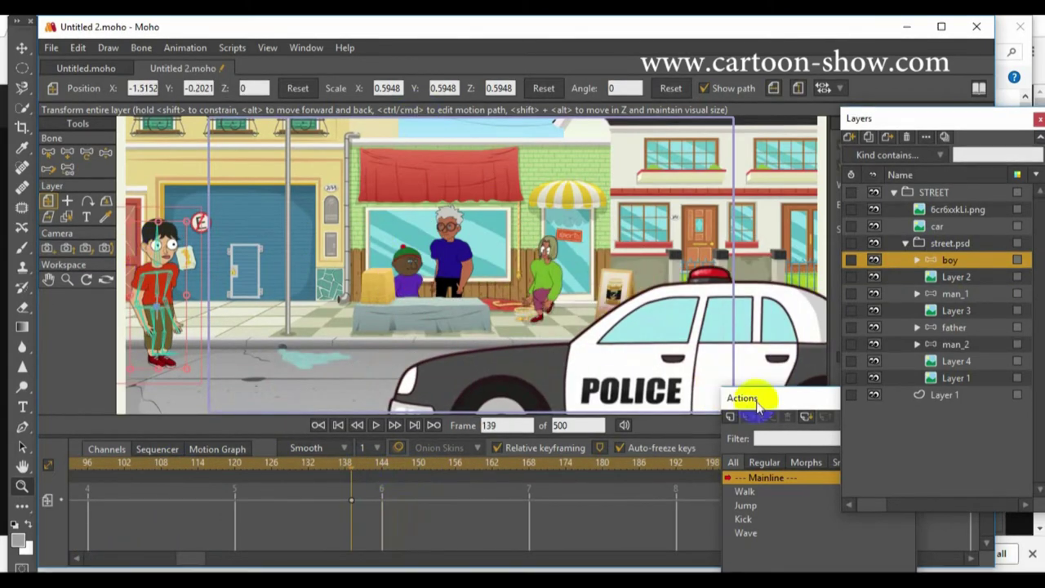
{"action": "left_click_drag", "start_coordinate": [718, 395], "coordinate": [676, 301]}
{"action": "left_click", "coordinate": [708, 324]}
{"action": "left_click", "coordinate": [867, 306]}
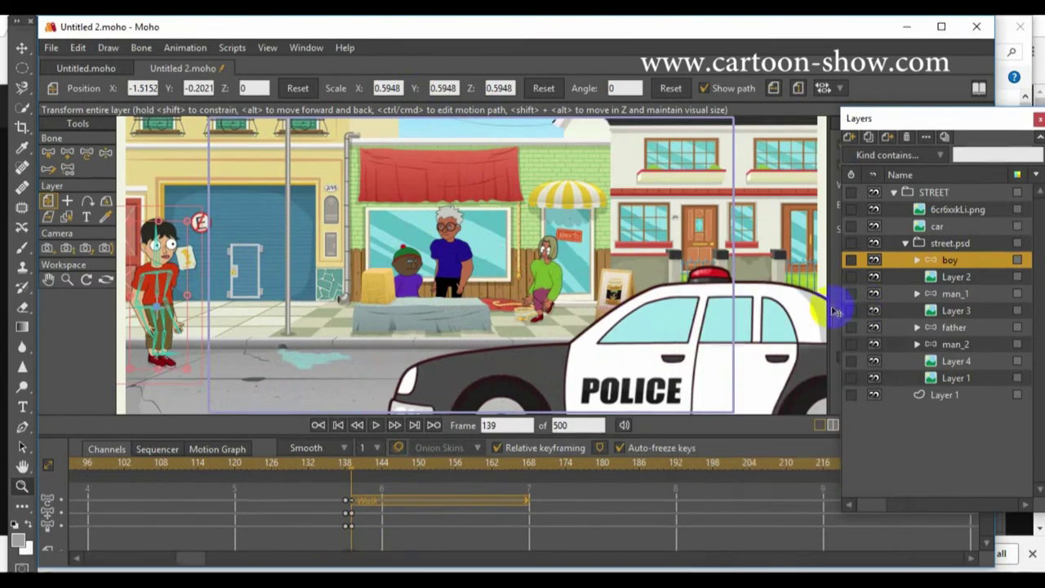
- Keyframe the boy at the street's right end at a far frame and preview his walk across the scene
{"action": "left_click_drag", "start_coordinate": [191, 559], "coordinate": [443, 555]}
{"action": "left_click", "coordinate": [694, 465]}
{"action": "left_click_drag", "start_coordinate": [149, 295], "coordinate": [793, 298]}
{"action": "left_click", "coordinate": [338, 426]}
{"action": "left_click", "coordinate": [376, 425]}
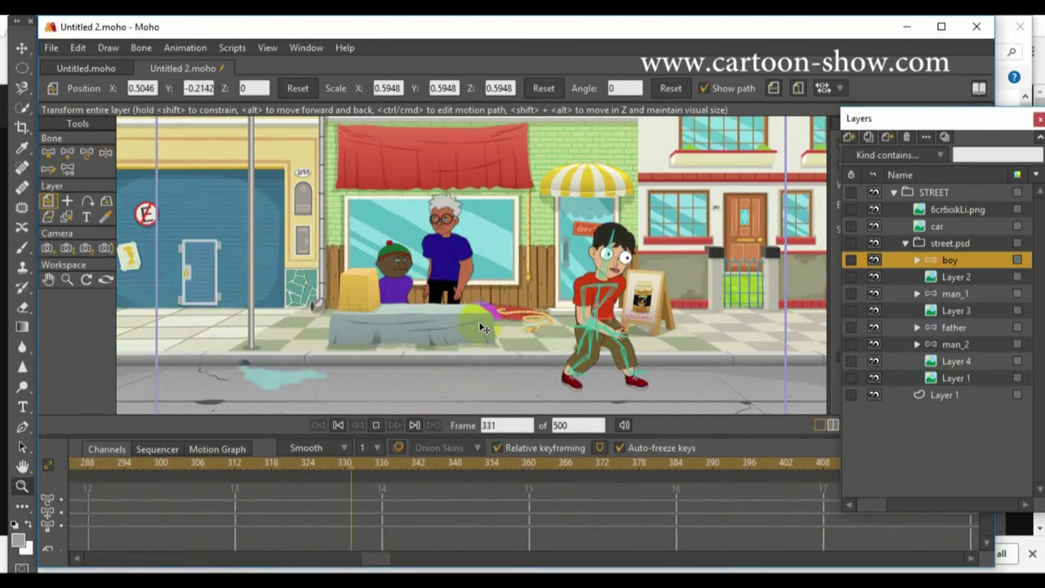
- Return to frame 0, start the Character Wizard and randomize until a green-haired man in a green shirt comes up
{"action": "left_click_drag", "start_coordinate": [110, 469], "coordinate": [0, 482]}
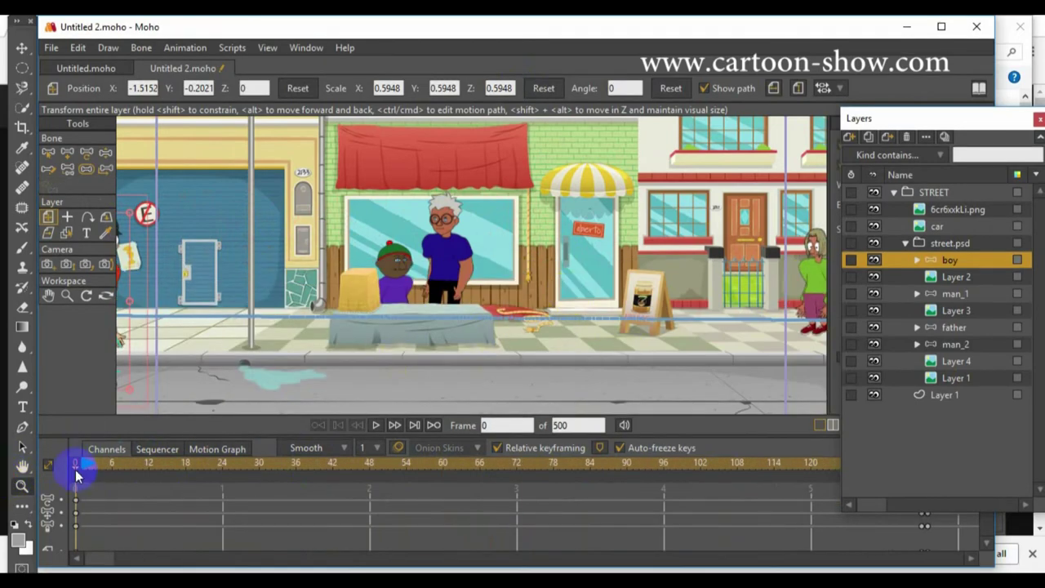
{"action": "left_click", "coordinate": [306, 47]}
{"action": "left_click", "coordinate": [327, 172]}
{"action": "left_click", "coordinate": [784, 535]}
{"action": "left_click", "coordinate": [784, 535]}
{"action": "left_click", "coordinate": [784, 535]}
{"action": "left_click", "coordinate": [785, 535]}
{"action": "left_click", "coordinate": [784, 535]}
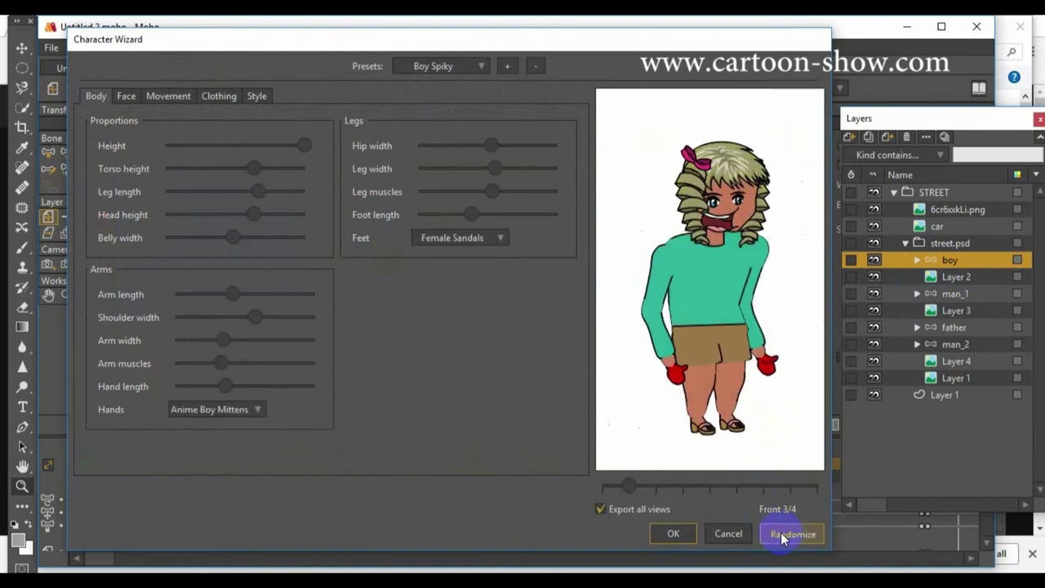
{"action": "left_click", "coordinate": [784, 535]}
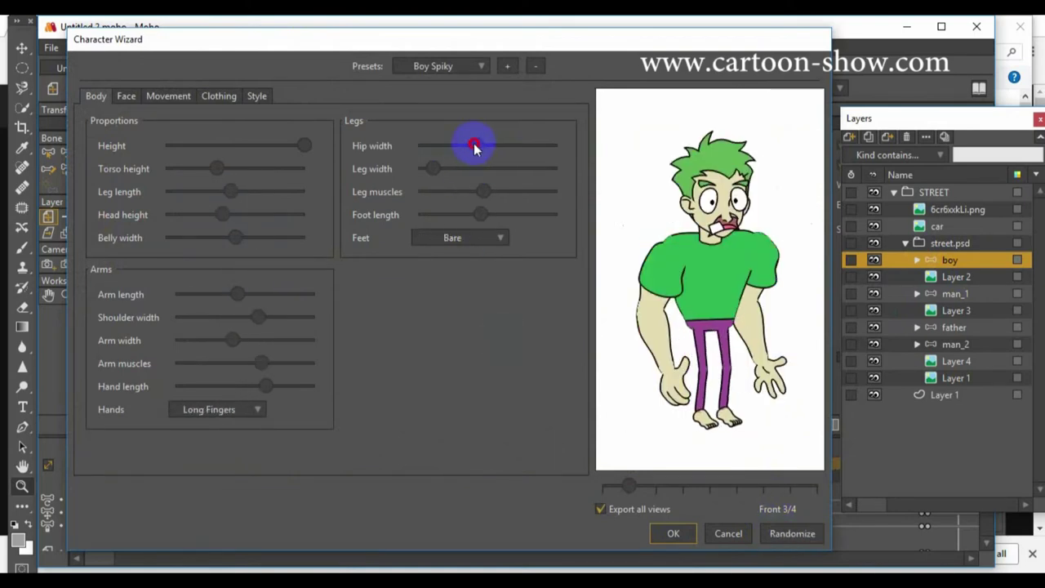
- Try different footwear on the new character and choose Male Sandals
{"action": "left_click", "coordinate": [461, 238]}
{"action": "left_click", "coordinate": [482, 350]}
{"action": "left_click", "coordinate": [474, 239]}
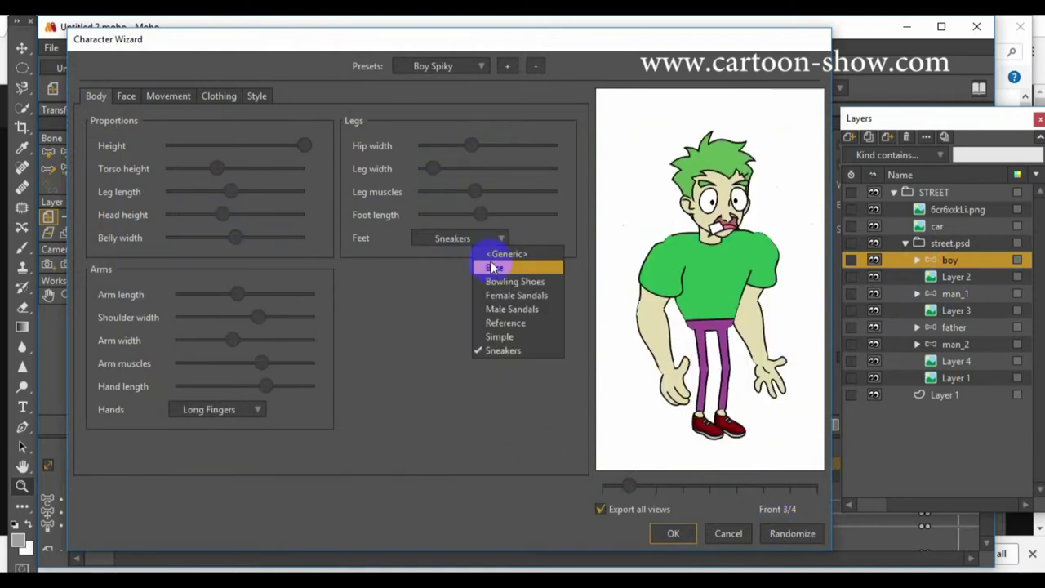
{"action": "left_click", "coordinate": [490, 281]}
{"action": "left_click", "coordinate": [478, 239]}
{"action": "left_click", "coordinate": [474, 337]}
{"action": "left_click", "coordinate": [478, 239]}
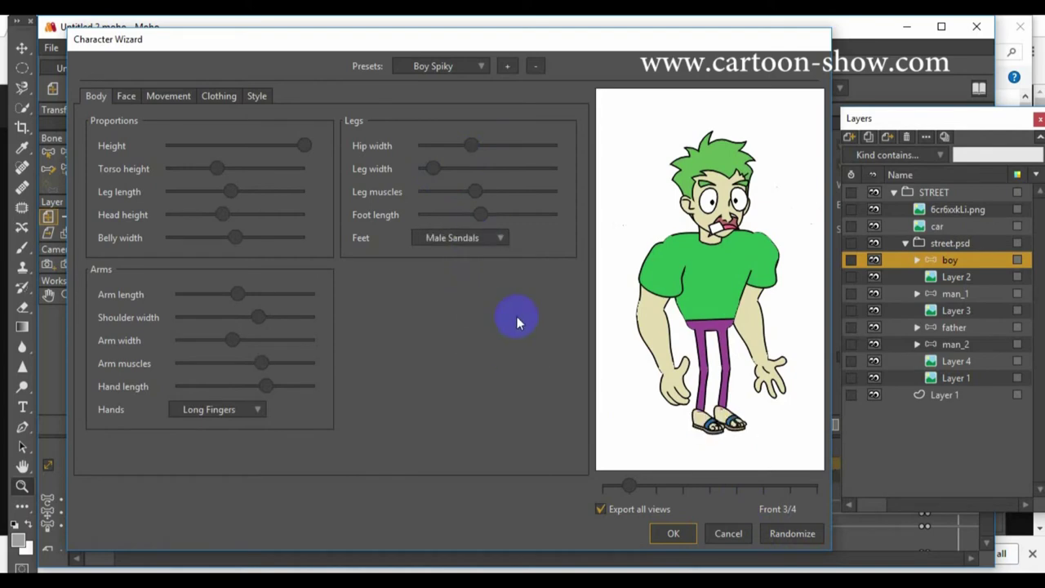
- Slim the character's shoulders and arms, reduce the hand length, and adjust the height, torso, leg and head proportions
{"action": "left_click_drag", "start_coordinate": [255, 321], "coordinate": [219, 319]}
{"action": "left_click_drag", "start_coordinate": [233, 341], "coordinate": [214, 343]}
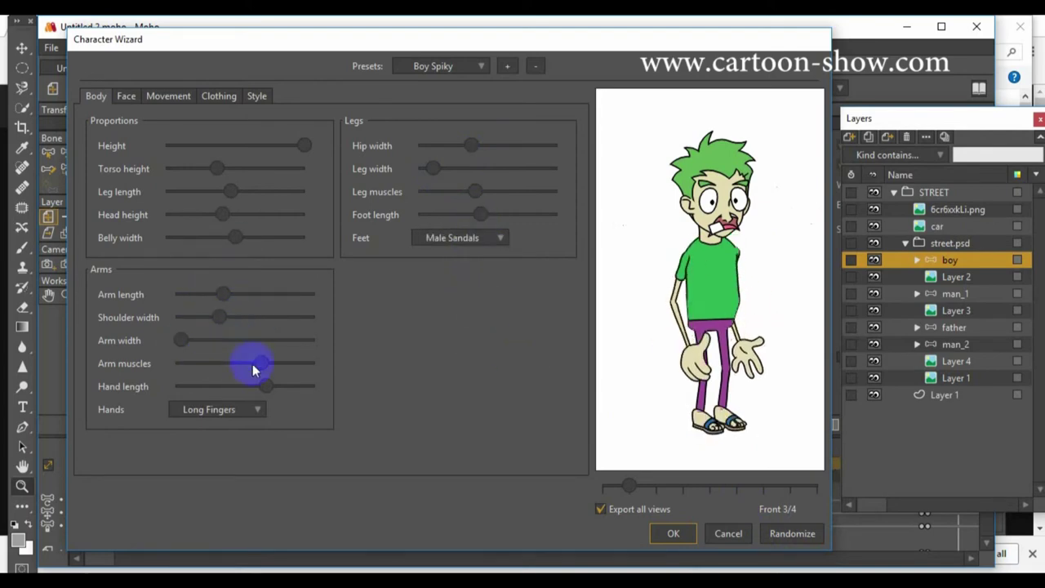
{"action": "left_click_drag", "start_coordinate": [213, 212], "coordinate": [221, 214]}
{"action": "mouse_move", "coordinate": [230, 191]}
{"action": "left_mouse_down"}
{"action": "mouse_move", "coordinate": [208, 191]}
{"action": "mouse_move", "coordinate": [239, 191]}
{"action": "left_mouse_up"}
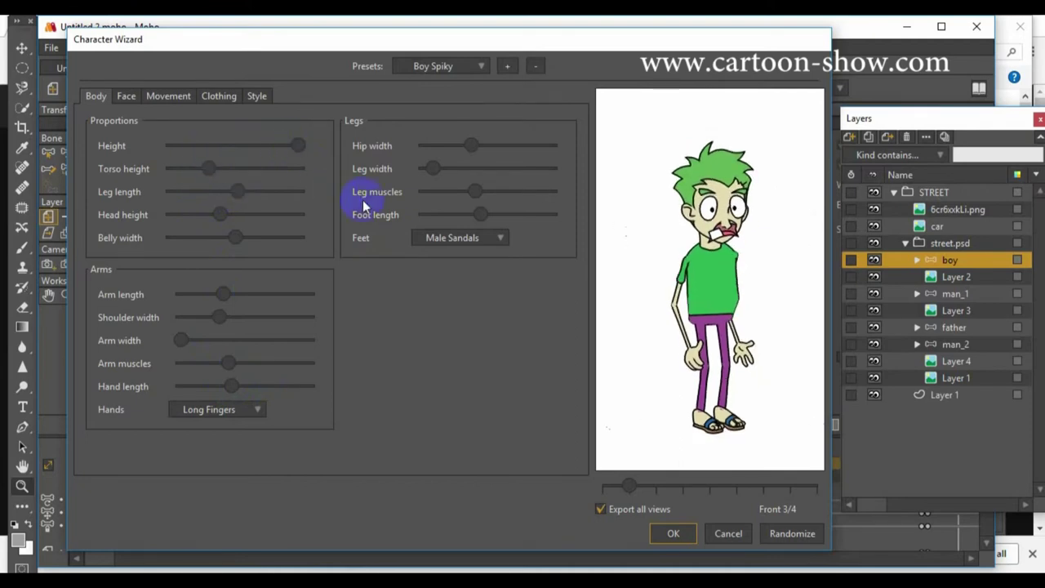
- Set the character's mouth to Cut Out and the nose to Anime Basic
{"action": "left_click", "coordinate": [127, 97]}
{"action": "left_click", "coordinate": [455, 147]}
{"action": "left_click", "coordinate": [459, 217]}
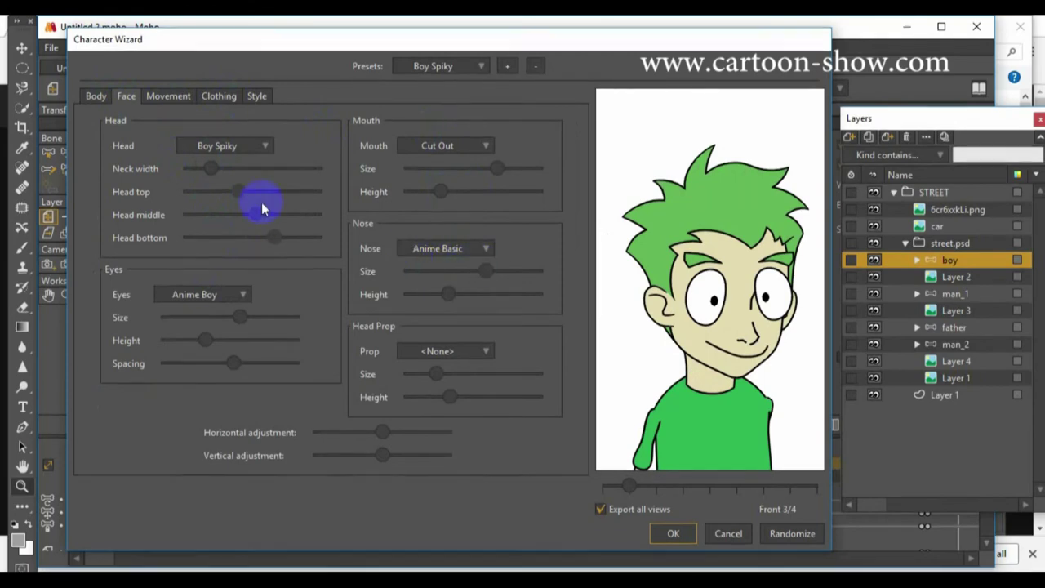
- Change the character's hair color to black
{"action": "left_click", "coordinate": [257, 96]}
{"action": "left_click", "coordinate": [324, 150]}
{"action": "left_click", "coordinate": [632, 358]}
{"action": "left_click", "coordinate": [843, 381]}
- Color the character's shirt dark gray and the pants black
{"action": "left_click", "coordinate": [219, 96]}
{"action": "left_click", "coordinate": [394, 169]}
{"action": "left_click", "coordinate": [645, 298]}
{"action": "left_click", "coordinate": [842, 381]}
{"action": "left_click", "coordinate": [233, 169]}
{"action": "left_click", "coordinate": [664, 360]}
{"action": "left_click", "coordinate": [844, 383]}
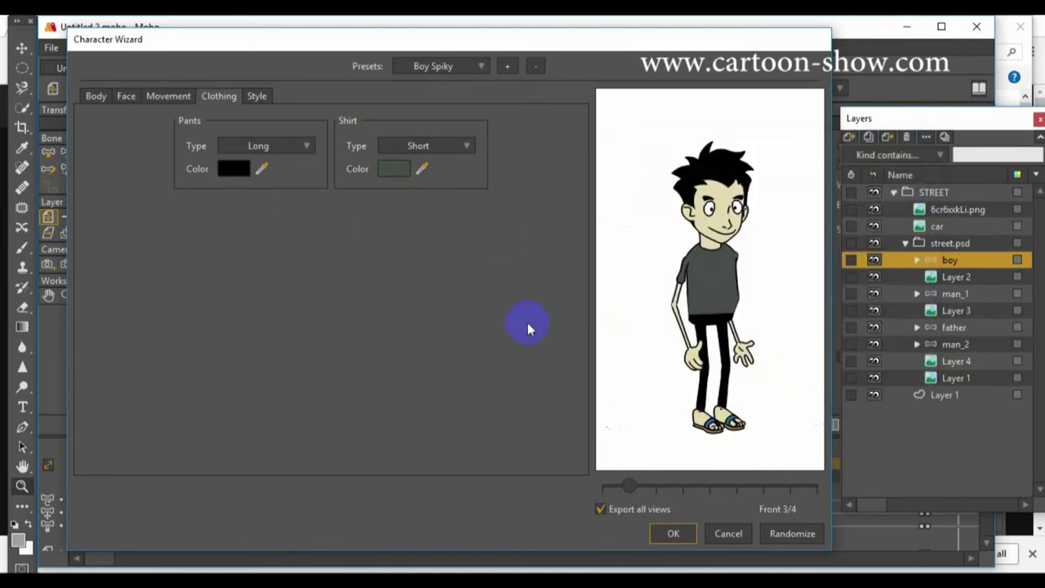
- Recolor the pants dark red while previewing the Front view, and add the finished character to the scene
{"action": "left_click_drag", "start_coordinate": [629, 493], "coordinate": [811, 496]}
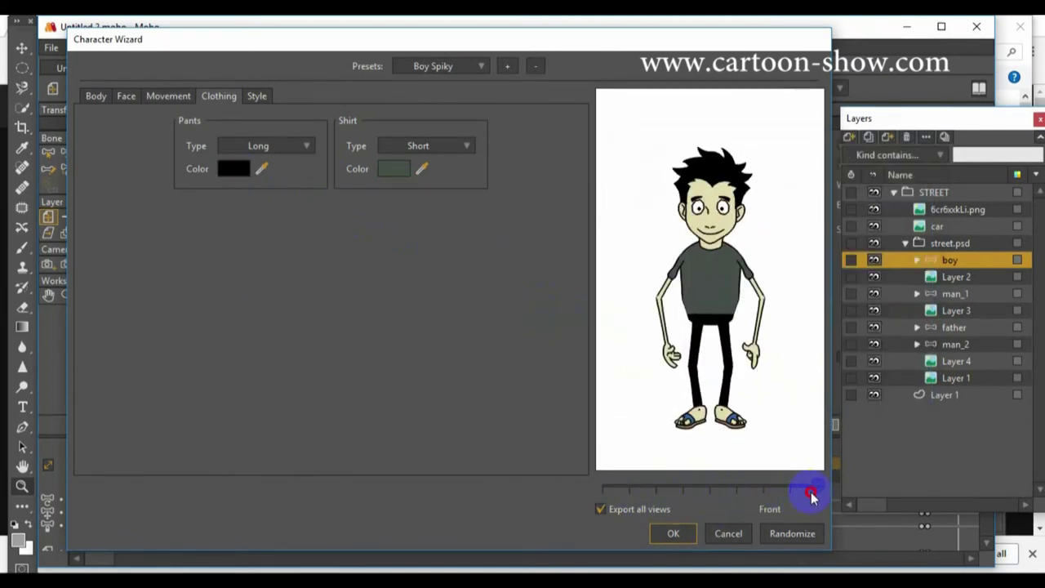
{"action": "left_click", "coordinate": [241, 171]}
{"action": "left_click", "coordinate": [806, 275]}
{"action": "left_click", "coordinate": [842, 381]}
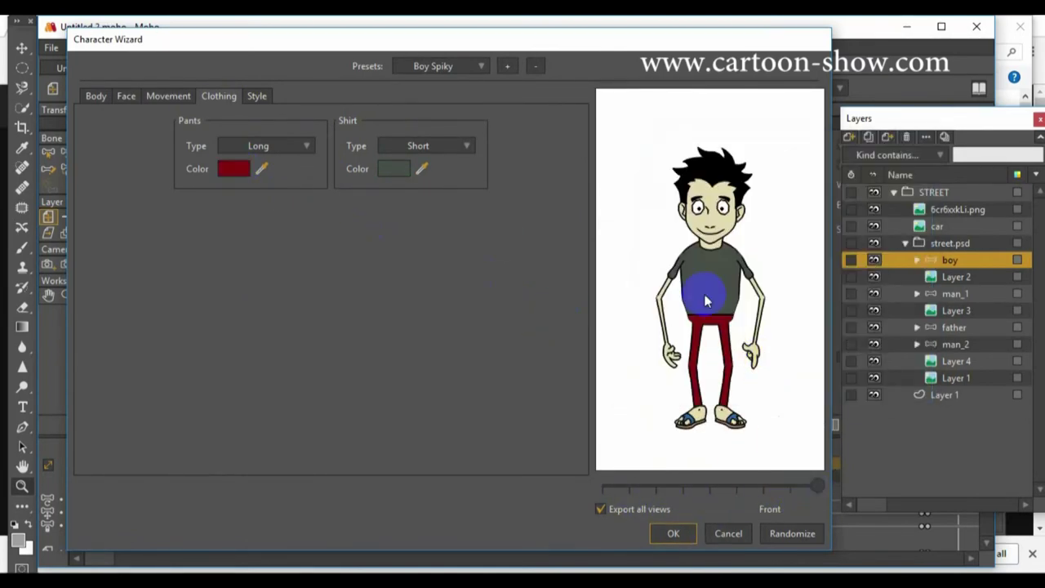
{"action": "left_click", "coordinate": [673, 535]}
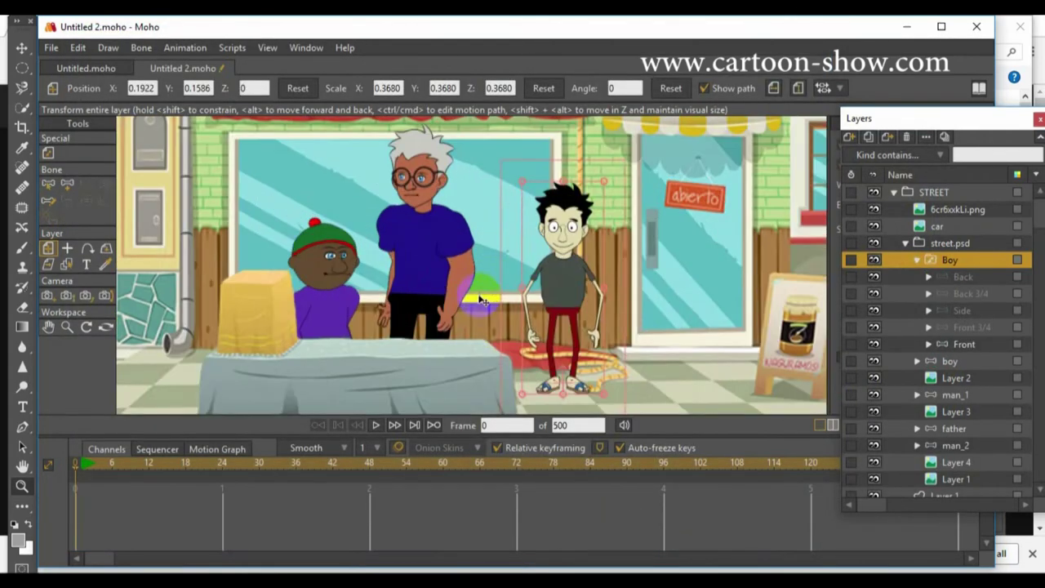
- Move the new character's Front layer out of its Boy switch group and delete that group with the other views
{"action": "left_click", "coordinate": [939, 346]}
{"action": "left_click_drag", "start_coordinate": [930, 259], "coordinate": [929, 260]}
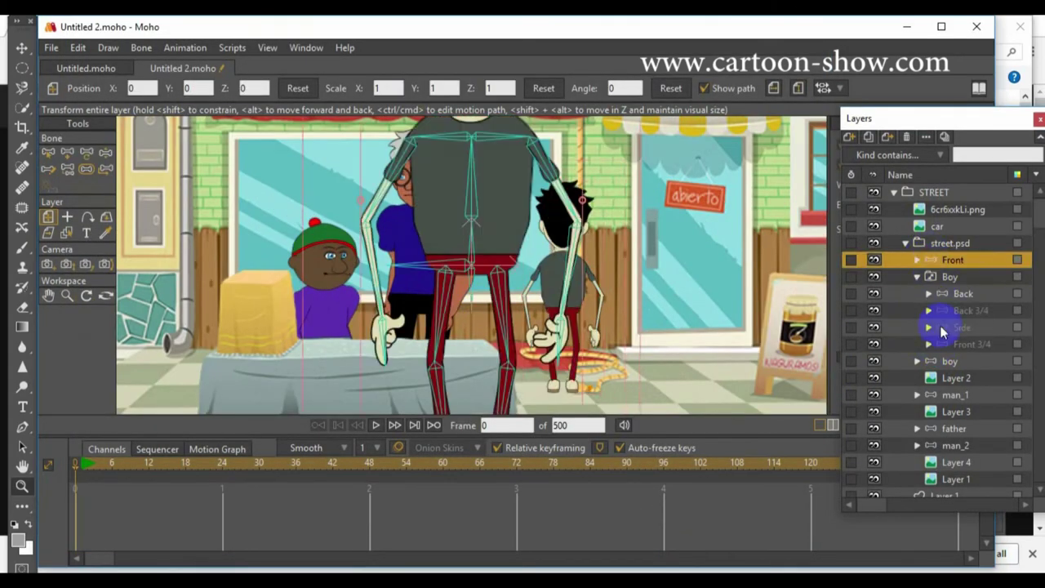
{"action": "left_click", "coordinate": [917, 277]}
{"action": "left_click", "coordinate": [930, 277]}
{"action": "left_click", "coordinate": [907, 138]}
- Rename the extracted Front layer as MAAN
{"action": "double_click", "coordinate": [939, 259]}
{"action": "type", "text": "MAAN"}
{"action": "key", "text": "Return"}
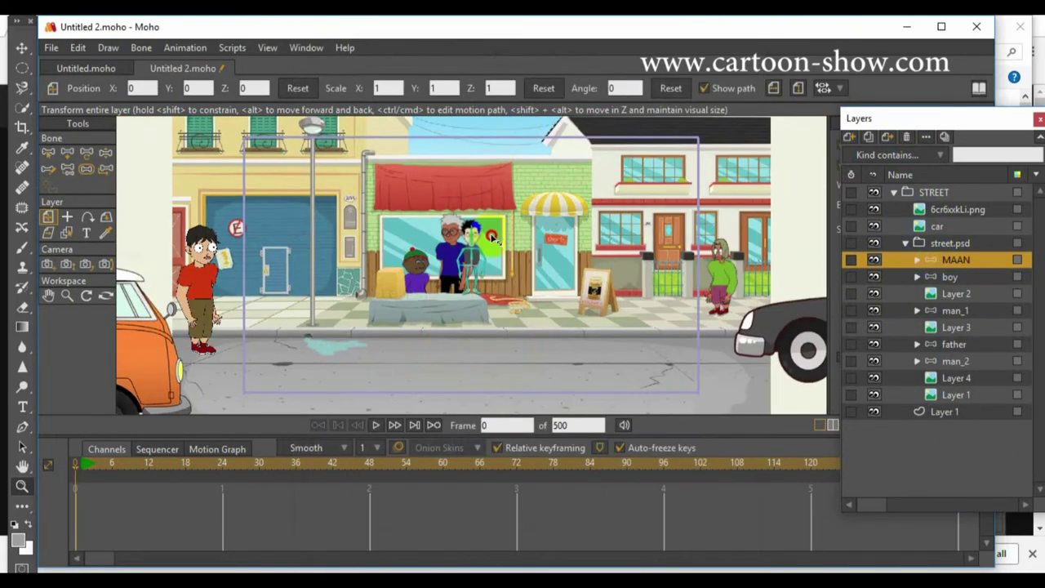
- Position the MAAN character on the pavement near the shop's rope and bend his bones into a seated pose at frame 1
{"action": "left_click_drag", "start_coordinate": [497, 239], "coordinate": [496, 240]}
{"action": "left_click_drag", "start_coordinate": [474, 298], "coordinate": [549, 328]}
{"action": "scroll", "coordinate": [558, 359], "scroll_direction": "up", "scroll_amount": 4}
{"action": "left_click", "coordinate": [86, 152]}
{"action": "left_click_drag", "start_coordinate": [593, 302], "coordinate": [581, 326]}
{"action": "left_click", "coordinate": [560, 291]}
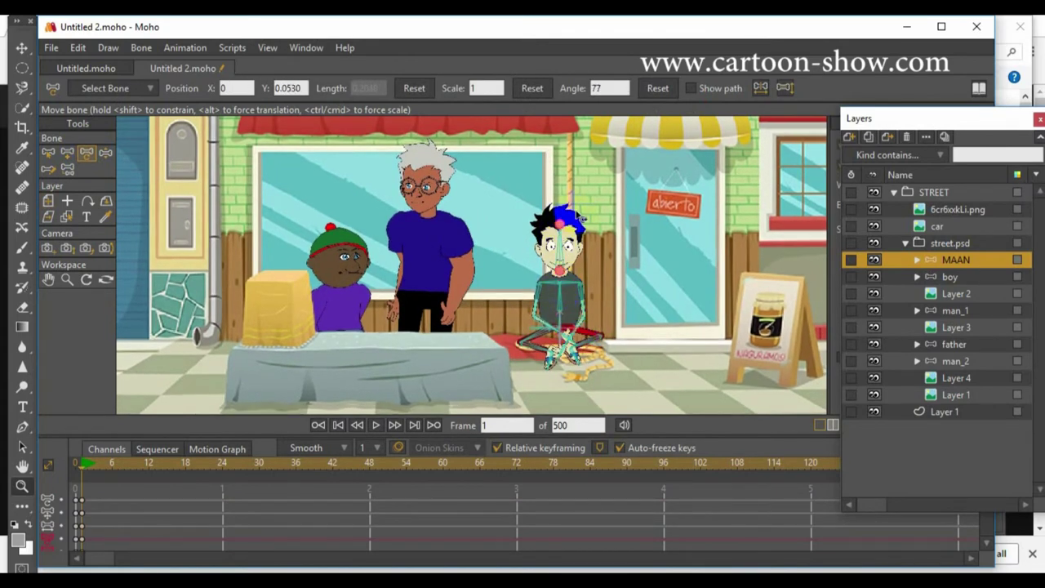
- Move MAAN onto the curb in front of the cloth-covered bench, adjust his arms and render the frame
{"action": "key", "text": "0"}
{"action": "left_click_drag", "start_coordinate": [555, 333], "coordinate": [666, 319]}
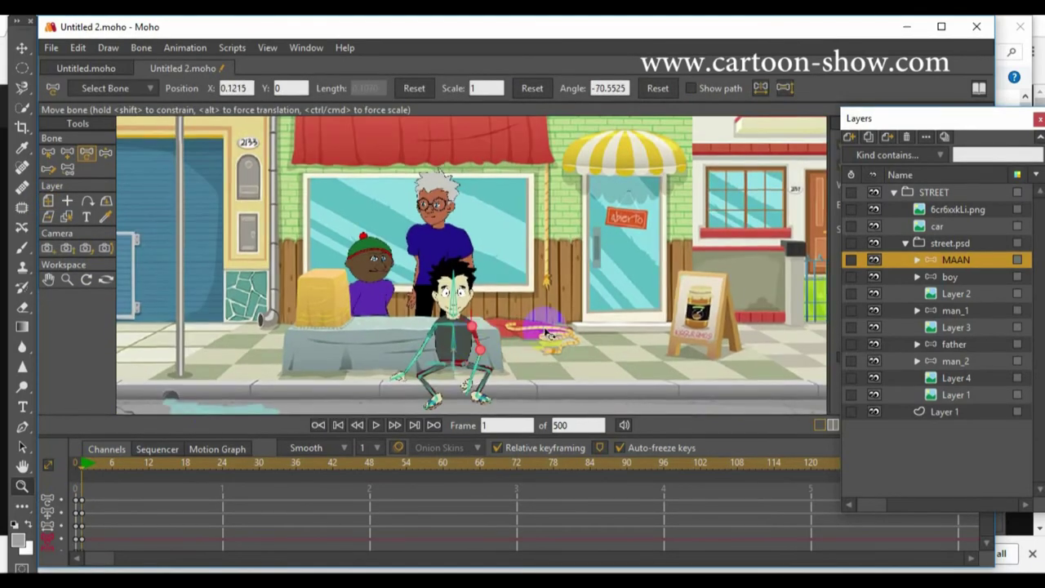
{"action": "key", "text": "ctrl+r"}
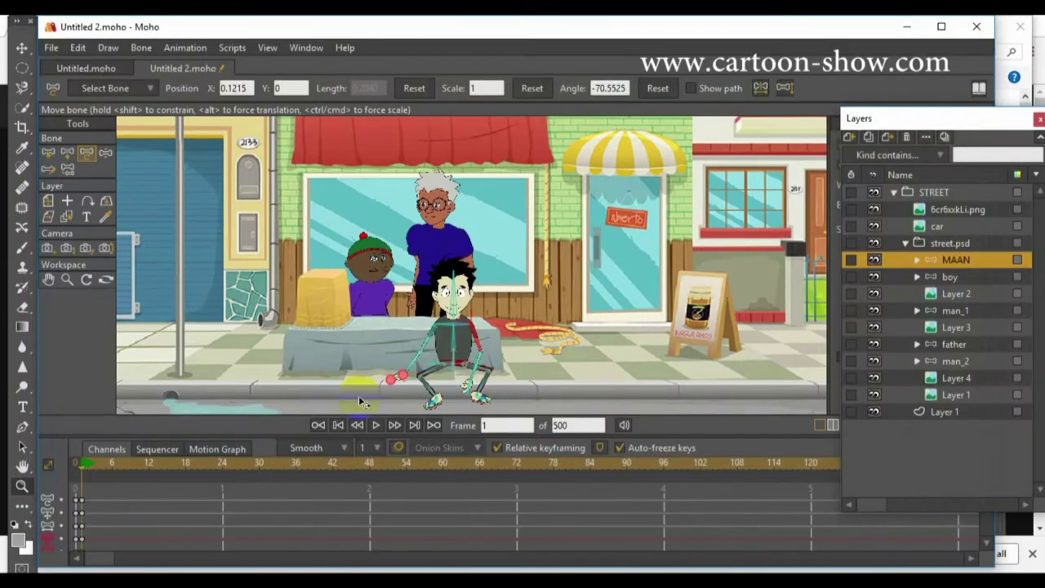
- Check the boy's walk past MAAN and move the boy layer above MAAN inside the street.psd group
{"action": "left_click_drag", "start_coordinate": [87, 466], "coordinate": [584, 482]}
{"action": "left_click", "coordinate": [68, 220]}
{"action": "left_click", "coordinate": [480, 295]}
{"action": "left_click", "coordinate": [917, 218]}
{"action": "left_click", "coordinate": [49, 215]}
{"action": "left_click", "coordinate": [322, 426]}
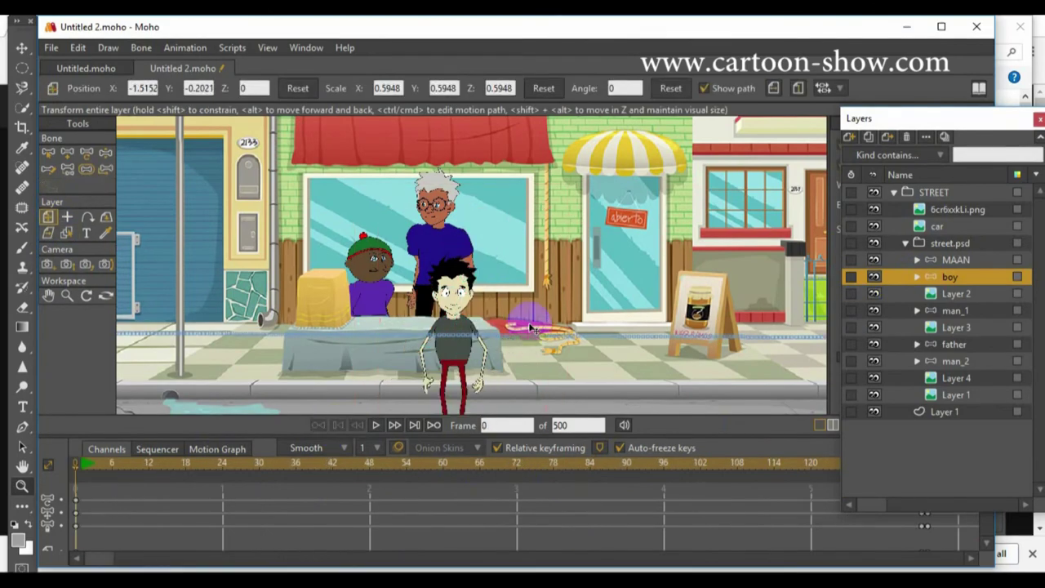
{"action": "left_click_drag", "start_coordinate": [933, 259], "coordinate": [933, 255]}
- Render frame 287 to check how the walking boy overlaps the seated MAAN
{"action": "left_click_drag", "start_coordinate": [88, 466], "coordinate": [855, 491]}
{"action": "key", "text": "ctrl+r"}
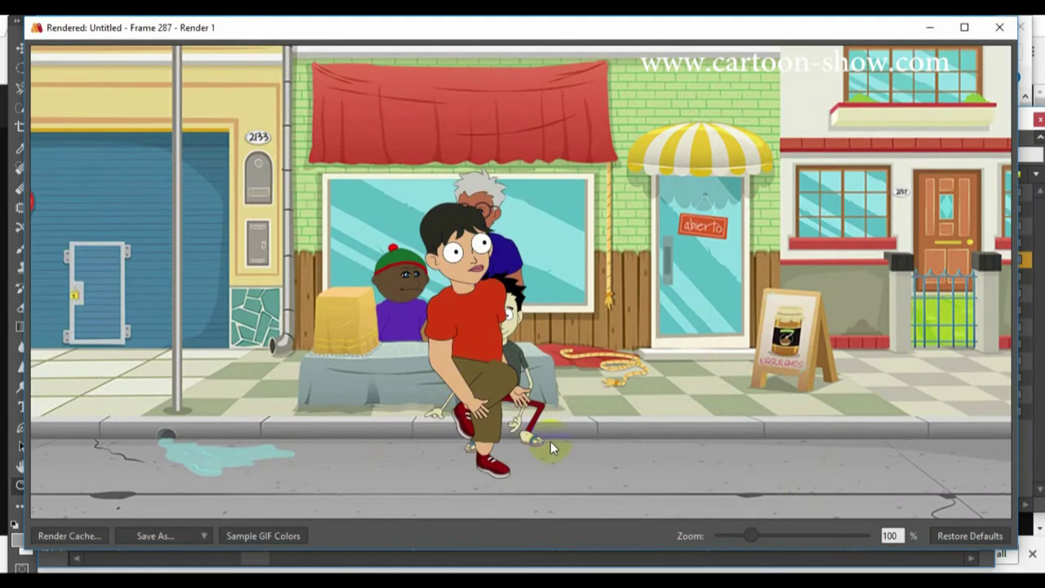
{"action": "key", "text": "Escape"}
{"action": "left_click", "coordinate": [320, 426]}
- Select the father character's bone layer and freeze his pose at frame 33
{"action": "mouse_move", "coordinate": [260, 462]}
{"action": "left_mouse_down"}
{"action": "mouse_move", "coordinate": [583, 483]}
{"action": "mouse_move", "coordinate": [566, 489]}
{"action": "mouse_move", "coordinate": [523, 470]}
{"action": "mouse_move", "coordinate": [277, 465]}
{"action": "left_mouse_up"}
{"action": "key", "text": "j"}
{"action": "left_click", "coordinate": [450, 248]}
{"action": "scroll", "coordinate": [942, 304], "scroll_direction": "up", "scroll_amount": 3}
{"action": "scroll", "coordinate": [943, 305], "scroll_direction": "up", "scroll_amount": 1}
{"action": "left_click", "coordinate": [947, 235]}
{"action": "left_click", "coordinate": [918, 236]}
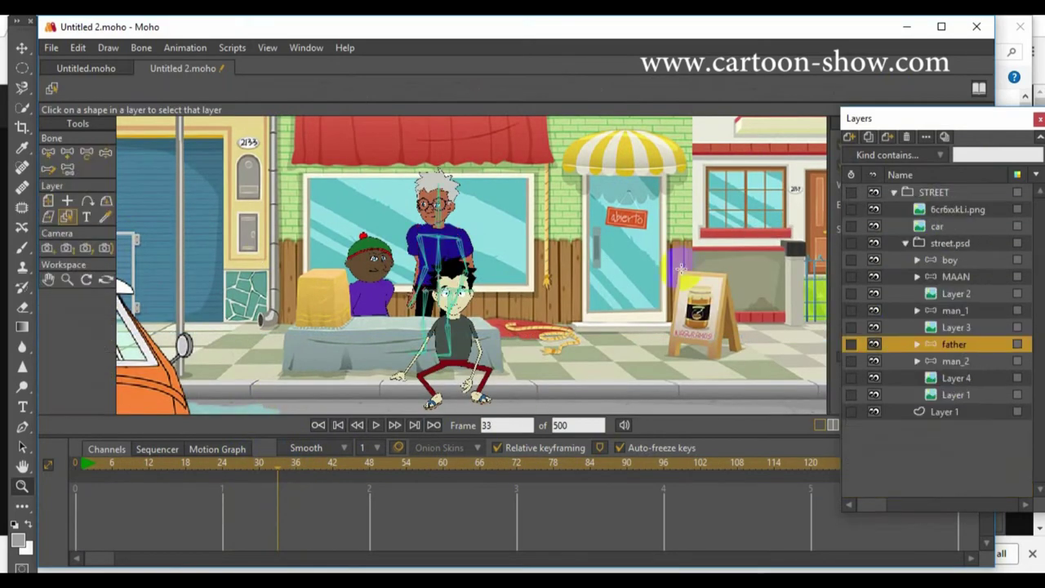
{"action": "scroll", "coordinate": [320, 250], "scroll_direction": "up", "scroll_amount": 2}
{"action": "left_click", "coordinate": [141, 48]}
{"action": "left_click", "coordinate": [163, 354]}
- At frame 38, lean the father's torso toward the man in the green hat and tilt his head
{"action": "left_click", "coordinate": [304, 467]}
{"action": "left_click_drag", "start_coordinate": [304, 467], "coordinate": [309, 467]}
{"action": "left_click", "coordinate": [87, 153]}
{"action": "left_click_drag", "start_coordinate": [424, 243], "coordinate": [384, 275]}
{"action": "left_click", "coordinate": [377, 192]}
- Freeze the father's pose at frame 45 and adjust his torso, arm and head at frame 51
{"action": "left_click_drag", "start_coordinate": [310, 467], "coordinate": [351, 467]}
{"action": "left_click", "coordinate": [142, 49]}
{"action": "left_click", "coordinate": [163, 354]}
{"action": "left_click", "coordinate": [388, 468]}
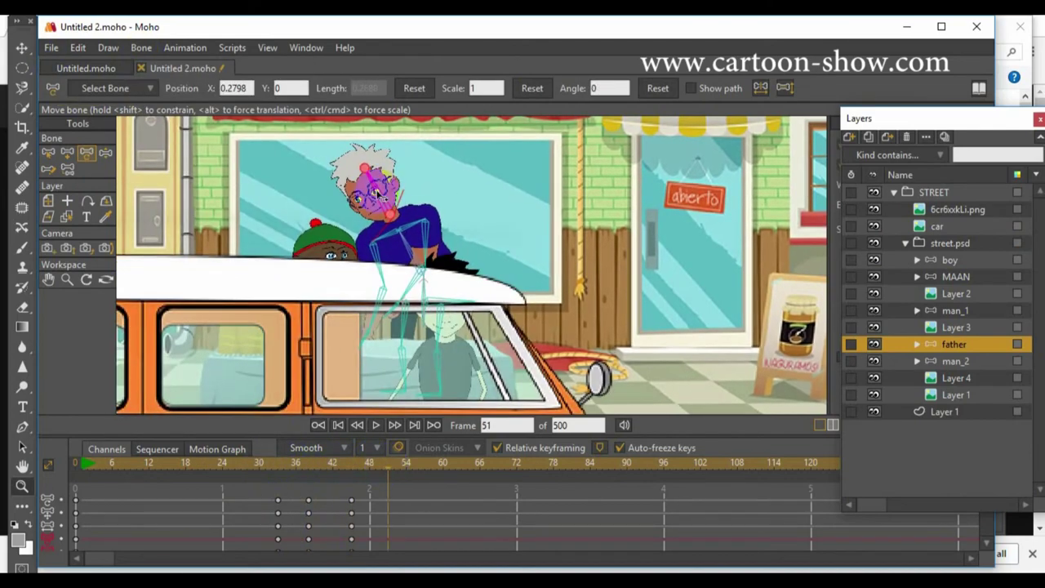
{"action": "left_click", "coordinate": [411, 219]}
{"action": "left_click_drag", "start_coordinate": [415, 235], "coordinate": [415, 239]}
{"action": "left_click_drag", "start_coordinate": [400, 288], "coordinate": [405, 286]}
{"action": "left_click_drag", "start_coordinate": [378, 201], "coordinate": [388, 196]}
- Switch both of the father's eyes to Blink at frame 48
{"action": "left_click", "coordinate": [370, 466]}
{"action": "left_click", "coordinate": [918, 344]}
{"action": "scroll", "coordinate": [926, 387], "scroll_direction": "down", "scroll_amount": 4}
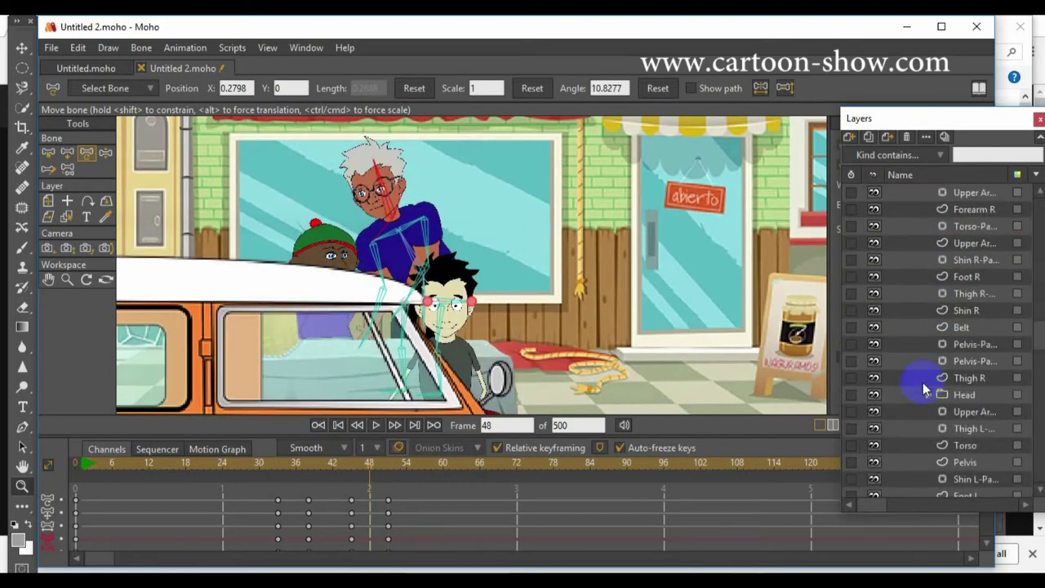
{"action": "left_click", "coordinate": [928, 394]}
{"action": "right_click", "coordinate": [940, 412]}
{"action": "left_click", "coordinate": [953, 429]}
{"action": "right_click", "coordinate": [952, 413]}
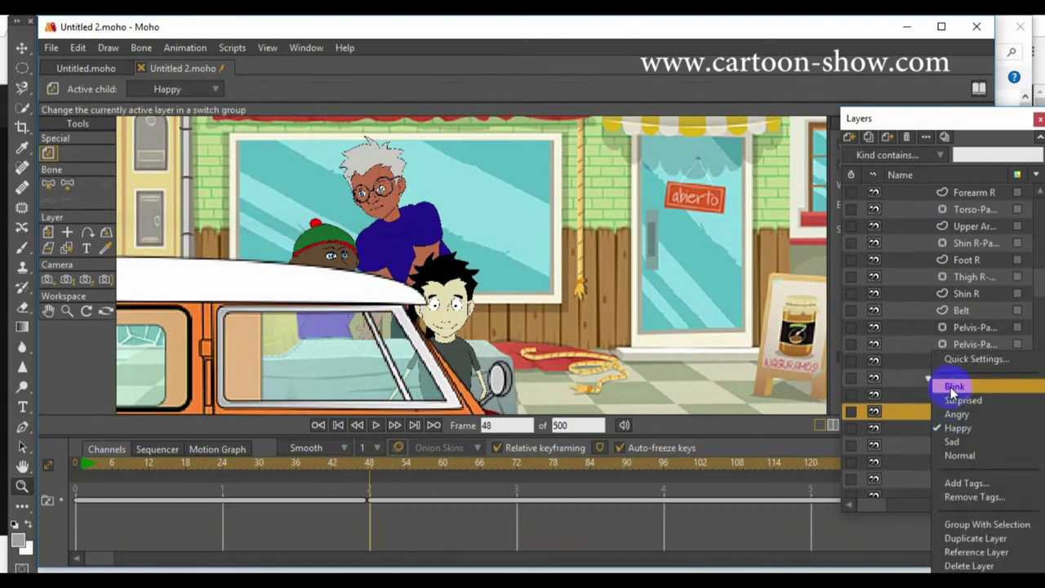
{"action": "left_click", "coordinate": [953, 387]}
{"action": "right_click", "coordinate": [953, 444]}
{"action": "left_click", "coordinate": [953, 387]}
- Switch both of the father's eyes to Happy at frame 53
{"action": "left_click_drag", "start_coordinate": [374, 467], "coordinate": [400, 467]}
{"action": "right_click", "coordinate": [952, 414]}
{"action": "left_click", "coordinate": [954, 427]}
{"action": "right_click", "coordinate": [952, 445]}
{"action": "left_click", "coordinate": [954, 428]}
- Return to the father's bone layer and repose his torso and head at frame 58
{"action": "scroll", "coordinate": [933, 256], "scroll_direction": "up", "scroll_amount": 3}
{"action": "left_click", "coordinate": [938, 244]}
{"action": "left_click_drag", "start_coordinate": [400, 468], "coordinate": [430, 499]}
{"action": "left_click_drag", "start_coordinate": [410, 252], "coordinate": [420, 255]}
{"action": "left_click_drag", "start_coordinate": [422, 170], "coordinate": [401, 169]}
- Key the father's Mouth switch layer to rest at frame 35, L at frame 38 and rest at frame 41
{"action": "left_click_drag", "start_coordinate": [256, 468], "coordinate": [294, 510]}
{"action": "scroll", "coordinate": [959, 310], "scroll_direction": "down", "scroll_amount": 6}
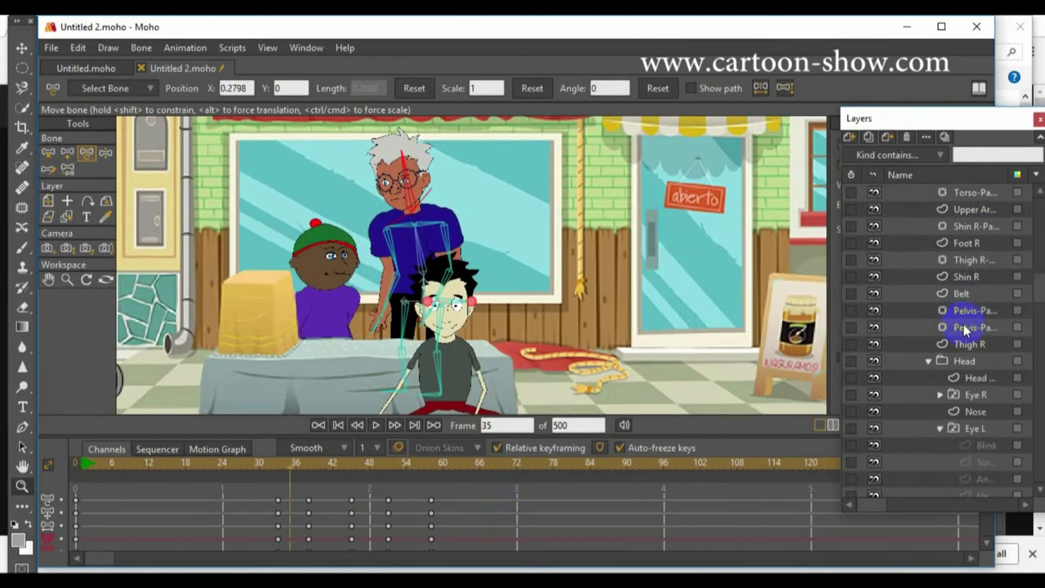
{"action": "left_click", "coordinate": [959, 411]}
{"action": "left_click", "coordinate": [755, 277]}
{"action": "left_click_drag", "start_coordinate": [296, 466], "coordinate": [308, 467]}
{"action": "left_click_drag", "start_coordinate": [752, 277], "coordinate": [626, 277]}
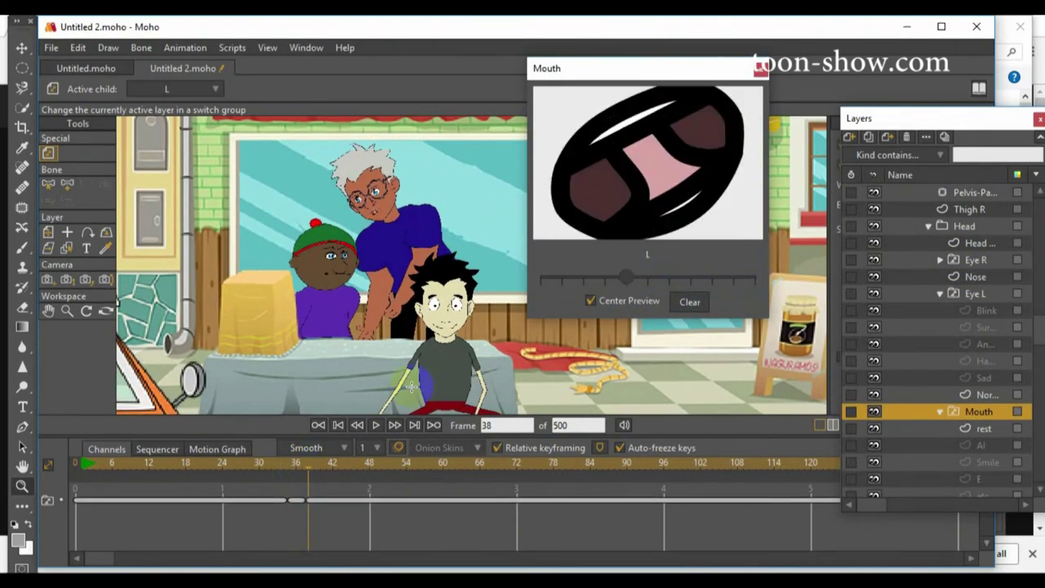
{"action": "left_click_drag", "start_coordinate": [339, 466], "coordinate": [327, 465]}
{"action": "left_click_drag", "start_coordinate": [626, 276], "coordinate": [751, 278]}
- Key changing mouth shapes for the father about every three frames from frame 44, ending on rest at frame 65
{"action": "left_click", "coordinate": [346, 466]}
{"action": "left_click", "coordinate": [363, 465]}
{"action": "left_click", "coordinate": [382, 466]}
{"action": "left_click", "coordinate": [400, 466]}
{"action": "left_click", "coordinate": [418, 463]}
{"action": "left_click", "coordinate": [437, 464]}
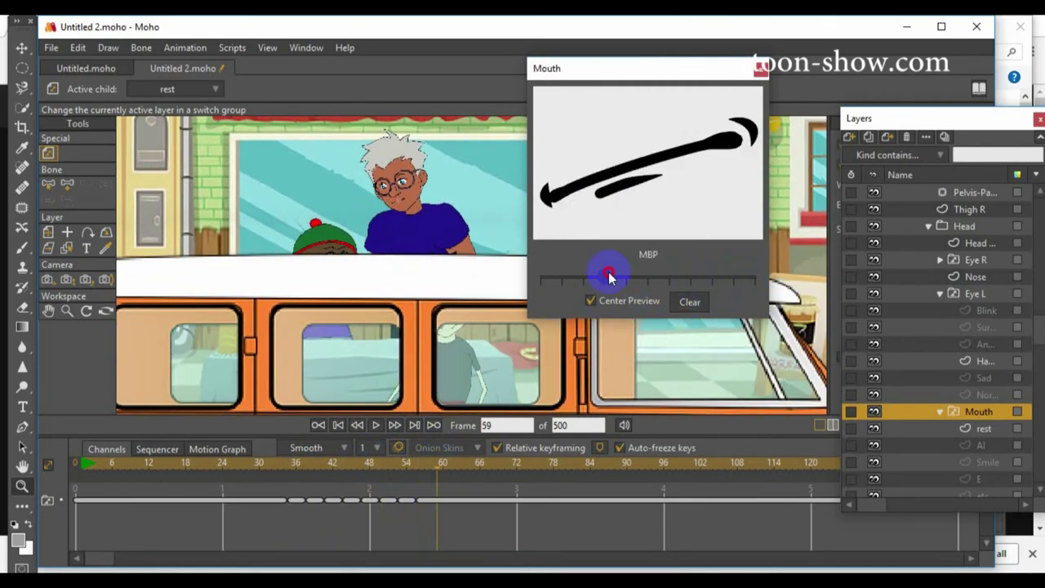
{"action": "left_click", "coordinate": [458, 463]}
{"action": "mouse_move", "coordinate": [608, 279]}
{"action": "left_mouse_down"}
{"action": "mouse_move", "coordinate": [739, 279]}
{"action": "mouse_move", "coordinate": [596, 278]}
{"action": "left_mouse_up"}
{"action": "left_click", "coordinate": [472, 463]}
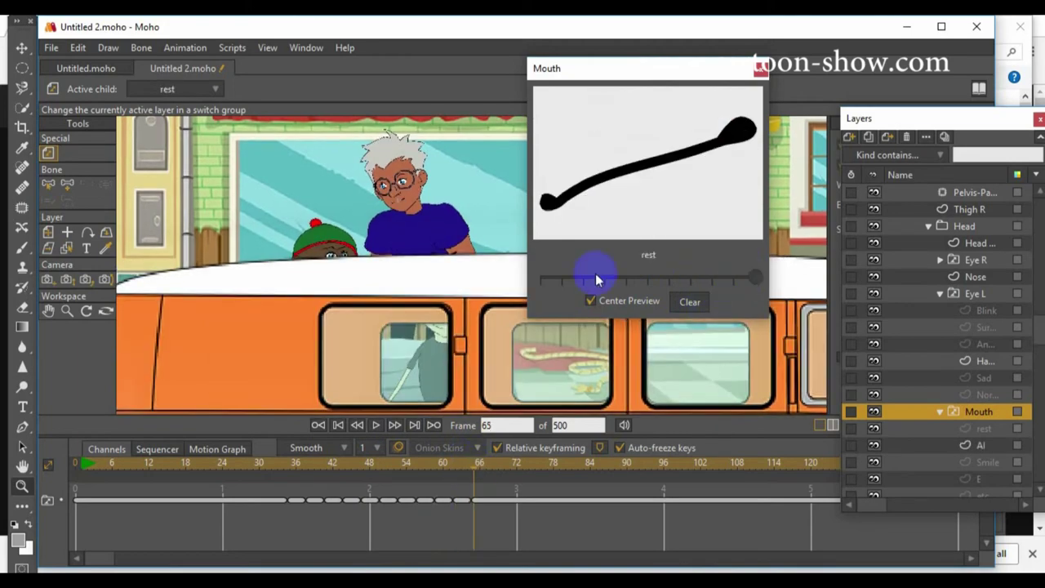
- Collapse the father layer, select man_1 and freeze its pose at frame 76
{"action": "left_click", "coordinate": [541, 463]}
{"action": "scroll", "coordinate": [934, 264], "scroll_direction": "up", "scroll_amount": 8}
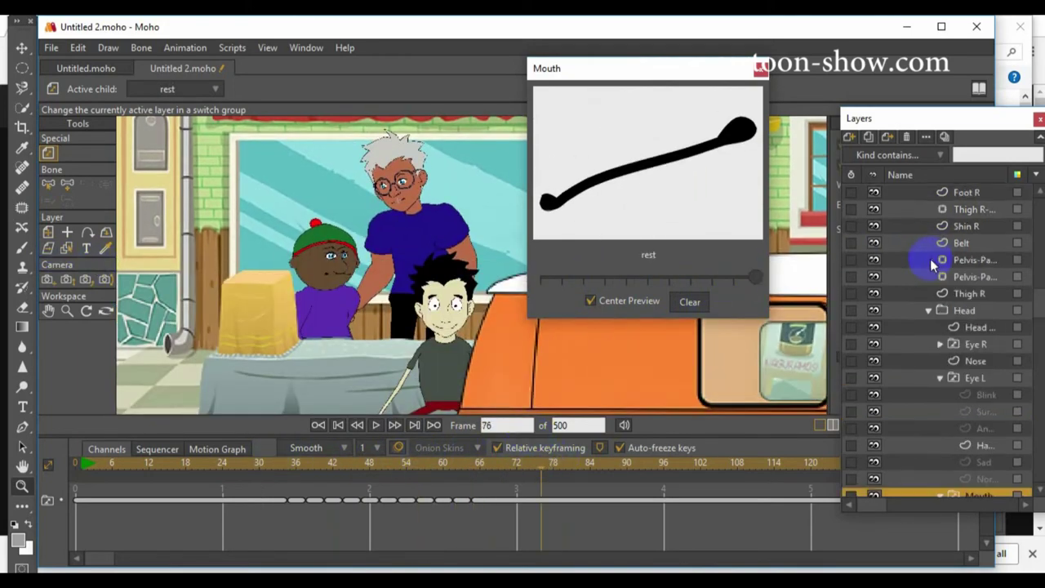
{"action": "left_click", "coordinate": [916, 344]}
{"action": "left_click", "coordinate": [940, 311]}
{"action": "left_click", "coordinate": [142, 48]}
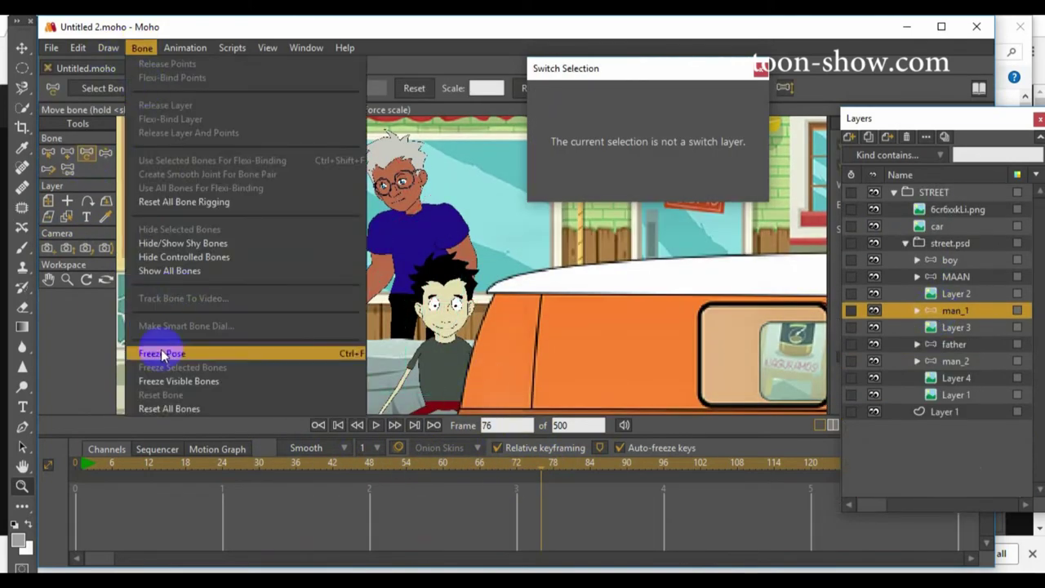
{"action": "left_click", "coordinate": [163, 353]}
- Tilt man_1's head and raise his forearm at frame 81, and freeze the pose at frame 87
{"action": "left_click", "coordinate": [573, 465]}
{"action": "left_click_drag", "start_coordinate": [327, 245], "coordinate": [313, 244]}
{"action": "left_click_drag", "start_coordinate": [354, 317], "coordinate": [375, 331]}
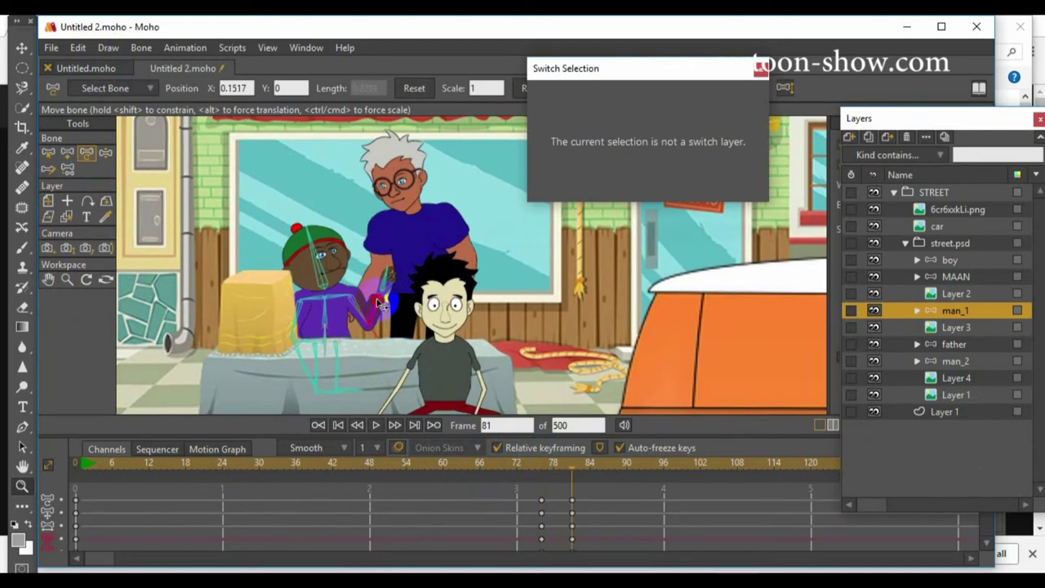
{"action": "left_click", "coordinate": [609, 463]}
{"action": "left_click", "coordinate": [140, 47]}
{"action": "left_click", "coordinate": [159, 352]}
- At frame 93, tilt man_1's head back and raise his other arm, and freeze the new pose
{"action": "left_click", "coordinate": [646, 464]}
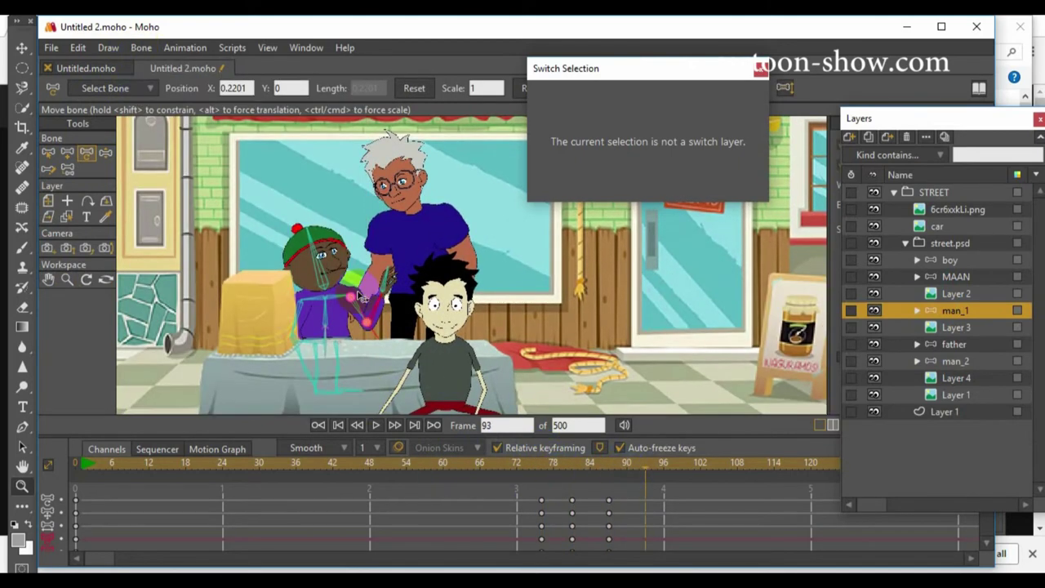
{"action": "left_click_drag", "start_coordinate": [314, 245], "coordinate": [327, 244]}
{"action": "left_click_drag", "start_coordinate": [298, 328], "coordinate": [381, 318]}
{"action": "left_click", "coordinate": [141, 48]}
{"action": "left_click", "coordinate": [159, 351]}
- Freeze man_1's pose at frame 107 and key new head and arm positions from frame 113 onward
{"action": "left_click", "coordinate": [700, 463]}
{"action": "left_click", "coordinate": [731, 463]}
{"action": "left_click", "coordinate": [141, 47]}
{"action": "left_click", "coordinate": [159, 351]}
{"action": "left_click", "coordinate": [767, 464]}
{"action": "left_click_drag", "start_coordinate": [305, 255], "coordinate": [310, 257]}
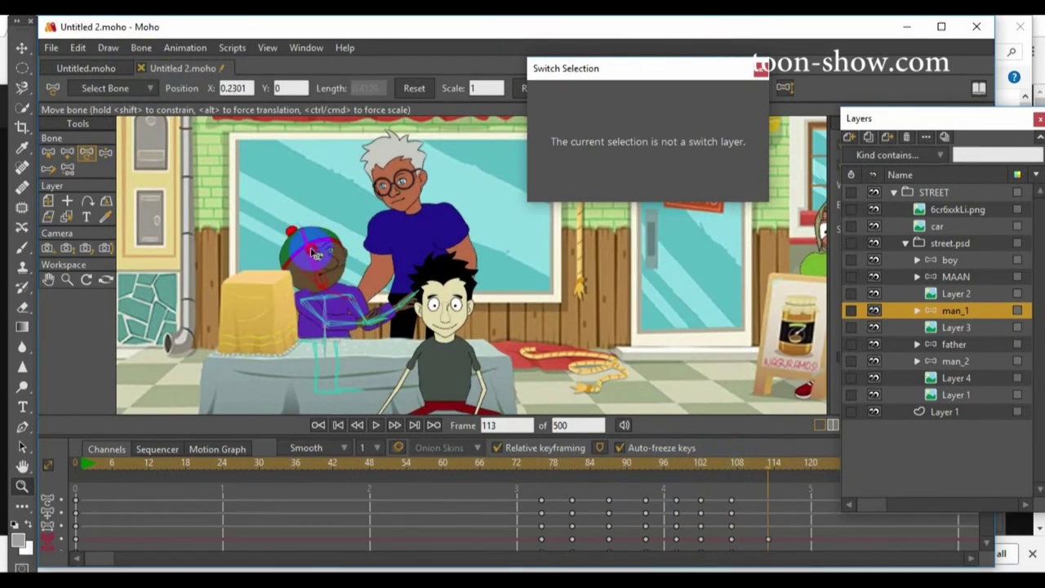
{"action": "left_click_drag", "start_coordinate": [363, 320], "coordinate": [352, 329]}
{"action": "left_click_drag", "start_coordinate": [317, 262], "coordinate": [327, 261]}
- Open man_1's Head group, select its Mouth switch layer and set the mouth to rest at frame 74
{"action": "left_click_drag", "start_coordinate": [445, 464], "coordinate": [531, 462]}
{"action": "left_click", "coordinate": [917, 310]}
{"action": "scroll", "coordinate": [952, 308], "scroll_direction": "down", "scroll_amount": 6}
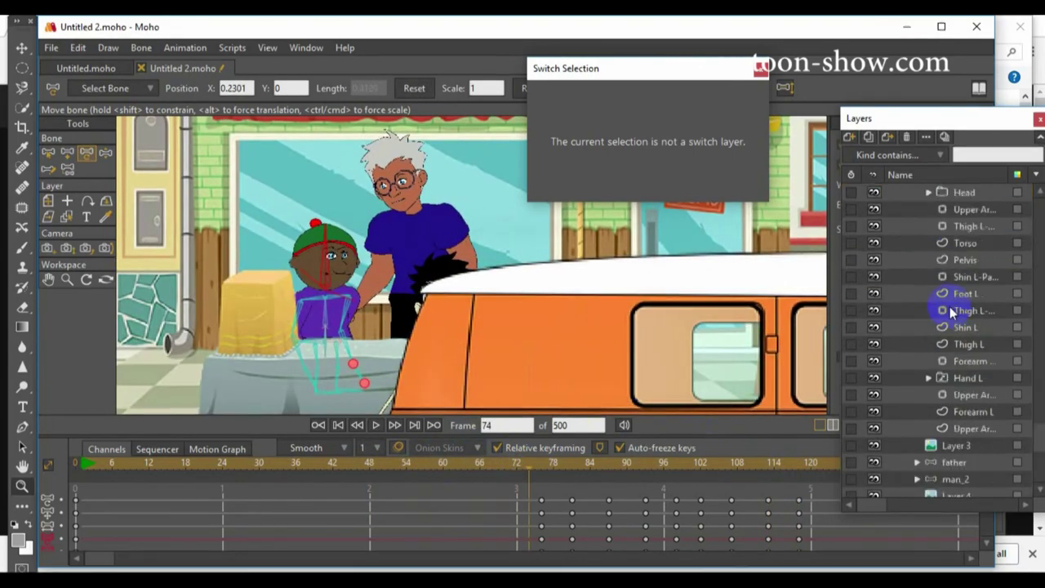
{"action": "scroll", "coordinate": [946, 326], "scroll_direction": "up", "scroll_amount": 1}
{"action": "left_click", "coordinate": [928, 243]}
{"action": "left_click", "coordinate": [931, 411]}
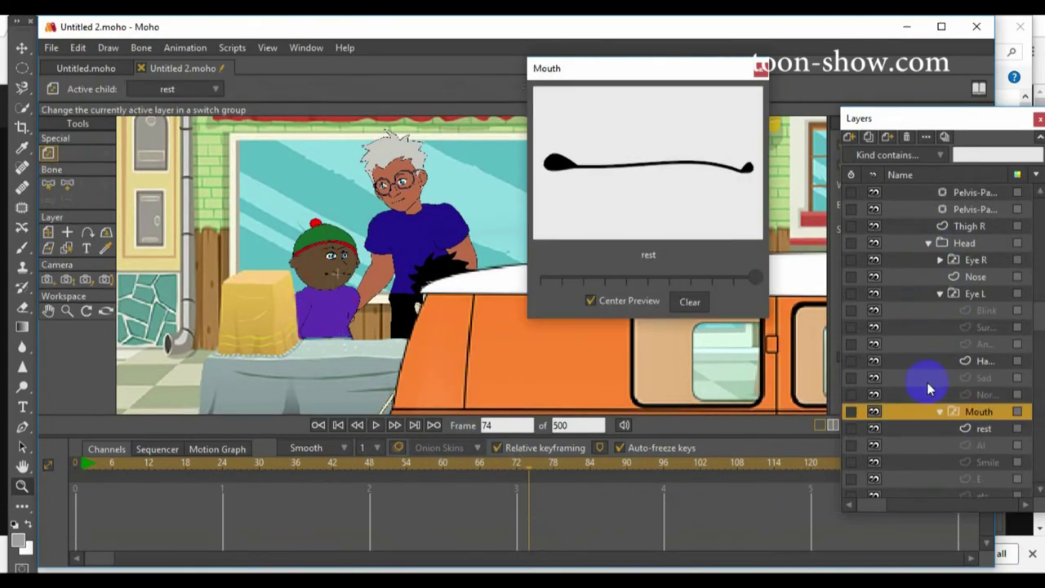
{"action": "left_click", "coordinate": [756, 276]}
- Key man_1's mouth alternating between AI and rest shapes between about frames 76 and 84
{"action": "left_click", "coordinate": [544, 468]}
{"action": "left_click", "coordinate": [735, 281]}
{"action": "left_click", "coordinate": [555, 465]}
{"action": "left_click", "coordinate": [756, 277]}
{"action": "left_click", "coordinate": [575, 466]}
{"action": "mouse_move", "coordinate": [756, 277]}
{"action": "left_mouse_down"}
{"action": "mouse_move", "coordinate": [630, 279]}
{"action": "mouse_move", "coordinate": [755, 278]}
{"action": "left_mouse_up"}
{"action": "left_click", "coordinate": [591, 467]}
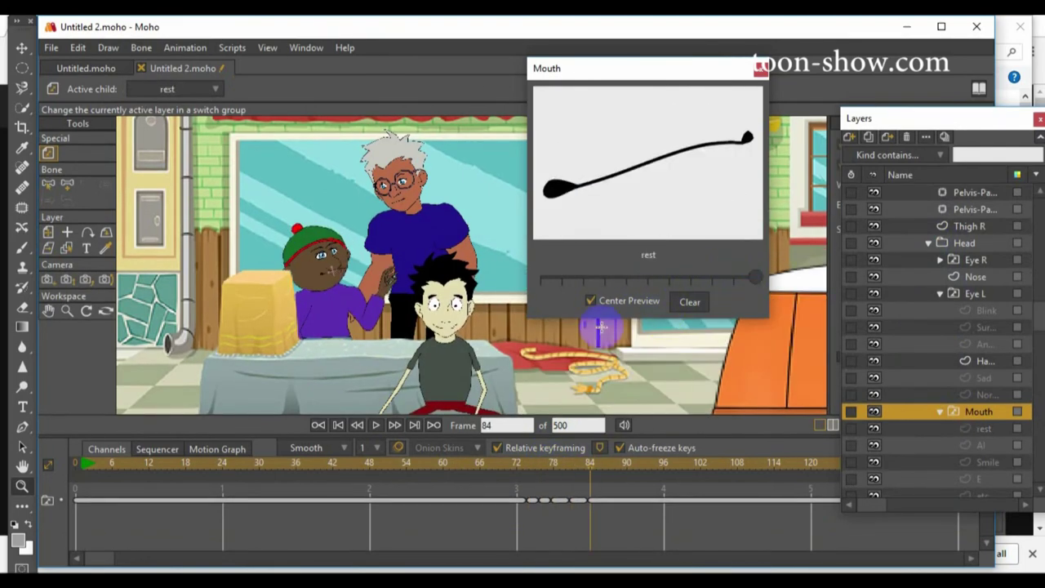
- Key man_1's mouth to U at frame 87, rest at frame 90, AI at frame 93 and rest at frame 96
{"action": "left_click", "coordinate": [609, 465]}
{"action": "left_click", "coordinate": [564, 280]}
{"action": "left_click", "coordinate": [628, 466]}
{"action": "left_click", "coordinate": [754, 282]}
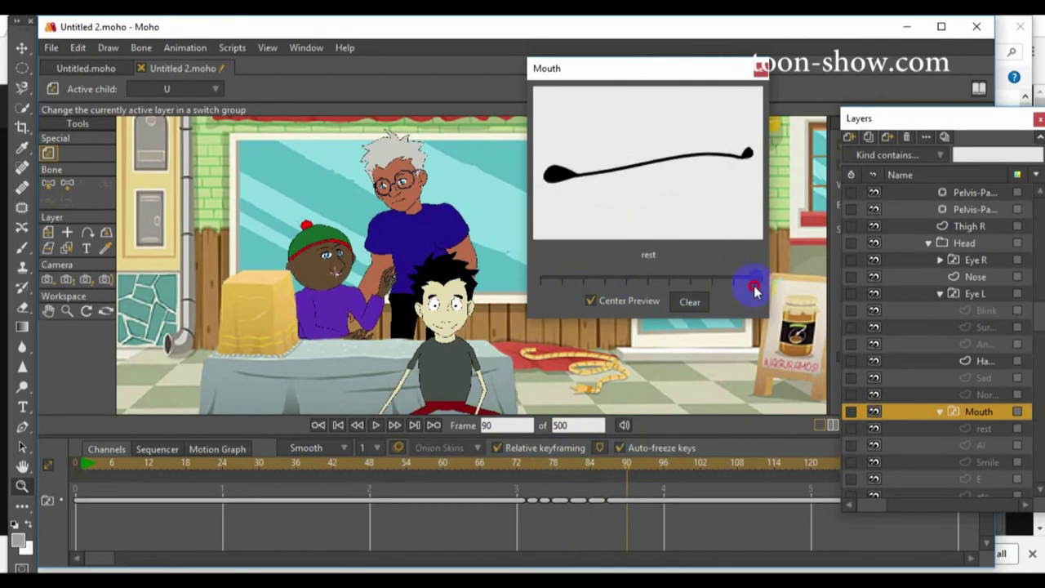
{"action": "left_click", "coordinate": [646, 466]}
{"action": "left_click", "coordinate": [735, 282]}
{"action": "left_click", "coordinate": [664, 464]}
{"action": "left_click", "coordinate": [756, 281]}
- Key man_1's mouth to AI at frame 99 and rest at frame 104
{"action": "left_click", "coordinate": [683, 466]}
{"action": "left_click", "coordinate": [713, 282]}
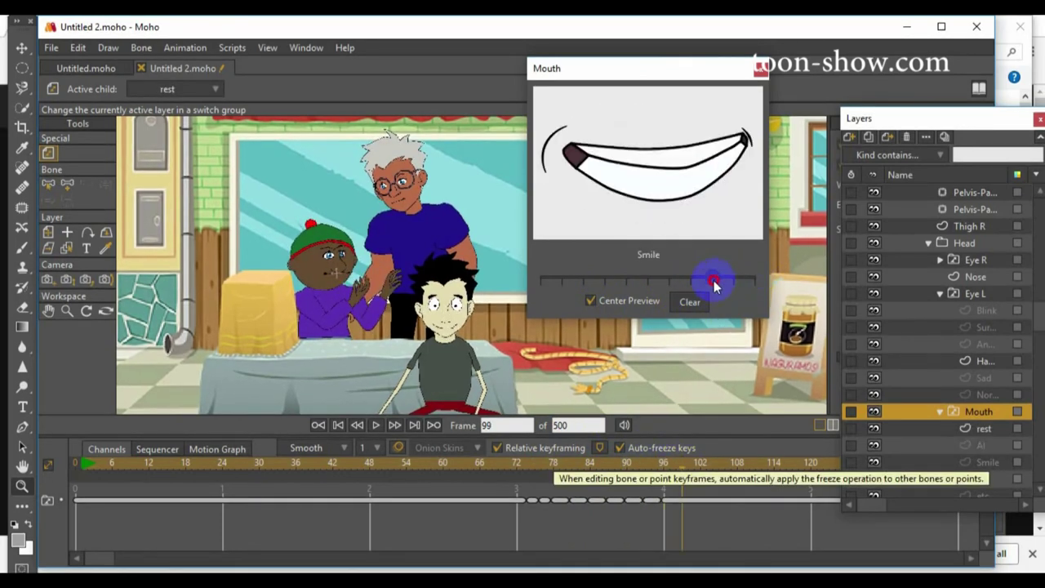
{"action": "left_click", "coordinate": [734, 280]}
{"action": "left_click", "coordinate": [711, 466]}
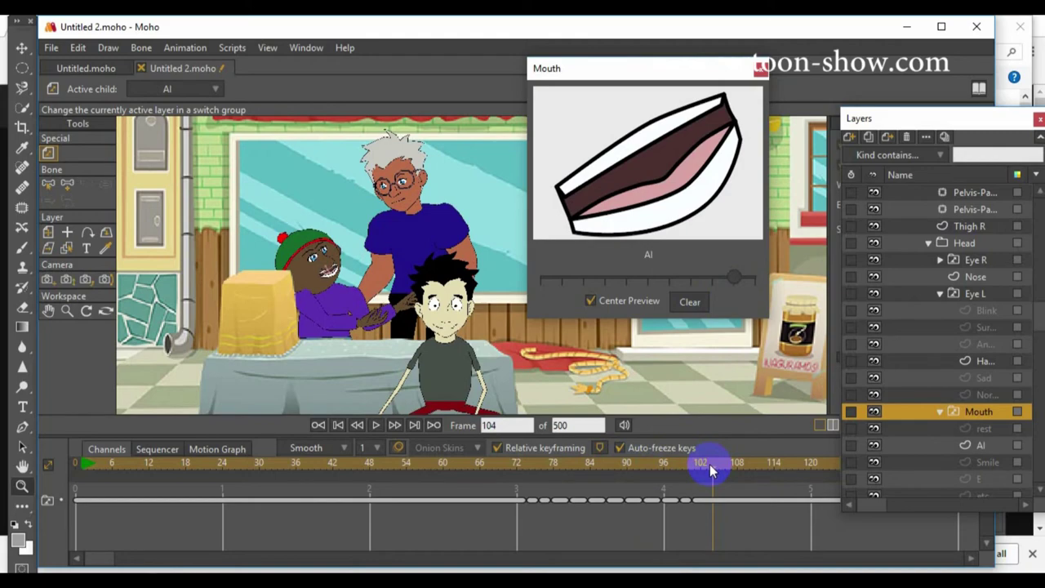
{"action": "left_click_drag", "start_coordinate": [741, 281], "coordinate": [756, 280]}
- Play back the animation to review man_1's gestures and mouth movement
{"action": "left_click", "coordinate": [519, 467]}
{"action": "left_click", "coordinate": [377, 425]}
{"action": "left_click", "coordinate": [376, 425]}
- Open MAAN's Head group and switch both eyes to Blink at frame 8
{"action": "left_click_drag", "start_coordinate": [622, 468], "coordinate": [3, 470]}
{"action": "scroll", "coordinate": [928, 260], "scroll_direction": "up", "scroll_amount": 5}
{"action": "left_click", "coordinate": [918, 277]}
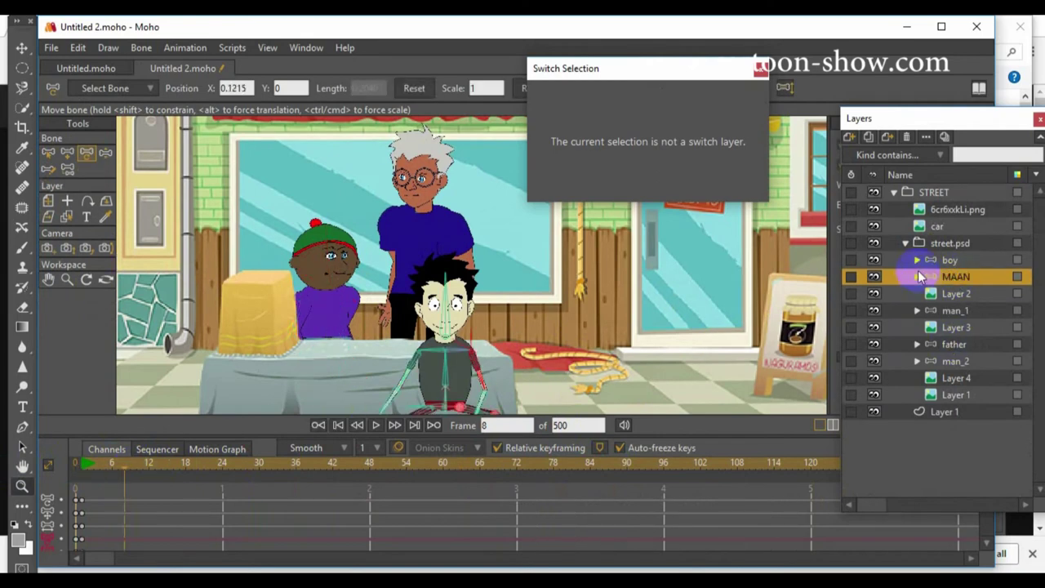
{"action": "left_click", "coordinate": [917, 276]}
{"action": "scroll", "coordinate": [920, 377], "scroll_direction": "down", "scroll_amount": 5}
{"action": "right_click", "coordinate": [958, 410]}
{"action": "left_click", "coordinate": [951, 374]}
{"action": "right_click", "coordinate": [956, 448]}
{"action": "left_click", "coordinate": [963, 374]}
- Switch MAAN's Eye L and Eye R to Up at frame 15
{"action": "scroll", "coordinate": [398, 367], "scroll_direction": "up", "scroll_amount": 3}
{"action": "scroll", "coordinate": [396, 368], "scroll_direction": "down", "scroll_amount": 1}
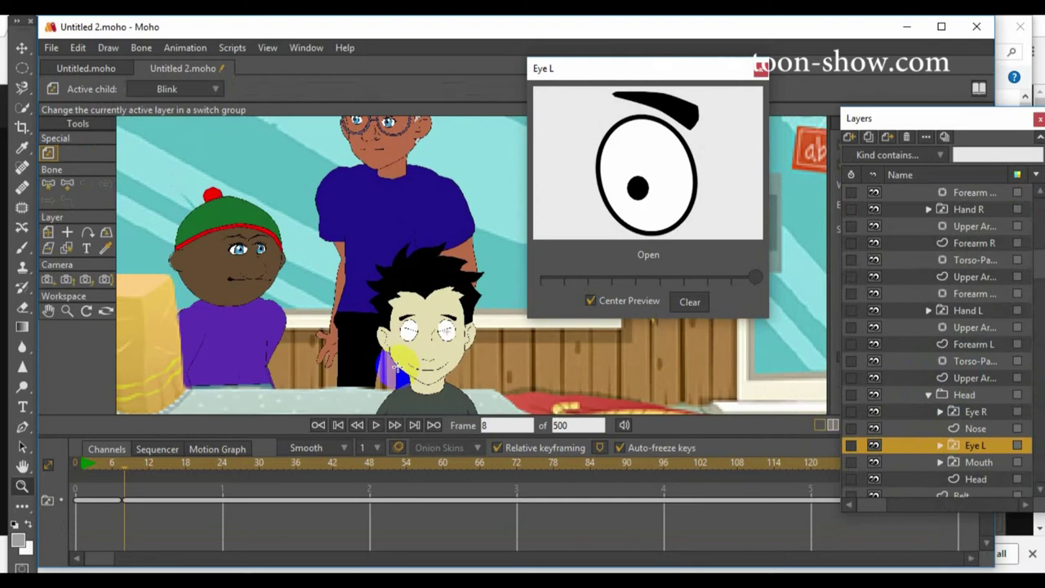
{"action": "left_click", "coordinate": [132, 467]}
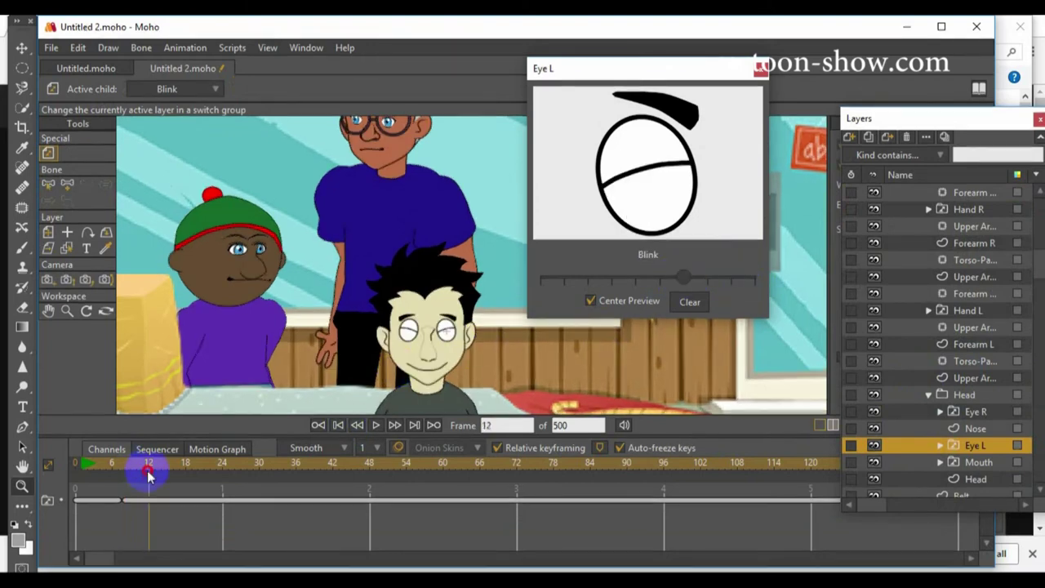
{"action": "left_click", "coordinate": [685, 280]}
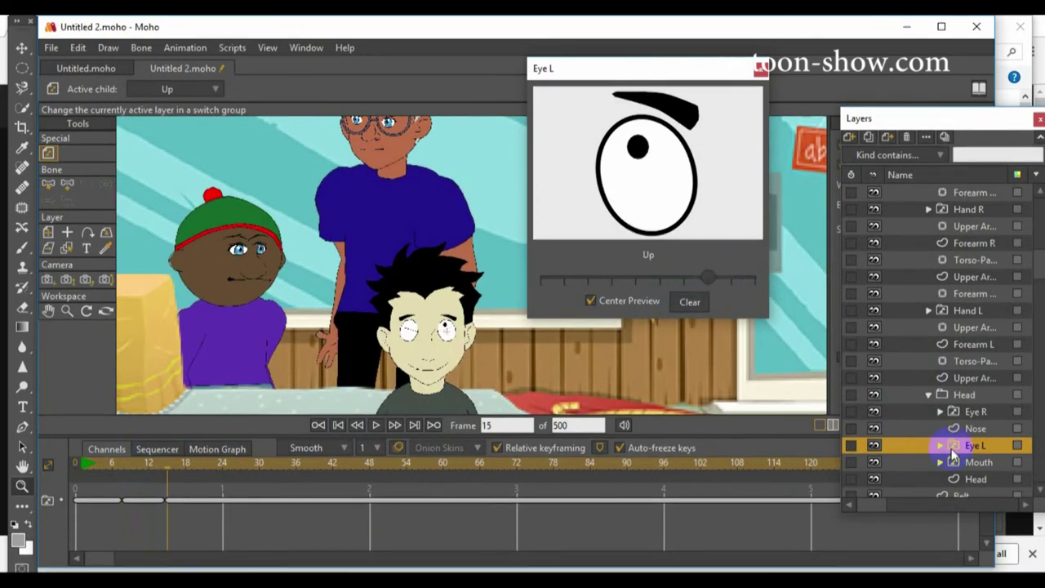
{"action": "left_click", "coordinate": [955, 413]}
{"action": "left_click_drag", "start_coordinate": [165, 476], "coordinate": [194, 490]}
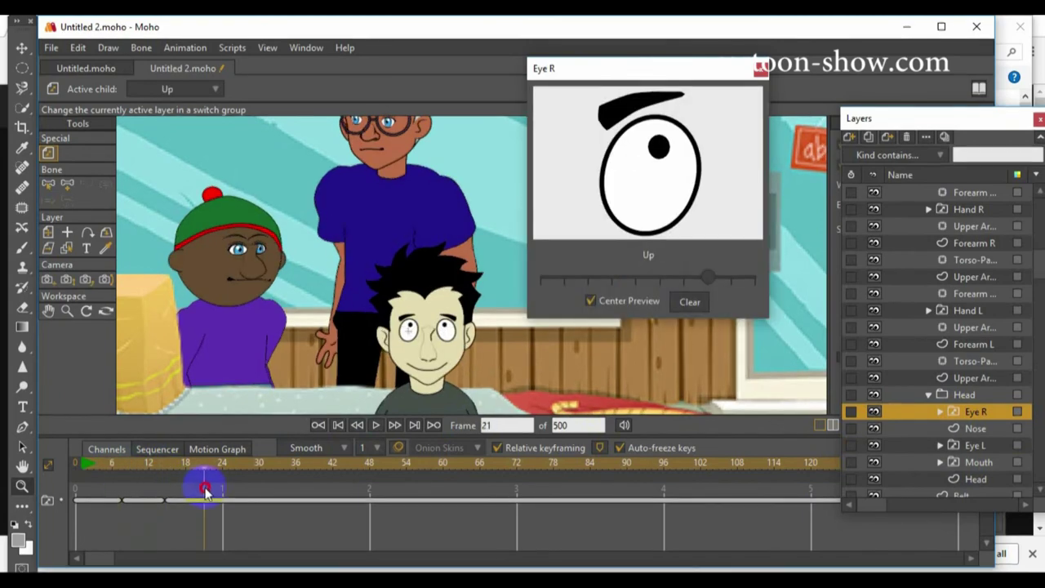
- Select MAAN's bone layer, freeze his pose at frame 23 and raise one hand toward his face at frame 28
{"action": "scroll", "coordinate": [923, 338], "scroll_direction": "up", "scroll_amount": 5}
{"action": "left_click", "coordinate": [955, 260]}
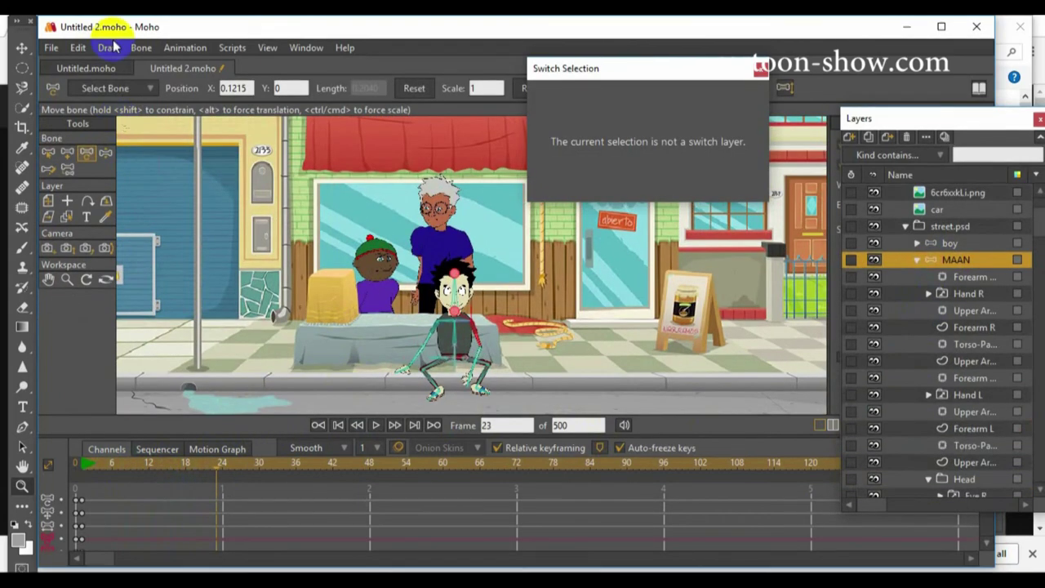
{"action": "left_click", "coordinate": [248, 464]}
{"action": "left_click_drag", "start_coordinate": [417, 353], "coordinate": [399, 315]}
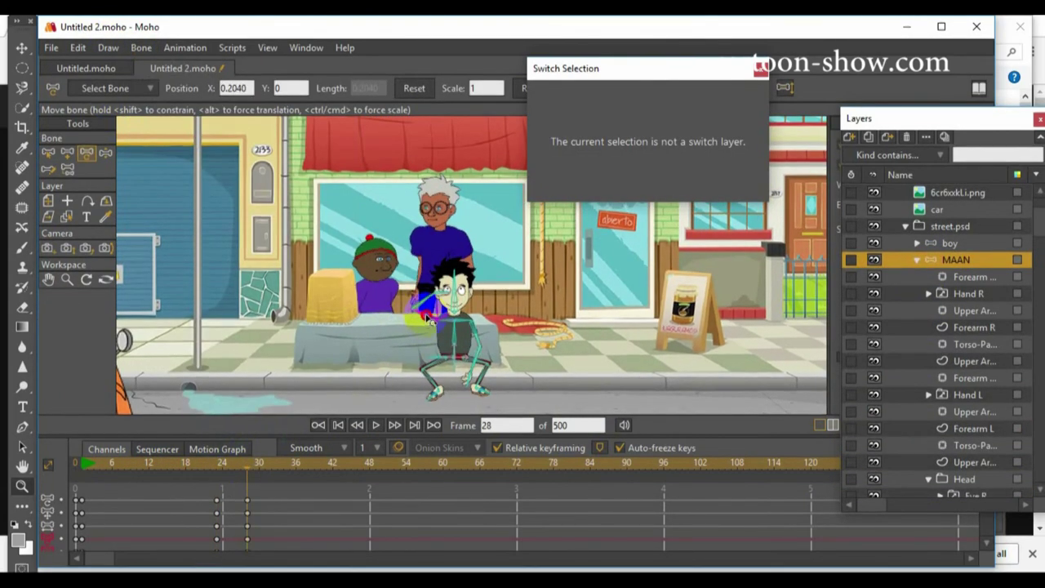
{"action": "left_click", "coordinate": [523, 346]}
- Switch MAAN's Hand R to the Pointing shape at frame 28
{"action": "right_click", "coordinate": [943, 400]}
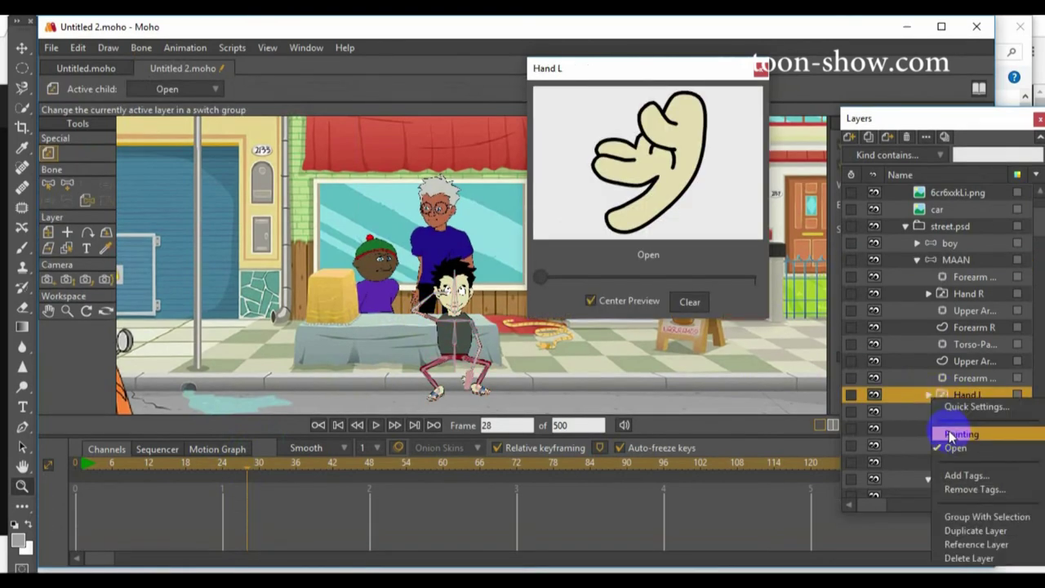
{"action": "left_click", "coordinate": [941, 447]}
{"action": "right_click", "coordinate": [943, 294]}
{"action": "left_click", "coordinate": [945, 343]}
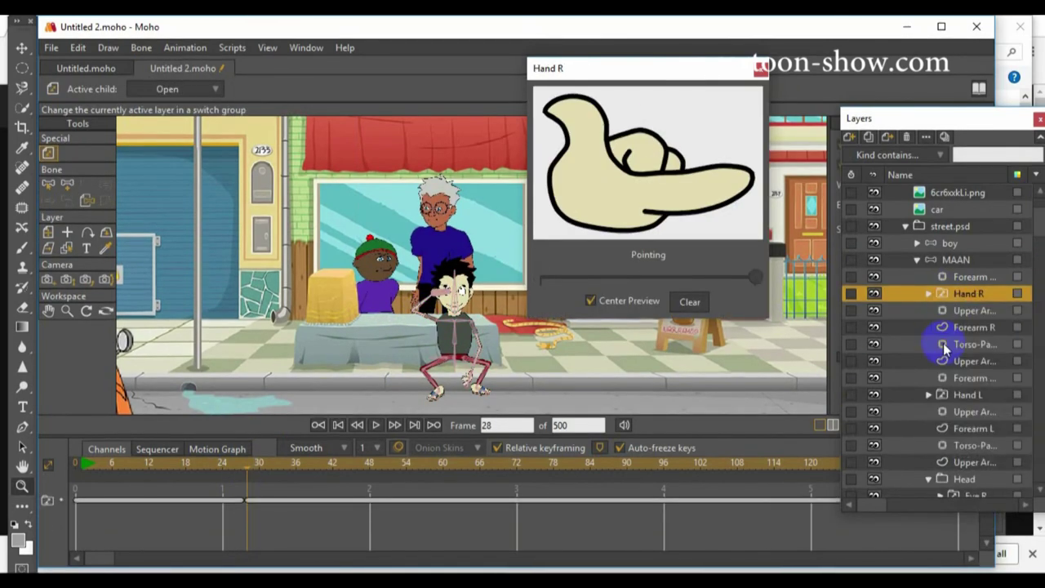
- Select MAAN's bone layer and lower his raised arm away from his face at frame 36
{"action": "left_click", "coordinate": [245, 470]}
{"action": "left_click", "coordinate": [952, 260]}
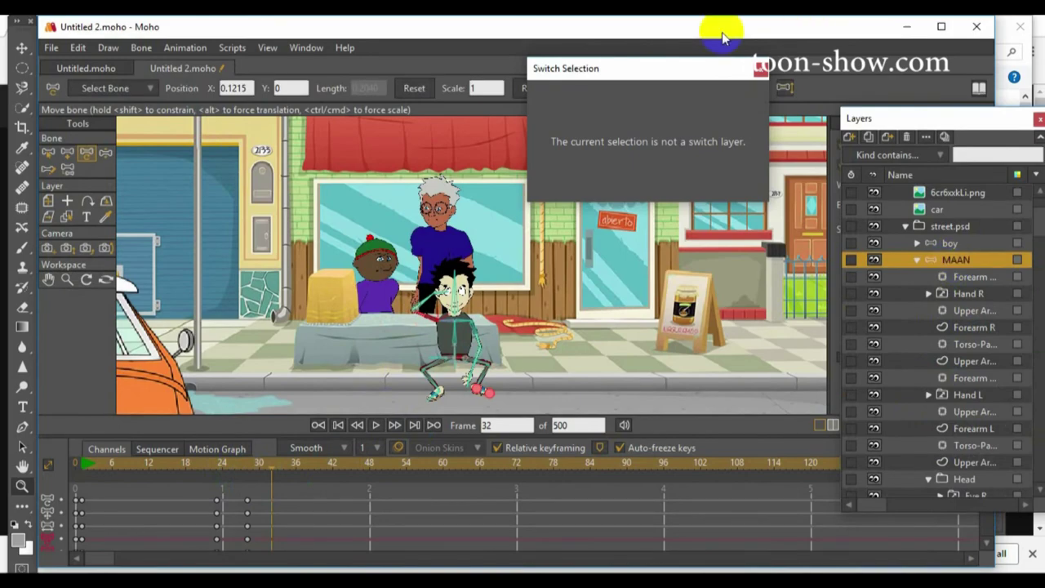
{"action": "left_click", "coordinate": [296, 463]}
{"action": "left_click_drag", "start_coordinate": [442, 315], "coordinate": [423, 324]}
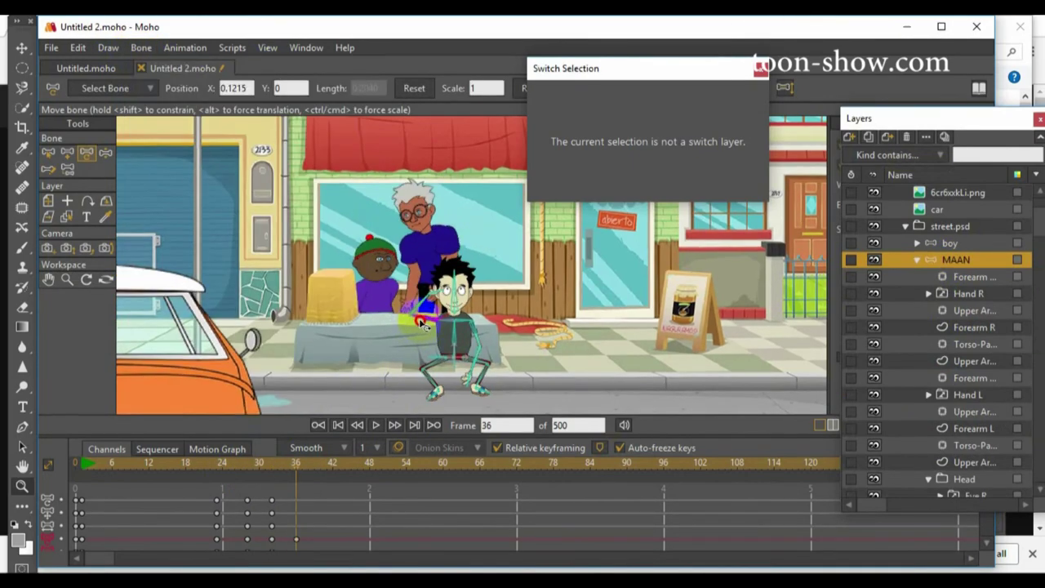
{"action": "left_click", "coordinate": [415, 374]}
- Retime MAAN's arm gesture keyframes to frames 33, 40 and 48 and play back the motion
{"action": "left_click_drag", "start_coordinate": [300, 464], "coordinate": [370, 501]}
{"action": "left_click", "coordinate": [208, 465]}
{"action": "key", "text": "space"}
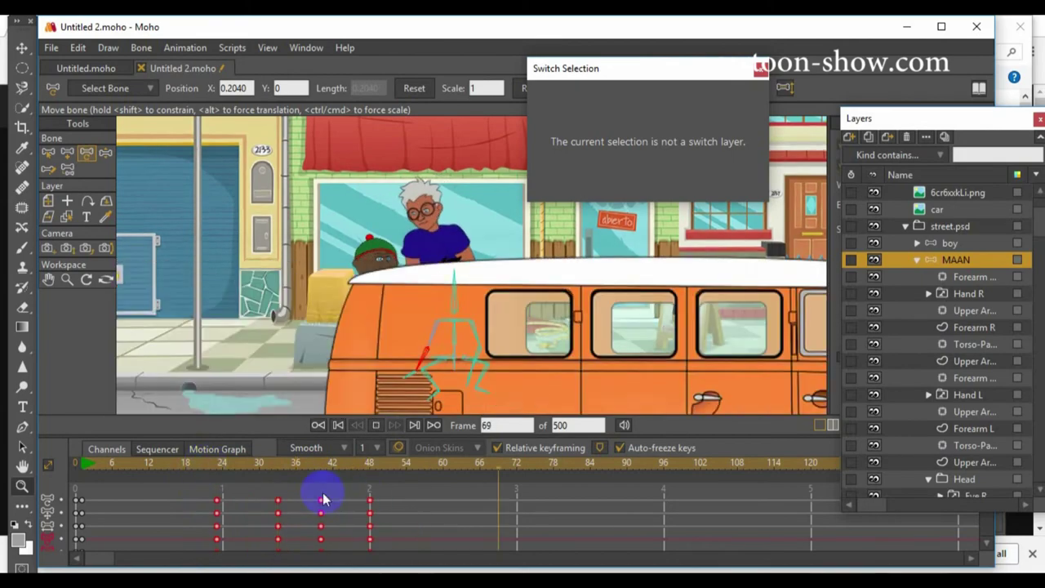
{"action": "key", "text": "space"}
- Freeze MAAN's pose at frame 75 and lower his head slightly at frame 80
{"action": "left_click", "coordinate": [142, 48]}
{"action": "left_click", "coordinate": [188, 229]}
{"action": "left_click", "coordinate": [567, 464]}
{"action": "left_click_drag", "start_coordinate": [455, 275], "coordinate": [455, 281]}
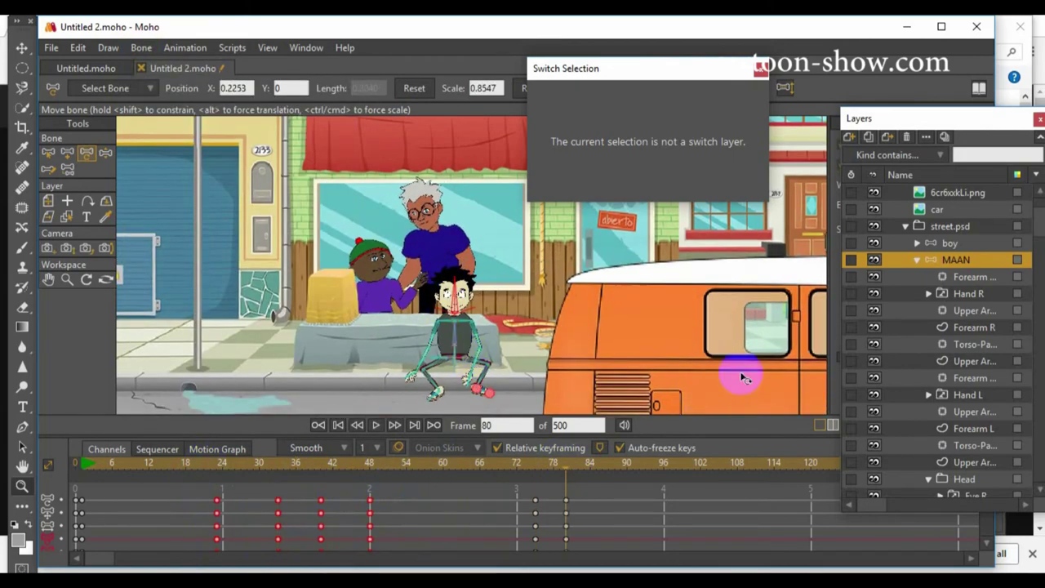
- Switch MAAN's Eye R and Eye L to Angry at frame 80
{"action": "scroll", "coordinate": [953, 400], "scroll_direction": "down", "scroll_amount": 2}
{"action": "left_click", "coordinate": [954, 413]}
{"action": "left_click_drag", "start_coordinate": [708, 280], "coordinate": [609, 280]}
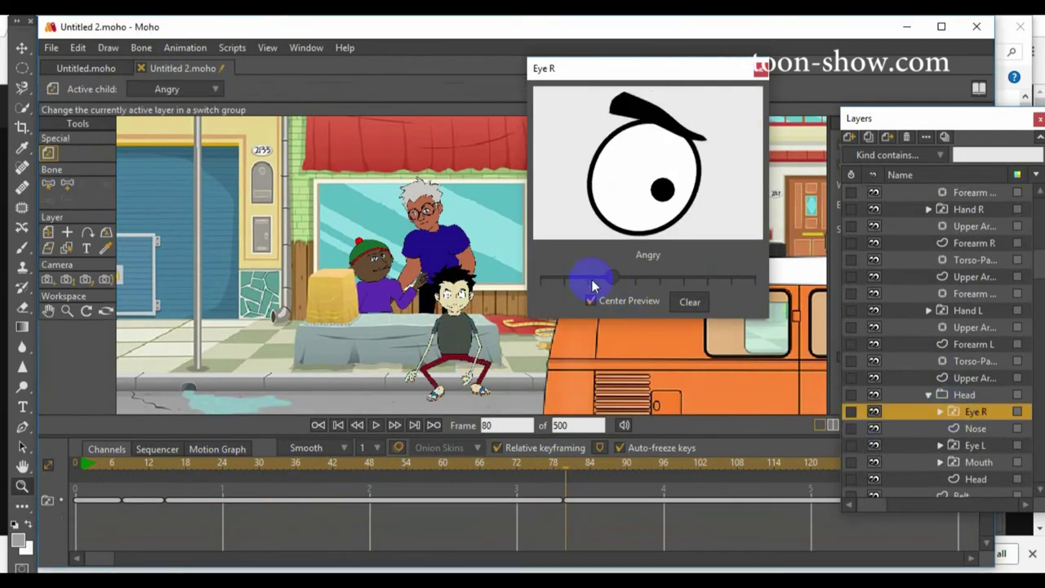
{"action": "left_click", "coordinate": [948, 447]}
- At frame 90, move MAAN's Eye L off Angry and switch his Eye R to Open
{"action": "left_click", "coordinate": [626, 472]}
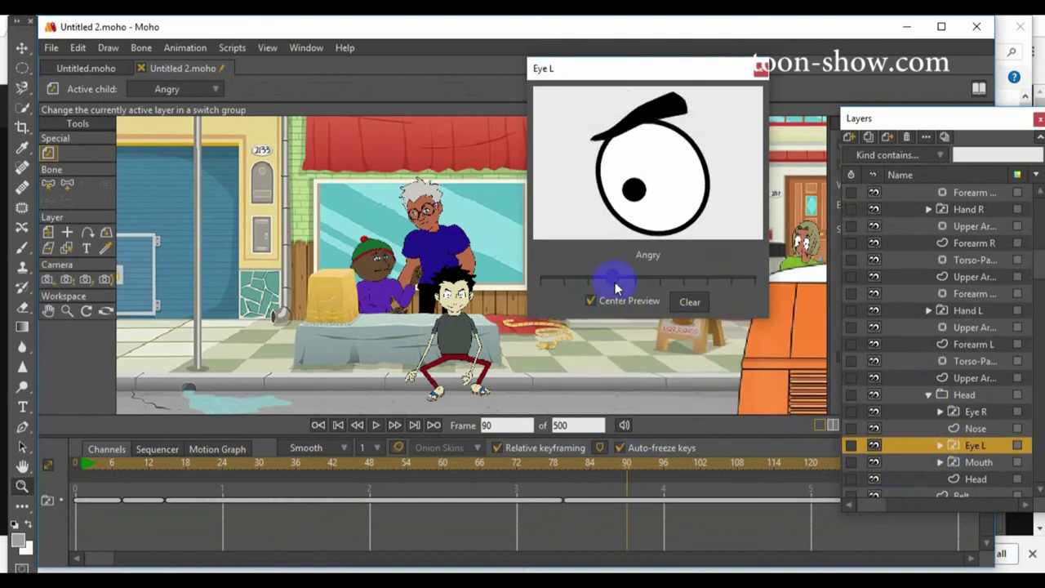
{"action": "left_click_drag", "start_coordinate": [611, 280], "coordinate": [707, 284]}
{"action": "left_click", "coordinate": [954, 413]}
{"action": "left_click", "coordinate": [756, 281]}
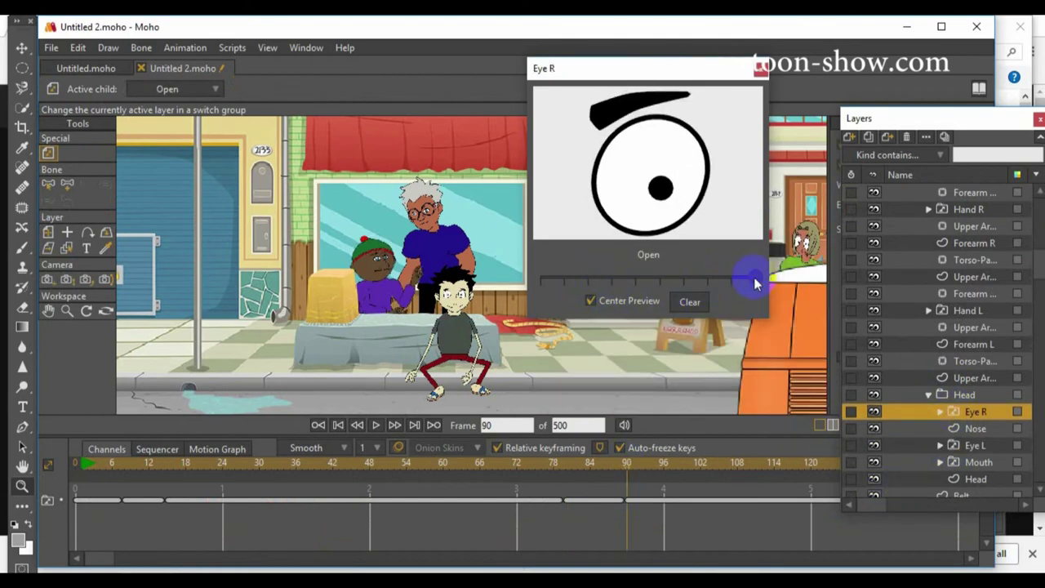
- Select MAAN's bone layer, freeze his pose at frame 85 and bend one arm across his torso around frame 90
{"action": "scroll", "coordinate": [947, 282], "scroll_direction": "up", "scroll_amount": 2}
{"action": "left_click", "coordinate": [945, 245]}
{"action": "left_click_drag", "start_coordinate": [533, 476], "coordinate": [599, 503]}
{"action": "left_click", "coordinate": [141, 49]}
{"action": "left_click", "coordinate": [188, 134]}
{"action": "left_click", "coordinate": [623, 468]}
{"action": "left_click", "coordinate": [454, 336]}
{"action": "mouse_move", "coordinate": [456, 338]}
{"action": "left_mouse_down"}
{"action": "mouse_move", "coordinate": [490, 339]}
{"action": "mouse_move", "coordinate": [463, 353]}
{"action": "left_mouse_up"}
- Freeze MAAN's pose at frames 94 and 105 and reposition his leg at frame 99
{"action": "left_click", "coordinate": [646, 468]}
{"action": "left_click", "coordinate": [140, 49]}
{"action": "left_click", "coordinate": [188, 135]}
{"action": "left_click", "coordinate": [685, 466]}
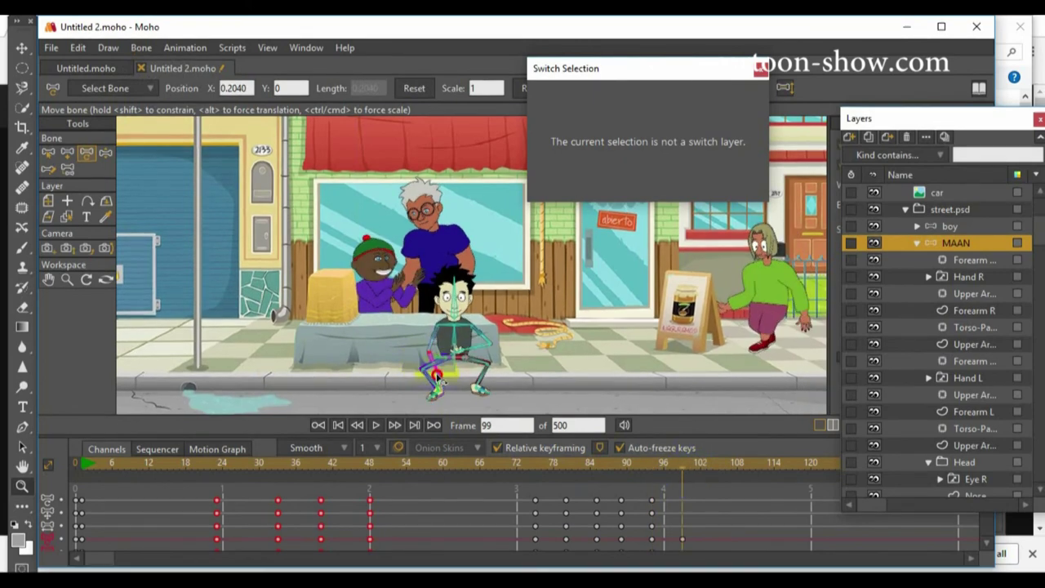
{"action": "left_click", "coordinate": [720, 467]}
{"action": "left_click", "coordinate": [141, 48]}
{"action": "left_click", "coordinate": [167, 352]}
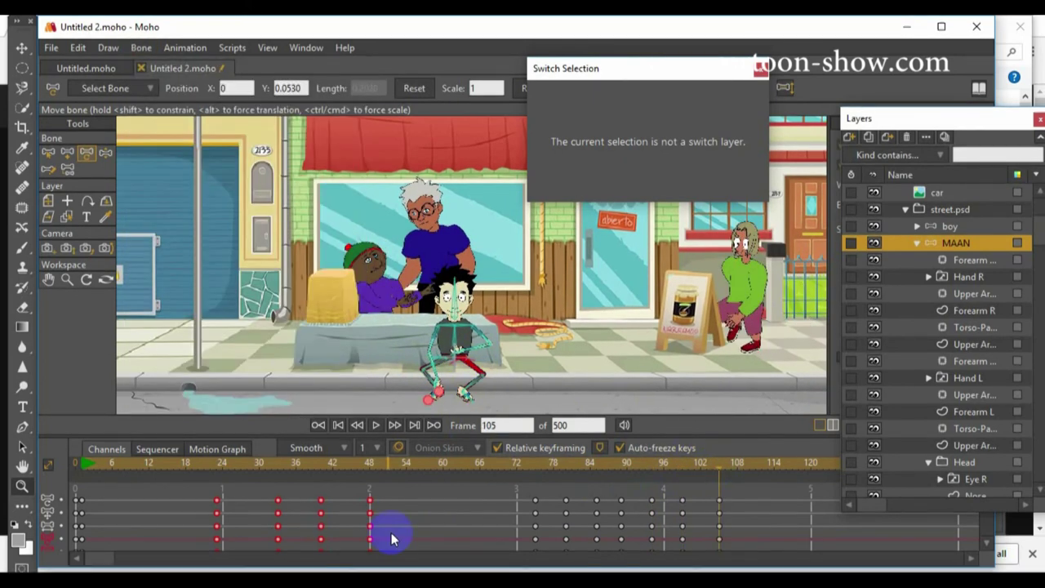
- Copy MAAN's pose keyframes that start at frame 75 and paste them at frame 192
{"action": "left_click_drag", "start_coordinate": [99, 558], "coordinate": [159, 558]}
{"action": "left_click_drag", "start_coordinate": [139, 494], "coordinate": [385, 565]}
{"action": "left_click", "coordinate": [77, 48]}
{"action": "left_click", "coordinate": [88, 121]}
{"action": "left_click_drag", "start_coordinate": [159, 558], "coordinate": [193, 560]}
{"action": "left_click", "coordinate": [658, 467]}
{"action": "left_click", "coordinate": [79, 49]}
{"action": "left_click", "coordinate": [128, 136]}
- Copy MAAN's pose keyframe at frame 192 to frame 113 and play back the animation
{"action": "left_click", "coordinate": [81, 49]}
{"action": "left_click", "coordinate": [94, 122]}
{"action": "left_click", "coordinate": [174, 466]}
{"action": "left_click", "coordinate": [79, 48]}
{"action": "left_click", "coordinate": [90, 134]}
{"action": "key", "text": "space"}
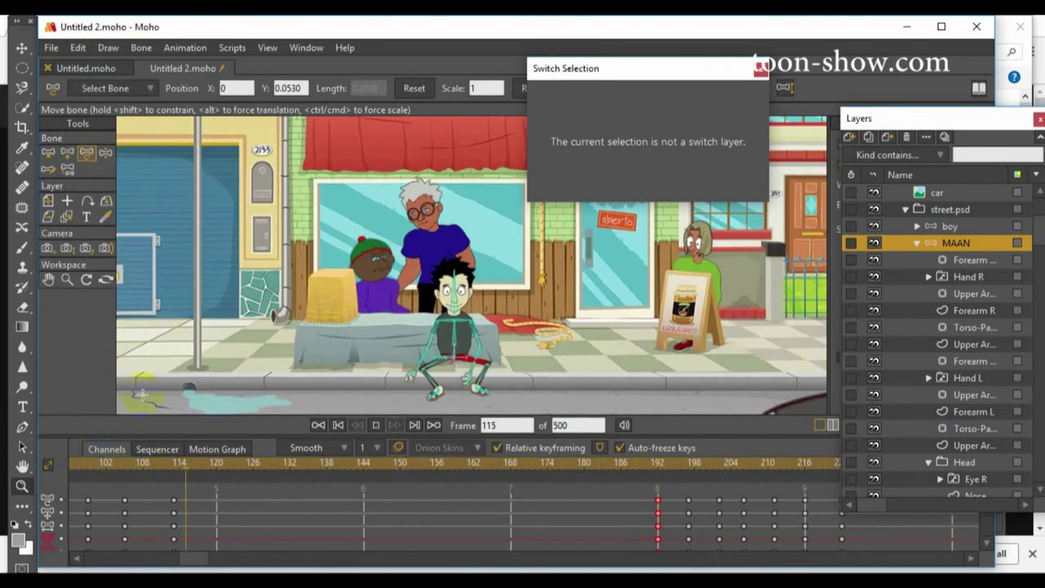
{"action": "key", "text": "space"}
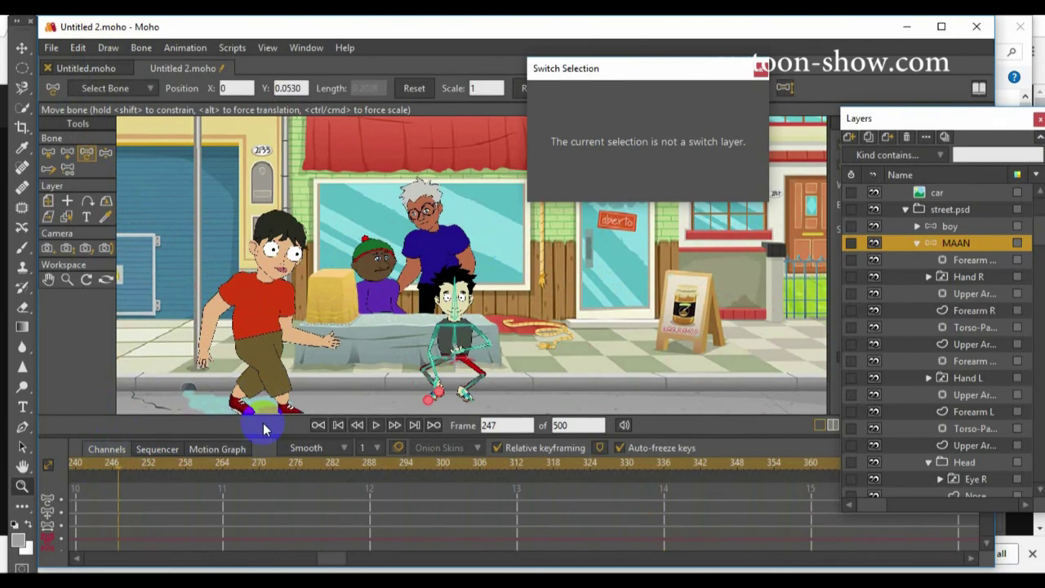
- Freeze MAAN's pose at frame 259 and lean his upper body toward the passing boy at frame 264
{"action": "left_click", "coordinate": [192, 466]}
{"action": "left_click", "coordinate": [141, 49]}
{"action": "left_click", "coordinate": [180, 355]}
{"action": "left_click", "coordinate": [223, 467]}
{"action": "left_click_drag", "start_coordinate": [471, 349], "coordinate": [437, 352]}
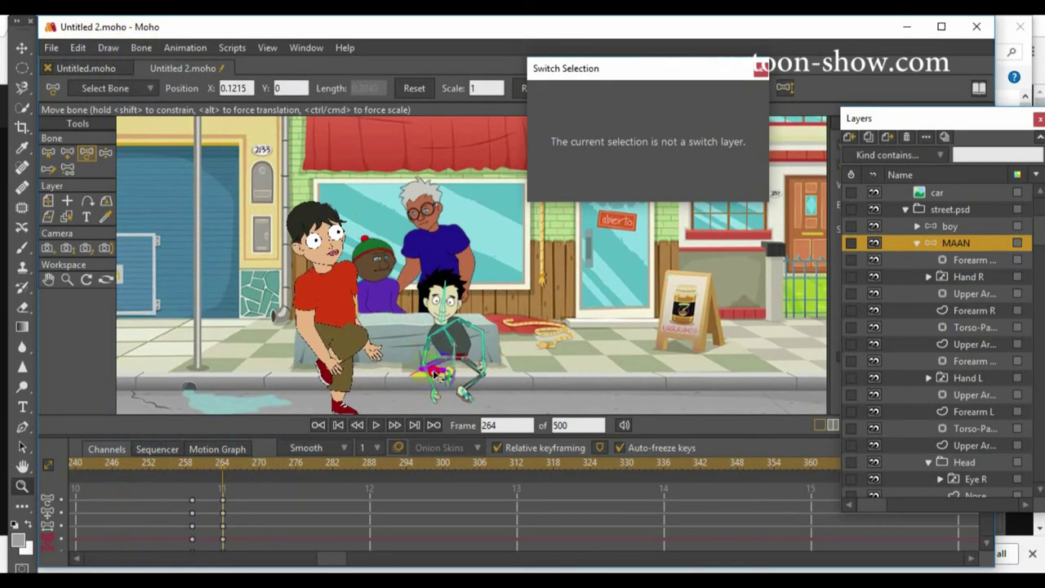
{"action": "left_click_drag", "start_coordinate": [443, 329], "coordinate": [444, 334]}
- Freeze MAAN's pose at frame 270 and raise one arm at frame 277
{"action": "mouse_move", "coordinate": [242, 467]}
{"action": "left_mouse_down"}
{"action": "mouse_move", "coordinate": [240, 479]}
{"action": "mouse_move", "coordinate": [259, 473]}
{"action": "left_mouse_up"}
{"action": "left_click", "coordinate": [141, 48]}
{"action": "left_click", "coordinate": [178, 355]}
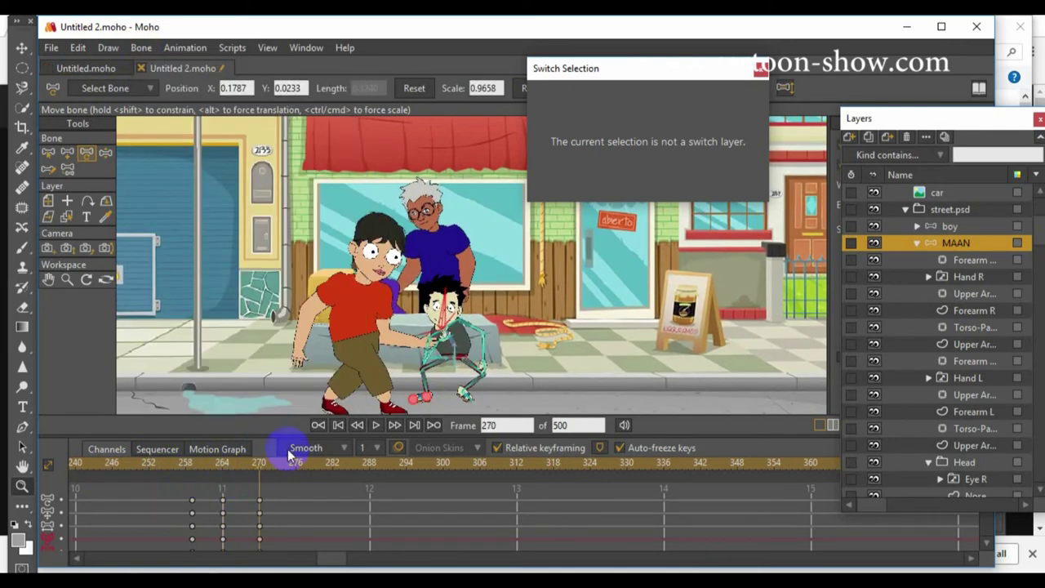
{"action": "left_click", "coordinate": [304, 486]}
{"action": "left_click_drag", "start_coordinate": [477, 329], "coordinate": [468, 305]}
- Freeze MAAN's pose at frame 284 and adjust his arm and upper body at frames 299 and 304
{"action": "left_click", "coordinate": [347, 480]}
{"action": "left_click", "coordinate": [142, 48]}
{"action": "left_click", "coordinate": [178, 353]}
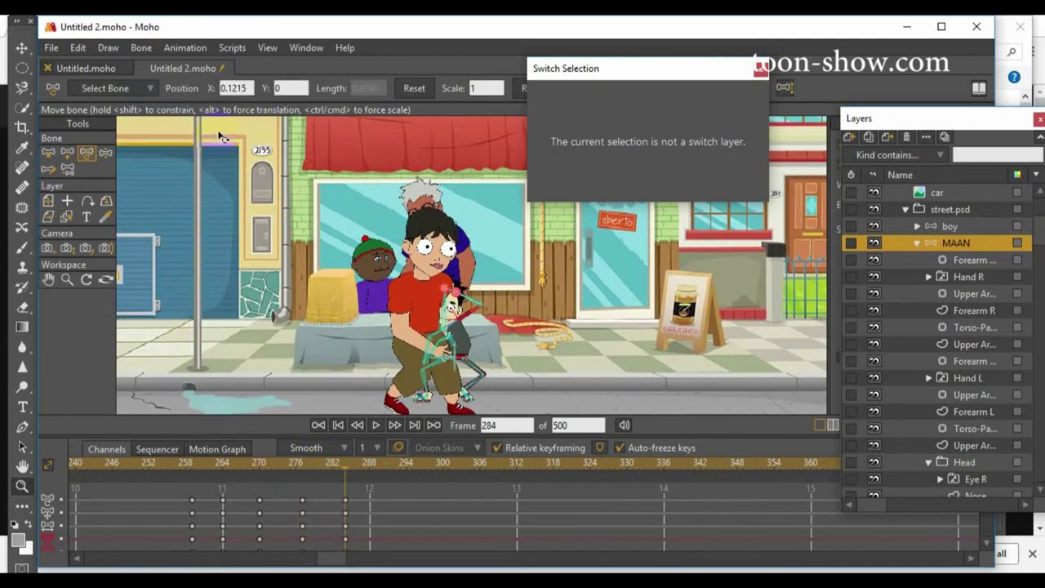
{"action": "left_click", "coordinate": [142, 47]}
{"action": "left_click", "coordinate": [171, 353]}
{"action": "left_click_drag", "start_coordinate": [388, 467], "coordinate": [438, 468]}
{"action": "left_click_drag", "start_coordinate": [480, 311], "coordinate": [477, 324]}
{"action": "left_click_drag", "start_coordinate": [439, 469], "coordinate": [468, 469]}
{"action": "left_click_drag", "start_coordinate": [477, 324], "coordinate": [421, 310]}
- Switch MAAN's Eye L and Eye R to Right at frame 304 and try Sad on Eye R
{"action": "scroll", "coordinate": [373, 357], "scroll_direction": "up", "scroll_amount": 5}
{"action": "scroll", "coordinate": [373, 362], "scroll_direction": "down", "scroll_amount": 4}
{"action": "scroll", "coordinate": [939, 416], "scroll_direction": "down", "scroll_amount": 2}
{"action": "left_click", "coordinate": [954, 428]}
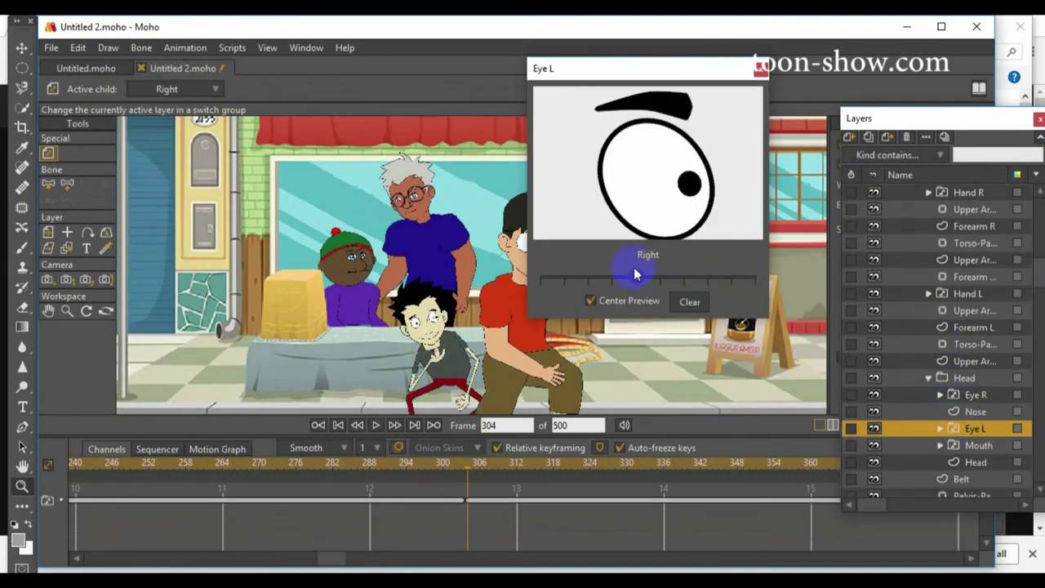
{"action": "left_click", "coordinate": [950, 396]}
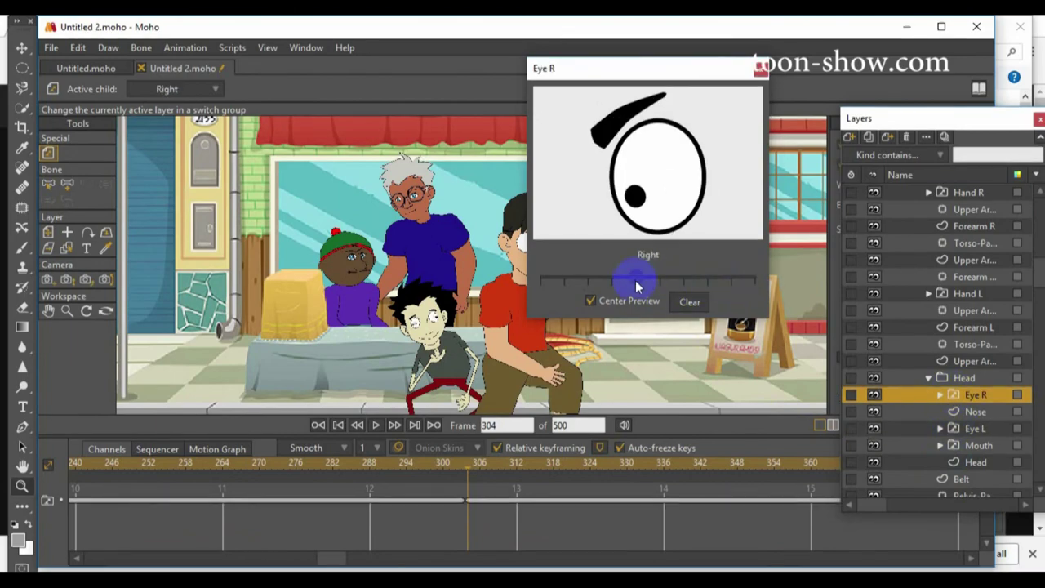
{"action": "left_click", "coordinate": [375, 324]}
{"action": "left_click_drag", "start_coordinate": [659, 279], "coordinate": [590, 275]}
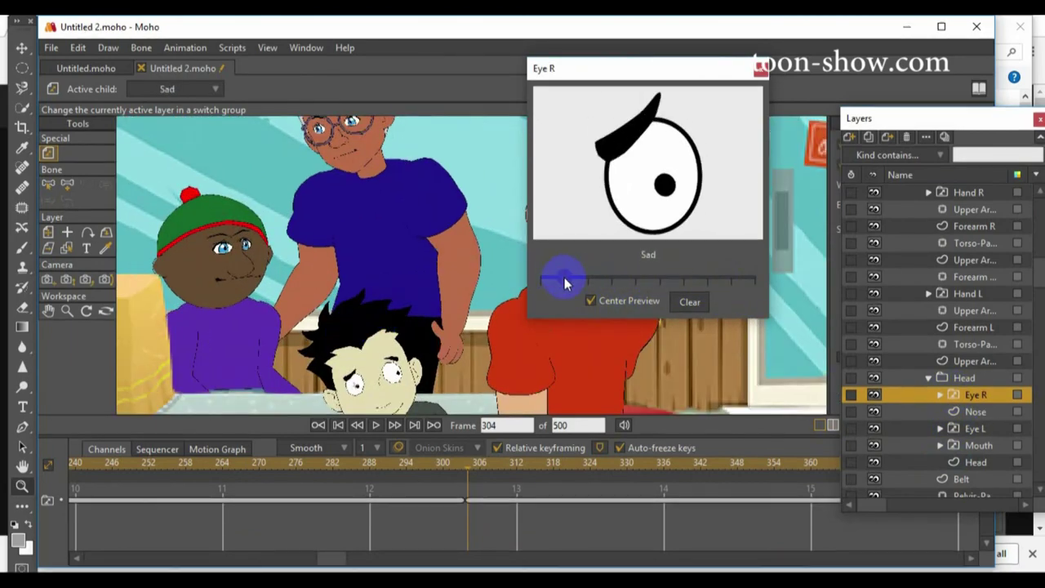
- Switch MAAN's Eye L to Left at frame 330 and his Eye R to Left at frame 355
{"action": "left_click_drag", "start_coordinate": [514, 472], "coordinate": [626, 466]}
{"action": "left_click", "coordinate": [960, 430]}
{"action": "left_click_drag", "start_coordinate": [636, 278], "coordinate": [646, 280]}
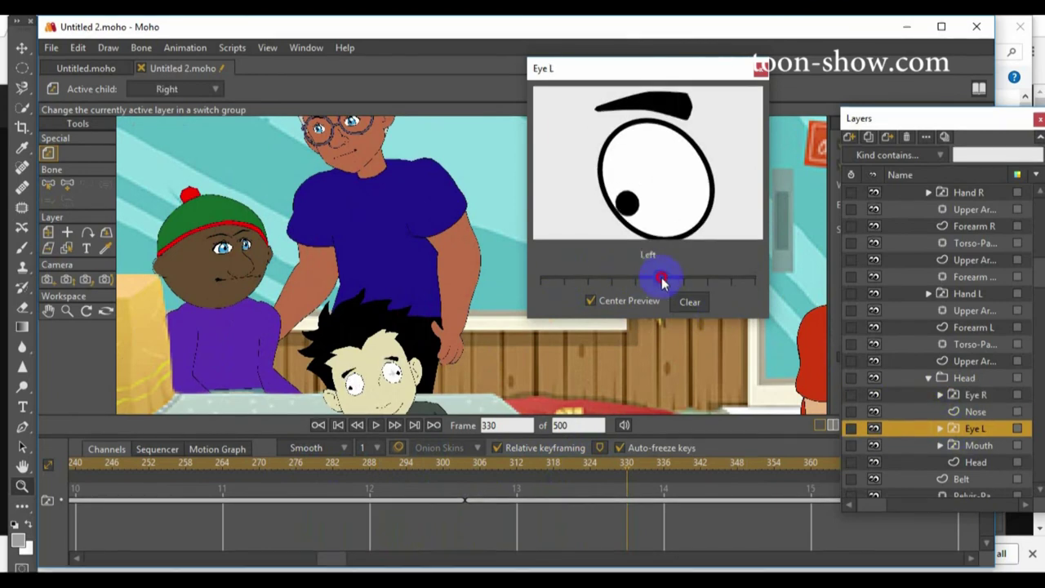
{"action": "left_click_drag", "start_coordinate": [622, 467], "coordinate": [780, 464]}
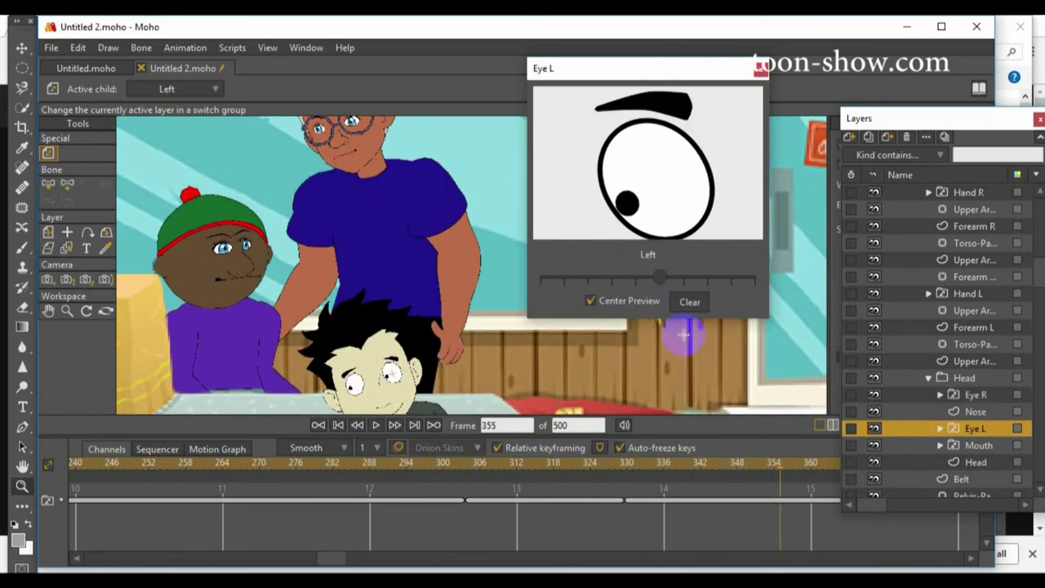
{"action": "left_click", "coordinate": [956, 398]}
{"action": "left_click", "coordinate": [668, 278]}
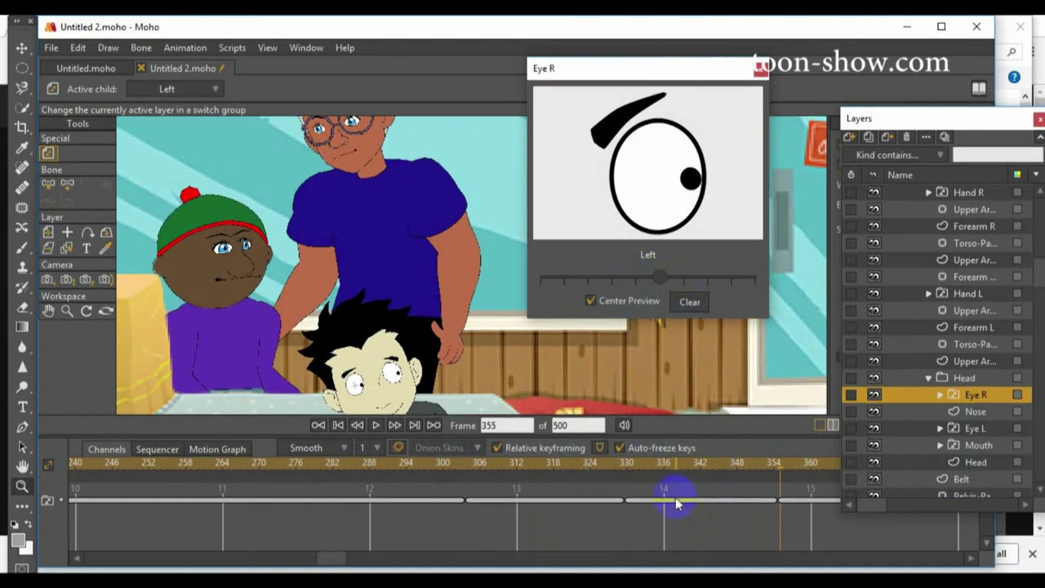
- Switch MAAN's Eye R and Eye L to Fear at frame 382
{"action": "left_click_drag", "start_coordinate": [676, 503], "coordinate": [494, 491]}
{"action": "left_click_drag", "start_coordinate": [648, 281], "coordinate": [599, 279]}
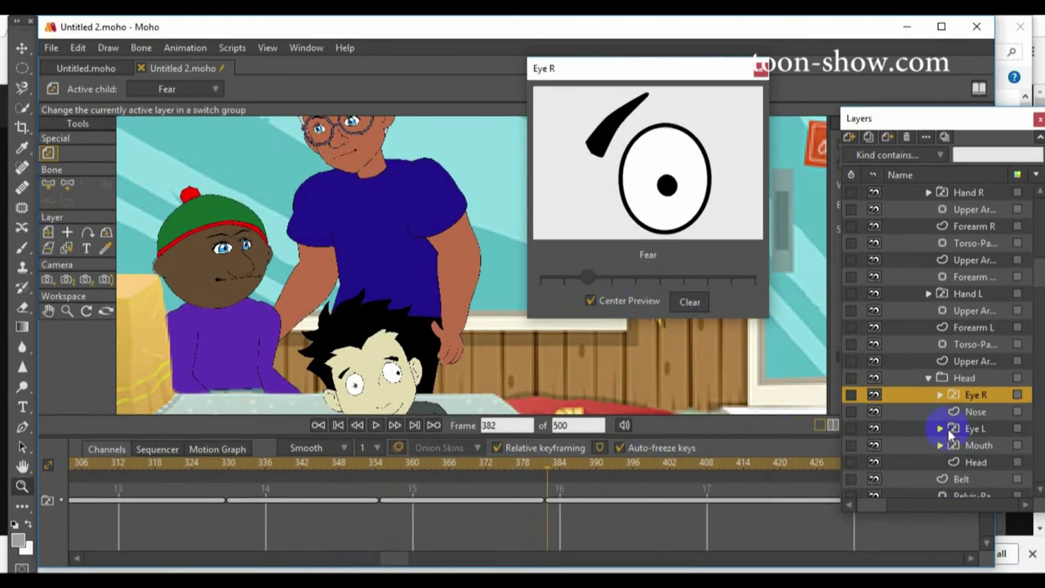
{"action": "left_click", "coordinate": [955, 429]}
{"action": "left_click", "coordinate": [595, 279]}
- Collapse MAAN's layer group and play back the scene to review his animation
{"action": "scroll", "coordinate": [919, 308], "scroll_direction": "up", "scroll_amount": 2}
{"action": "left_click", "coordinate": [939, 260]}
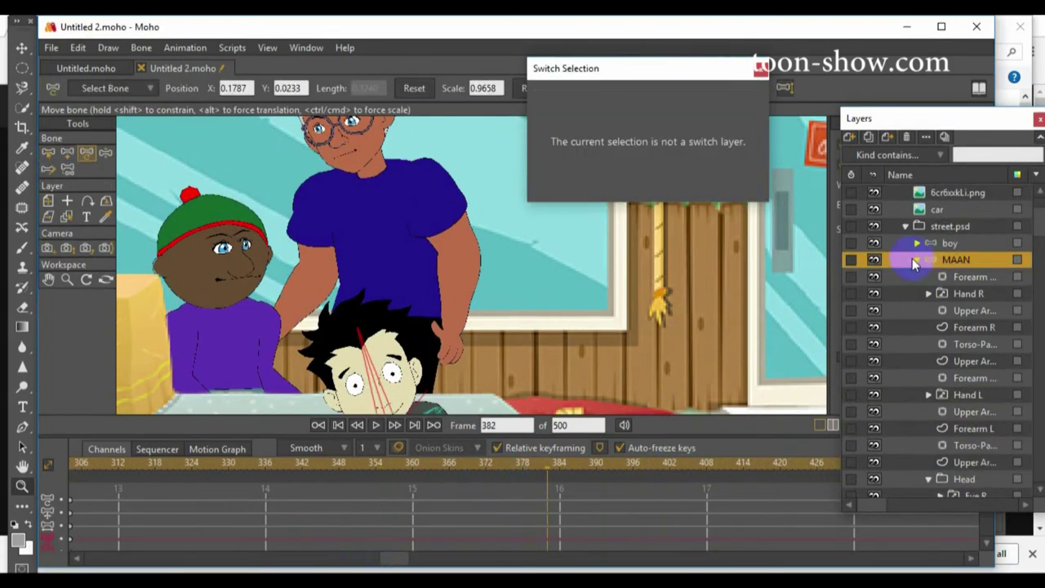
{"action": "left_click", "coordinate": [917, 260]}
{"action": "scroll", "coordinate": [351, 380], "scroll_direction": "down", "scroll_amount": 5}
{"action": "left_click_drag", "start_coordinate": [269, 463], "coordinate": [216, 462]}
{"action": "key", "text": "space"}
{"action": "key", "text": "space"}
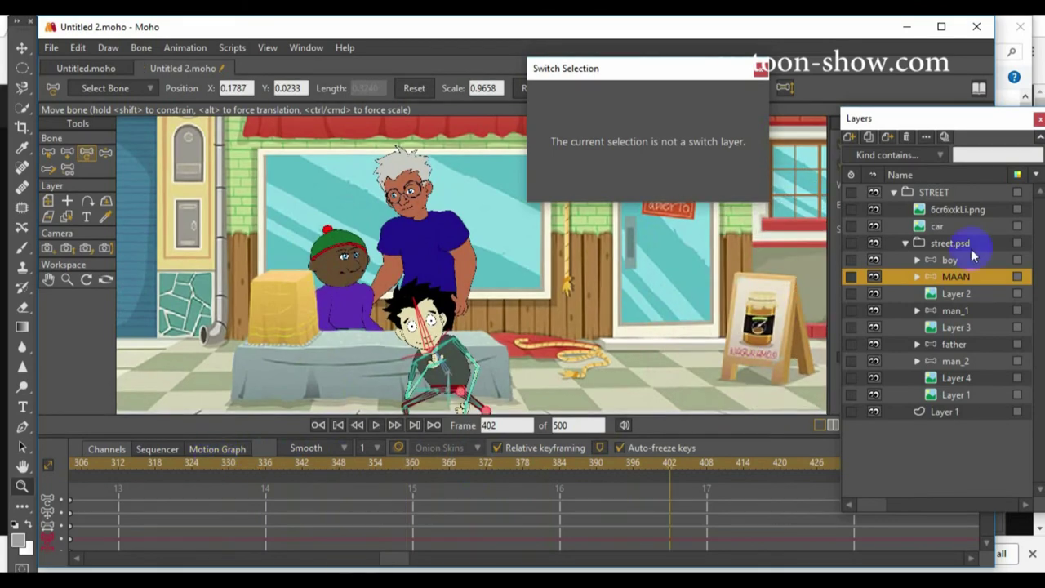
- Copy the father layer's pose keyframes from frames 33 to 58 and paste them at frame 147
{"action": "left_click", "coordinate": [965, 349]}
{"action": "left_click_drag", "start_coordinate": [394, 558], "coordinate": [223, 563]}
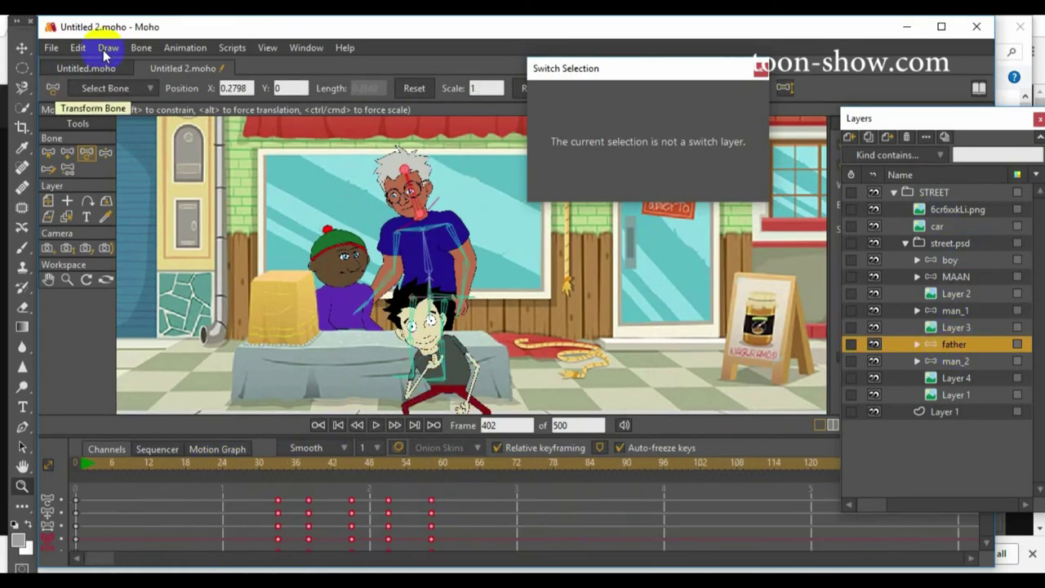
{"action": "left_click", "coordinate": [413, 462]}
{"action": "left_click", "coordinate": [78, 47]}
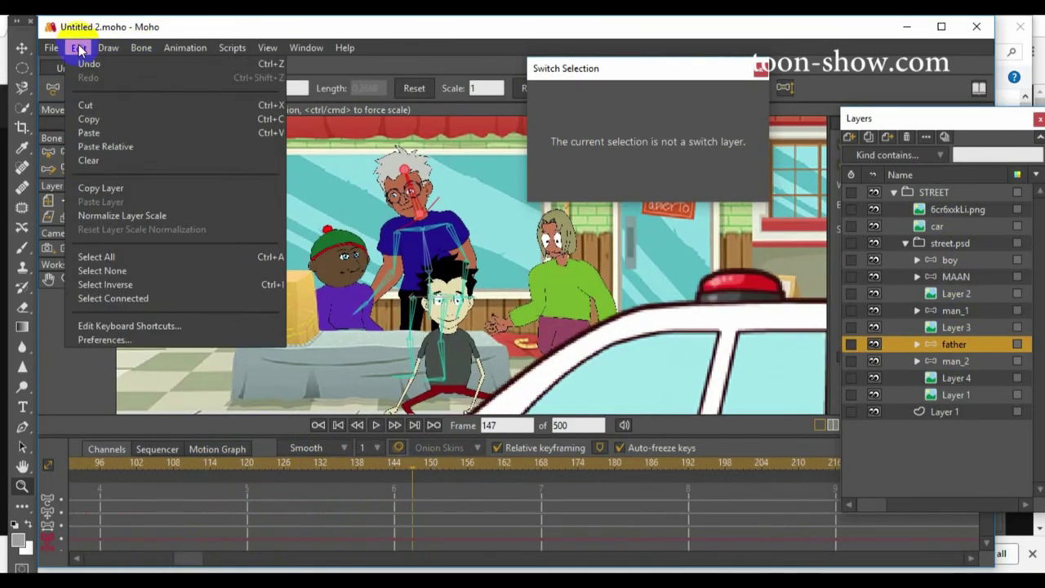
{"action": "left_click", "coordinate": [95, 134]}
- Copy father's pose keyframe at frame 58 to frame 141 and play back from frame 57
{"action": "left_click_drag", "start_coordinate": [208, 541], "coordinate": [160, 546]}
{"action": "left_click", "coordinate": [78, 48]}
{"action": "left_click", "coordinate": [92, 120]}
{"action": "left_click", "coordinate": [682, 464]}
{"action": "left_click", "coordinate": [79, 48]}
{"action": "left_click", "coordinate": [95, 134]}
{"action": "left_click", "coordinate": [168, 464]}
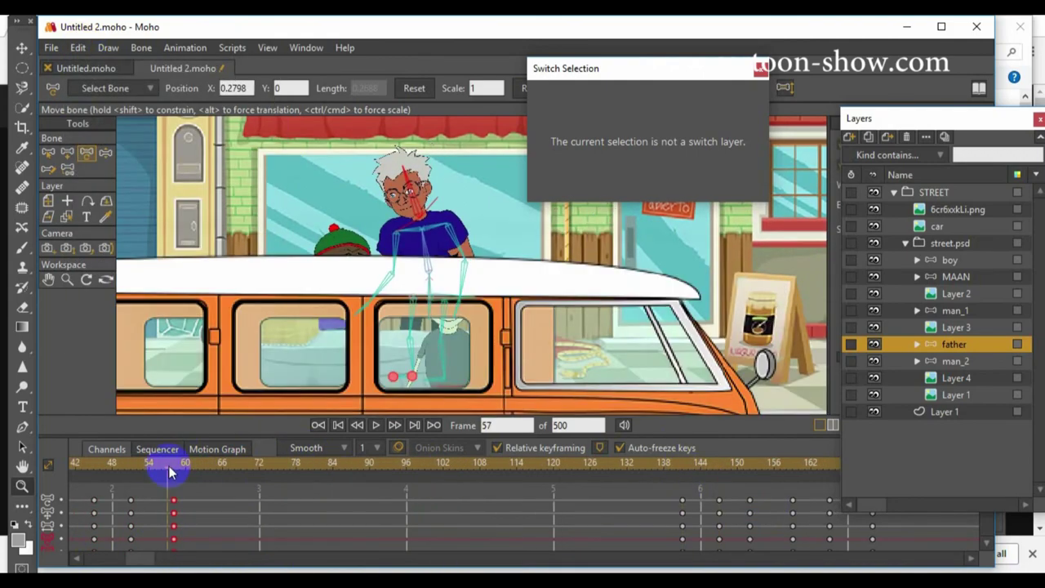
{"action": "key", "text": "space"}
{"action": "key", "text": "space"}
- Stretch father's pasted keyframes from frame 141 out to about frame 193 and preview the slower motion
{"action": "left_click_drag", "start_coordinate": [140, 559], "coordinate": [183, 560]}
{"action": "left_click_drag", "start_coordinate": [619, 495], "coordinate": [411, 563]}
{"action": "left_click", "coordinate": [401, 465]}
{"action": "key", "text": "space"}
{"action": "key", "text": "space"}
- Select the man_1 bone layer, copy its pose keyframes and paste them at frame 203
{"action": "left_click_drag", "start_coordinate": [184, 560], "coordinate": [254, 561]}
{"action": "left_click", "coordinate": [345, 464]}
{"action": "left_click", "coordinate": [963, 278]}
{"action": "left_click", "coordinate": [956, 310]}
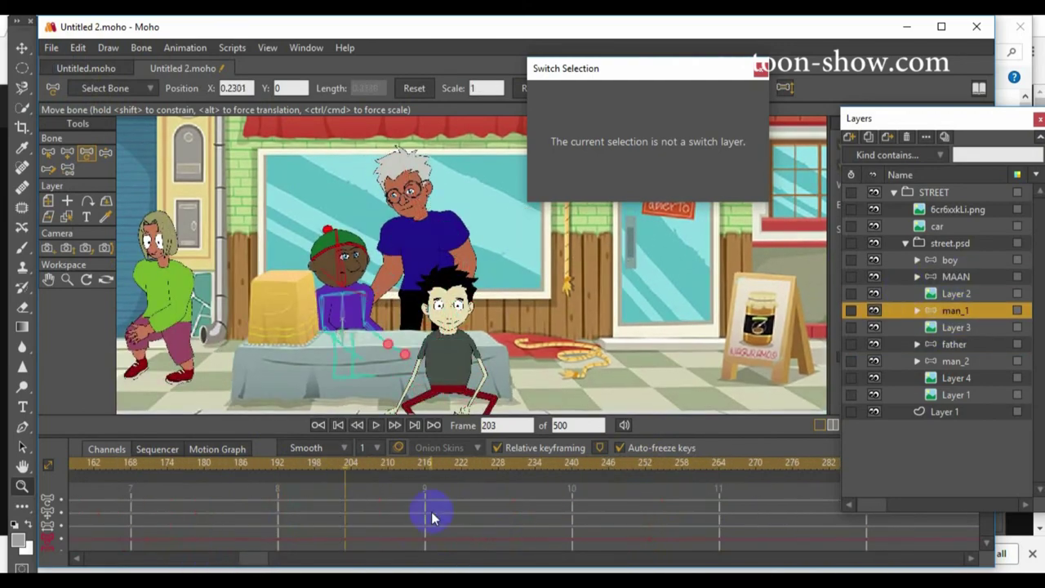
{"action": "scroll", "coordinate": [431, 512], "scroll_direction": "up", "scroll_amount": 5}
{"action": "left_click", "coordinate": [90, 50]}
{"action": "left_click", "coordinate": [91, 121]}
{"action": "left_click", "coordinate": [80, 49]}
{"action": "left_click", "coordinate": [272, 330]}
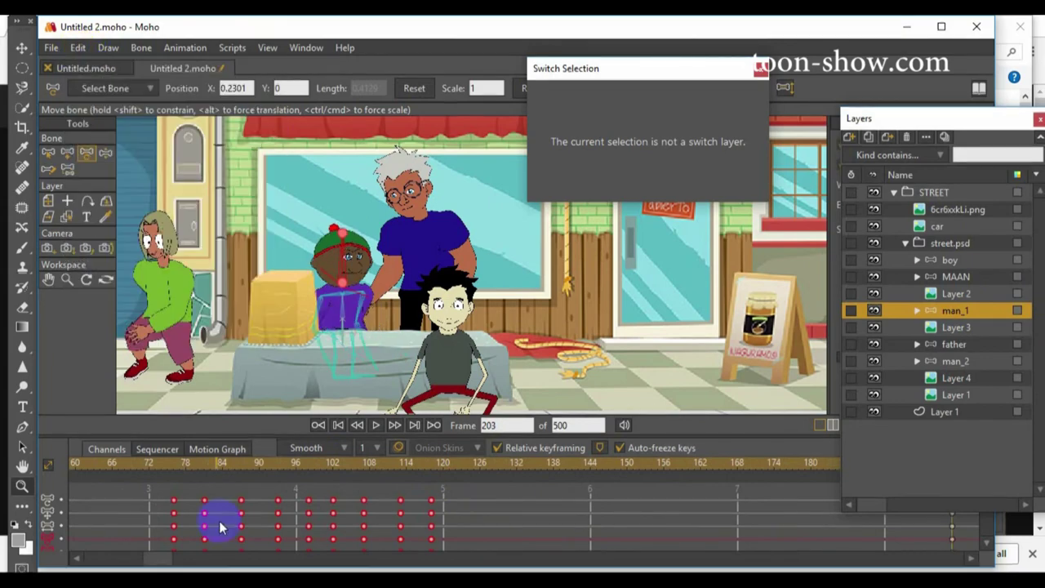
- Copy man_1's pose keyframe at frame 203 to frame 123 and play back the animation
{"action": "left_click", "coordinate": [80, 50]}
{"action": "left_click", "coordinate": [91, 121]}
{"action": "left_click", "coordinate": [236, 465]}
{"action": "left_click", "coordinate": [80, 49]}
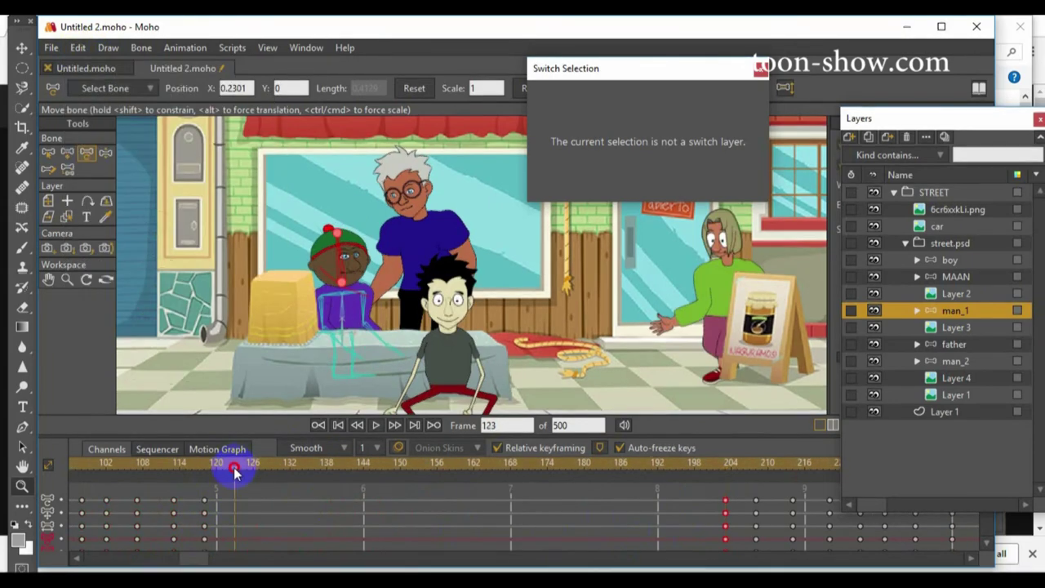
{"action": "left_click", "coordinate": [105, 137]}
{"action": "left_click", "coordinate": [224, 466]}
{"action": "key", "text": "space"}
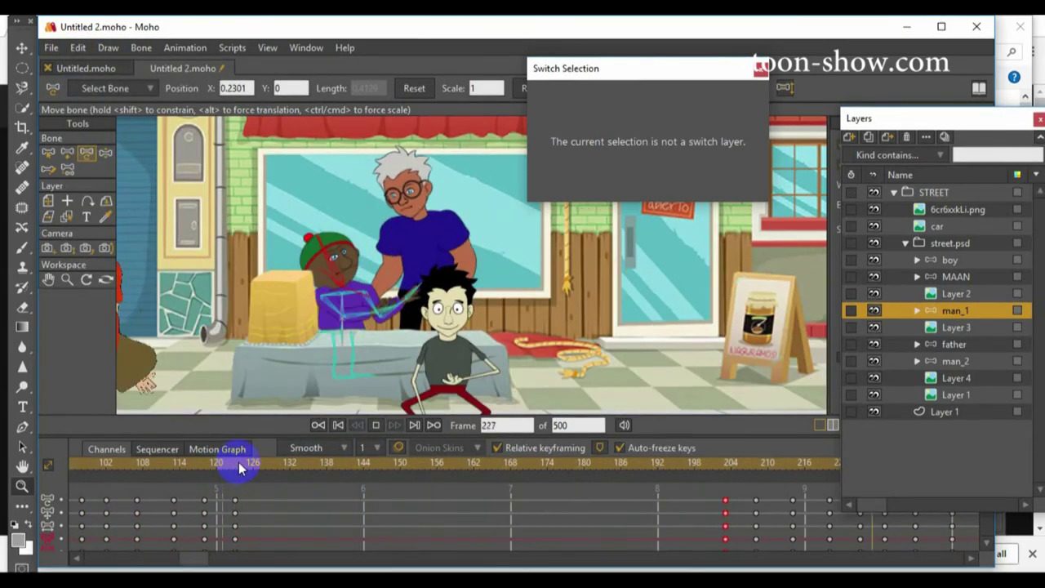
{"action": "key", "text": "space"}
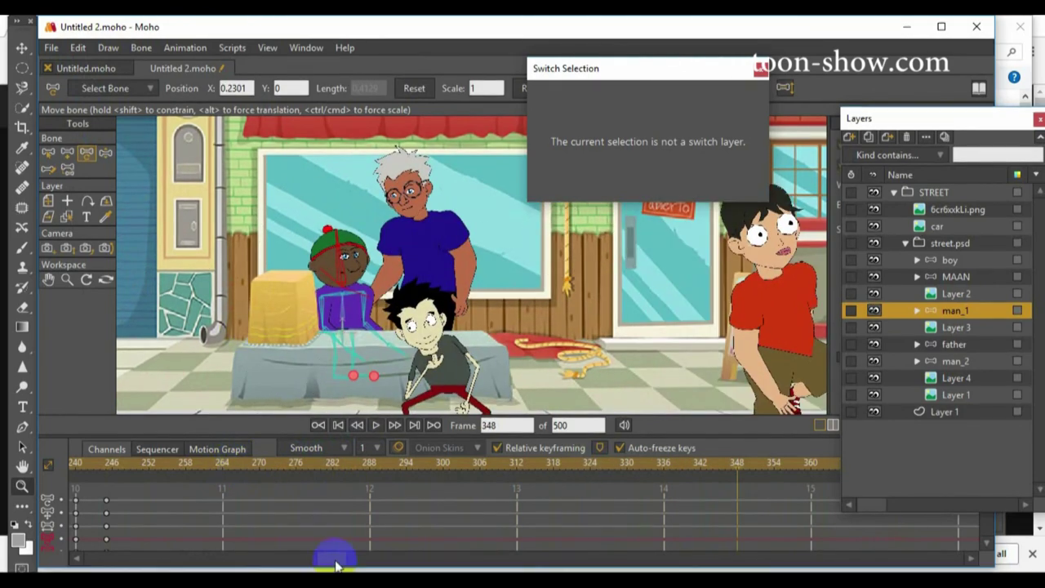
- Open man_1's Head group, copy the Mouth layer's talking keyframes and paste them at frame 203
{"action": "left_click", "coordinate": [235, 463]}
{"action": "left_click", "coordinate": [918, 310]}
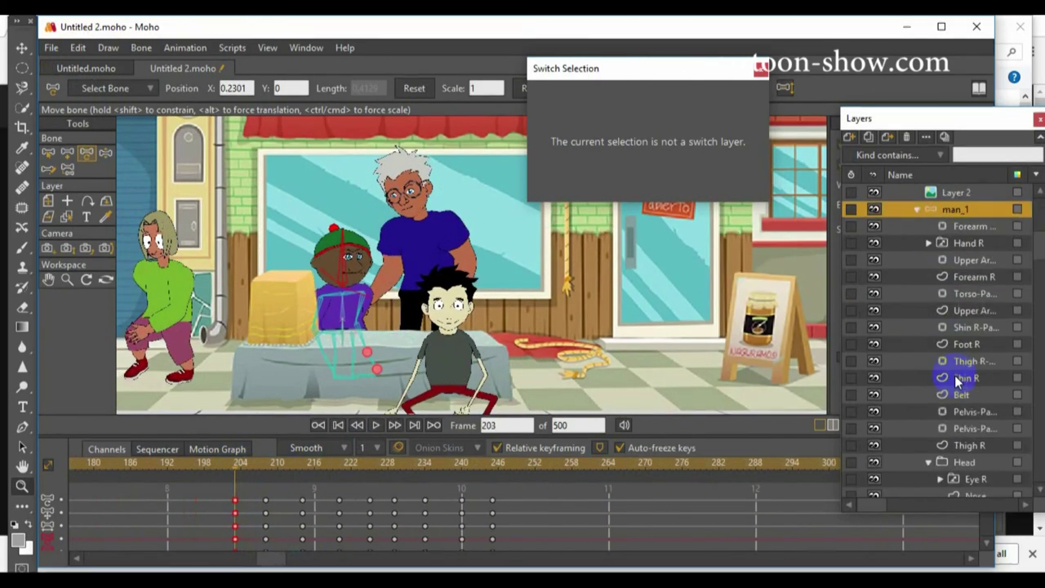
{"action": "left_click", "coordinate": [972, 429]}
{"action": "left_click_drag", "start_coordinate": [272, 559], "coordinate": [143, 560]}
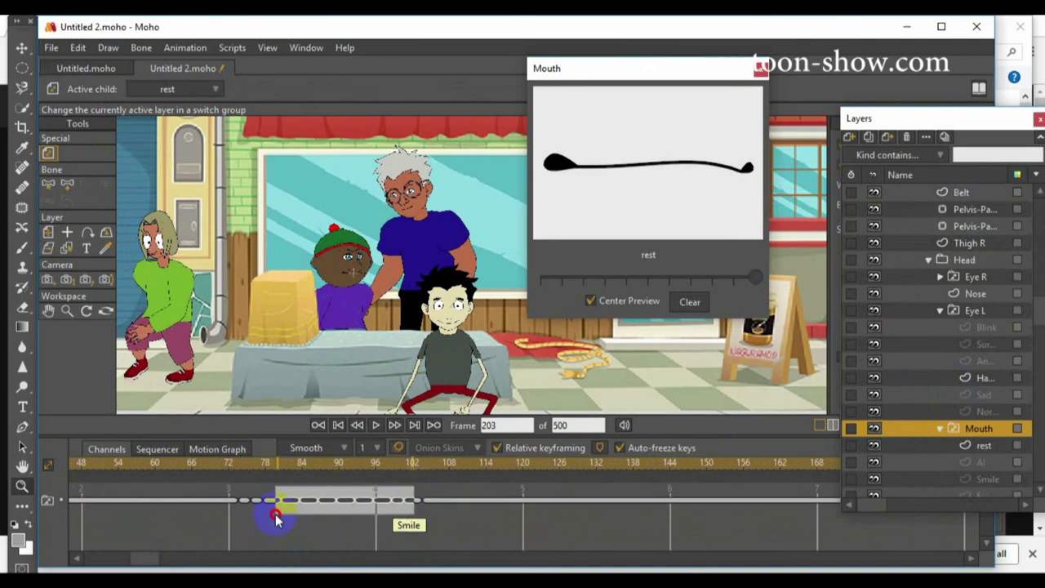
{"action": "left_click_drag", "start_coordinate": [276, 519], "coordinate": [277, 520]}
{"action": "left_click", "coordinate": [78, 47]}
{"action": "left_click", "coordinate": [82, 117]}
{"action": "left_click_drag", "start_coordinate": [198, 559], "coordinate": [227, 560]}
- Open father's Mouth layer, copy its talking keyframes and paste them at frame 147
{"action": "left_click_drag", "start_coordinate": [645, 464], "coordinate": [174, 469]}
{"action": "scroll", "coordinate": [961, 264], "scroll_direction": "up", "scroll_amount": 6}
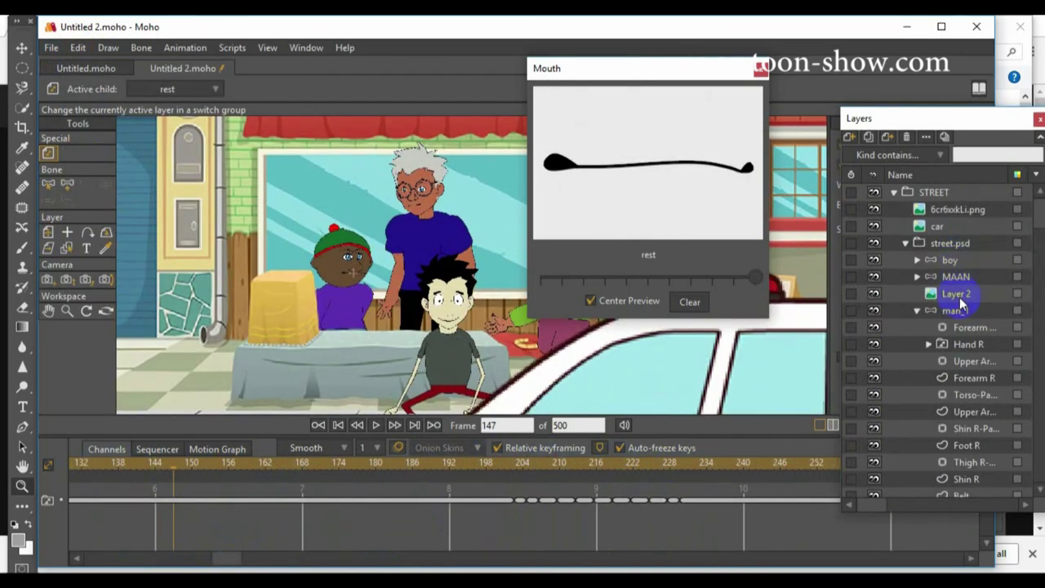
{"action": "left_click", "coordinate": [916, 310]}
{"action": "left_click", "coordinate": [947, 344]}
{"action": "left_click", "coordinate": [917, 344]}
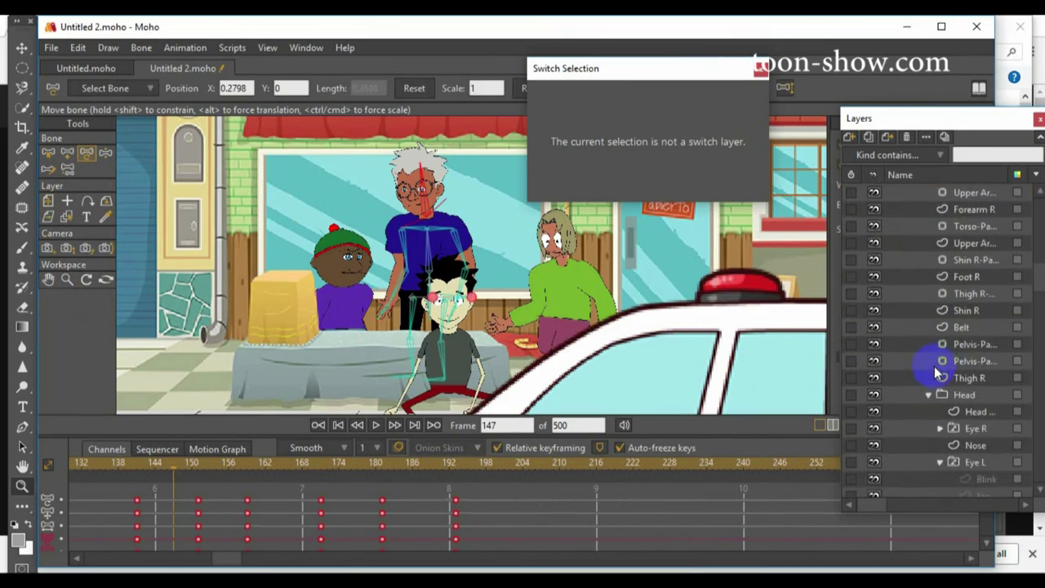
{"action": "scroll", "coordinate": [940, 376], "scroll_direction": "down", "scroll_amount": 5}
{"action": "left_click", "coordinate": [956, 395]}
{"action": "left_click", "coordinate": [167, 558]}
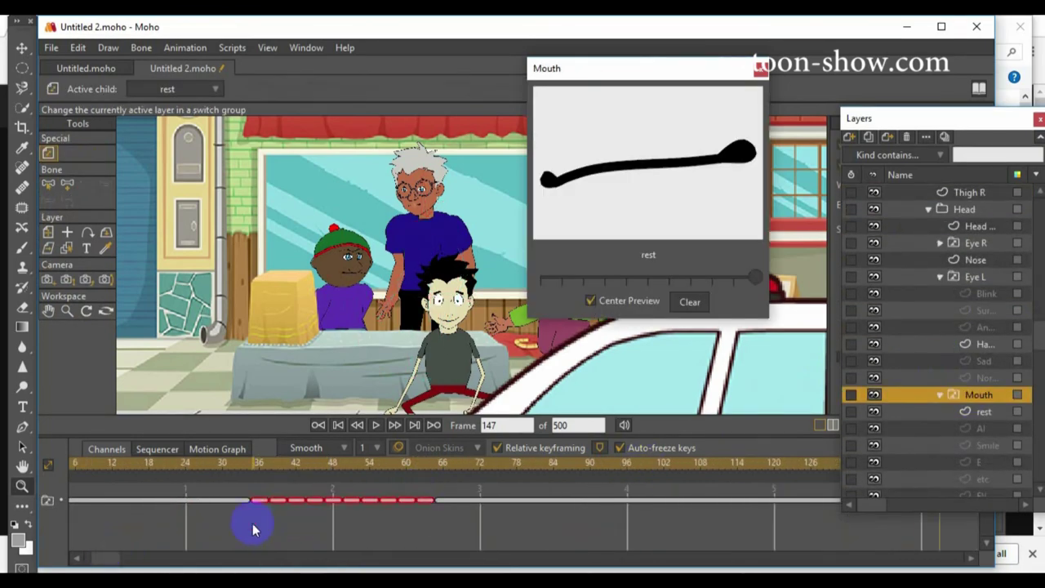
{"action": "left_click", "coordinate": [78, 47]}
{"action": "left_click", "coordinate": [88, 133]}
- Play back the animation to check father's added talking, with the mouth preview moved clear of the scene
{"action": "left_click", "coordinate": [375, 425]}
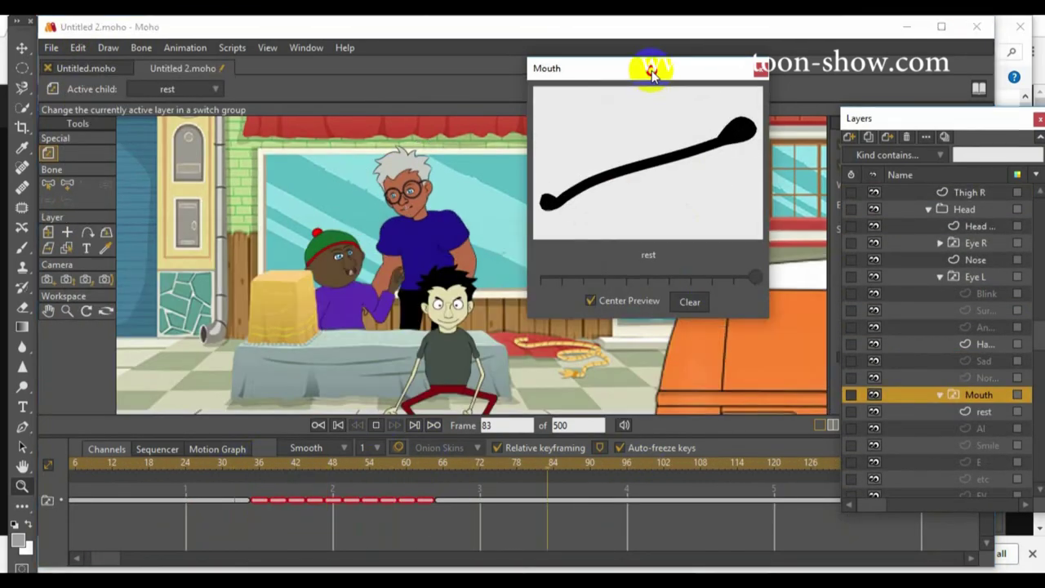
{"action": "left_click_drag", "start_coordinate": [648, 70], "coordinate": [896, 84]}
{"action": "key", "text": "space"}
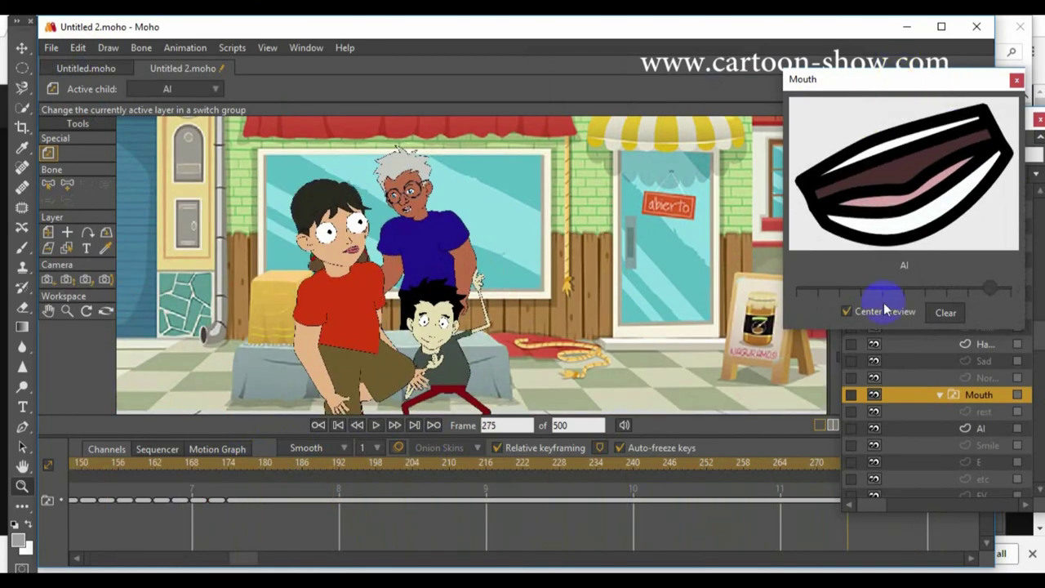
- Open the Head group of the MAAN character and switch its mouth to the rest shape at frame 240
{"action": "left_click", "coordinate": [916, 395]}
{"action": "scroll", "coordinate": [914, 297], "scroll_direction": "up", "scroll_amount": 6}
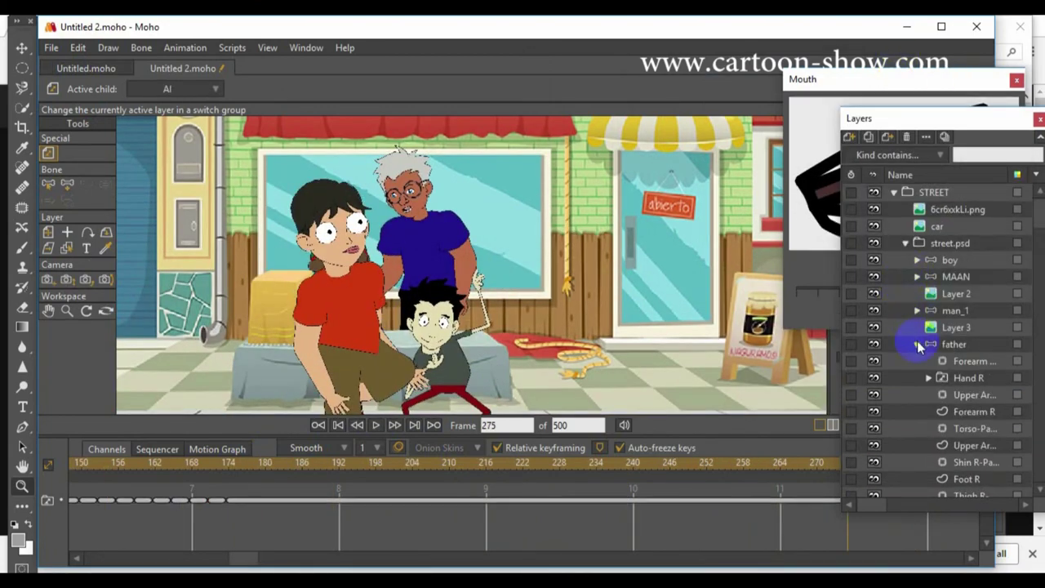
{"action": "left_click", "coordinate": [917, 343]}
{"action": "left_click", "coordinate": [956, 277]}
{"action": "left_click_drag", "start_coordinate": [351, 463], "coordinate": [634, 489]}
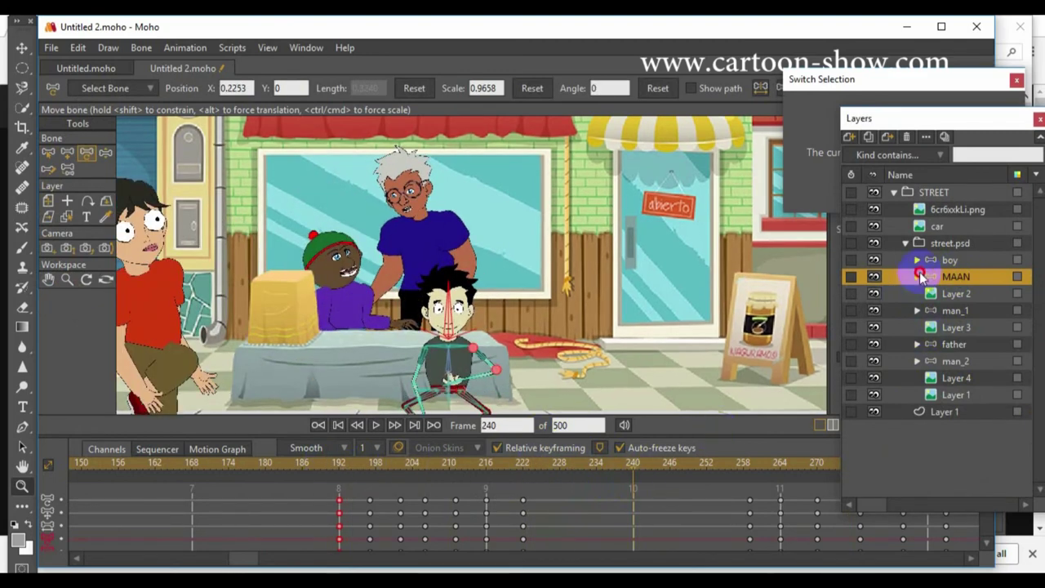
{"action": "left_click", "coordinate": [918, 277]}
{"action": "scroll", "coordinate": [925, 343], "scroll_direction": "down", "scroll_amount": 5}
{"action": "left_click", "coordinate": [950, 379]}
{"action": "left_click_drag", "start_coordinate": [869, 80], "coordinate": [707, 63]}
{"action": "mouse_move", "coordinate": [849, 272]}
{"action": "left_mouse_down"}
{"action": "mouse_move", "coordinate": [808, 277]}
{"action": "mouse_move", "coordinate": [850, 273]}
{"action": "left_mouse_up"}
{"action": "scroll", "coordinate": [406, 314], "scroll_direction": "up", "scroll_amount": 2}
{"action": "left_click", "coordinate": [632, 466]}
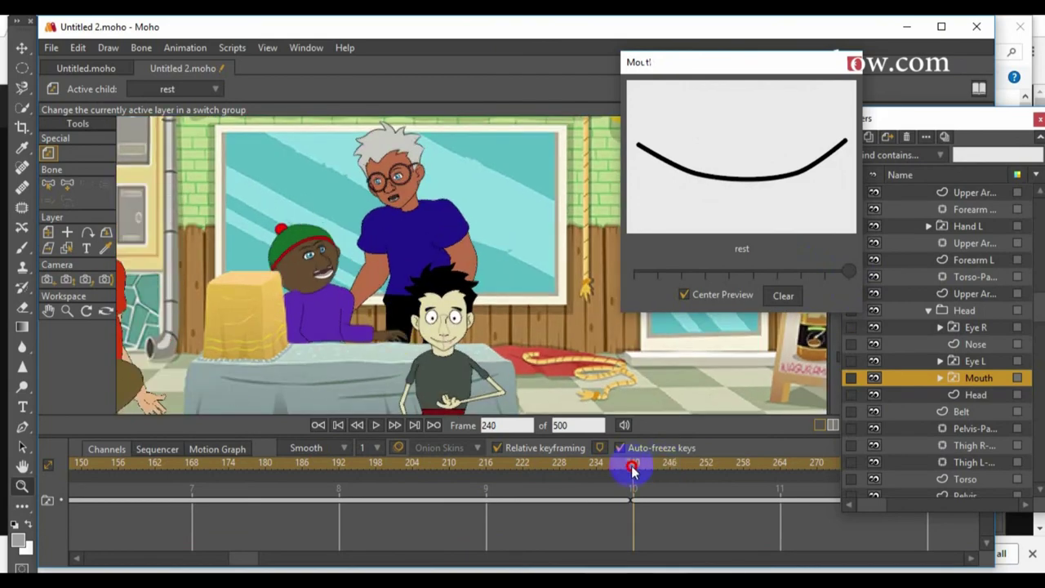
- Open man_1's Mouth layer and switch it to the rest shape just before frame 240
{"action": "scroll", "coordinate": [899, 362], "scroll_direction": "up", "scroll_amount": 5}
{"action": "left_click", "coordinate": [947, 276]}
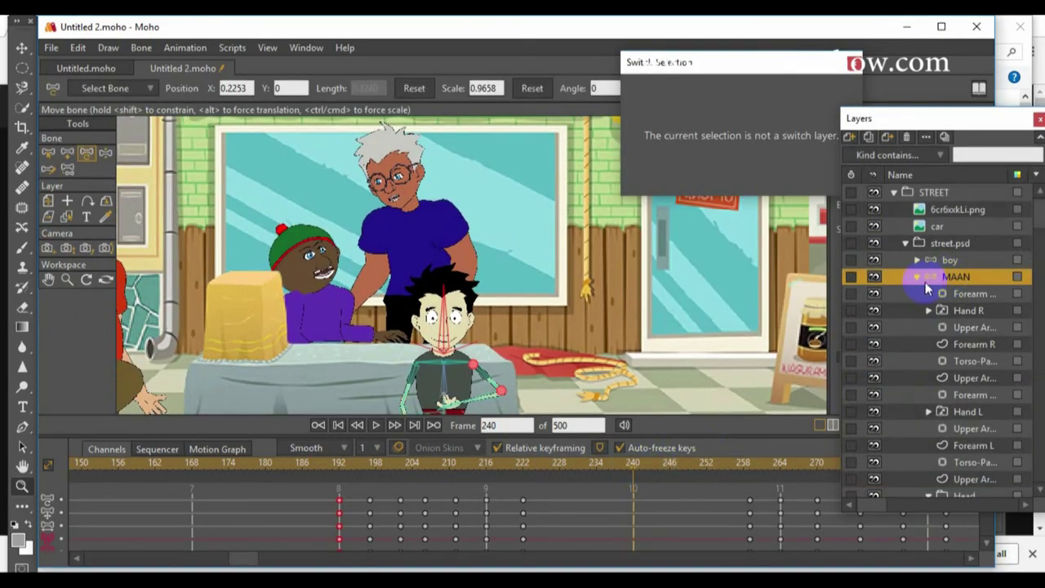
{"action": "left_click", "coordinate": [917, 276]}
{"action": "left_click", "coordinate": [948, 310]}
{"action": "left_click", "coordinate": [917, 310]}
{"action": "scroll", "coordinate": [925, 364], "scroll_direction": "down", "scroll_amount": 6}
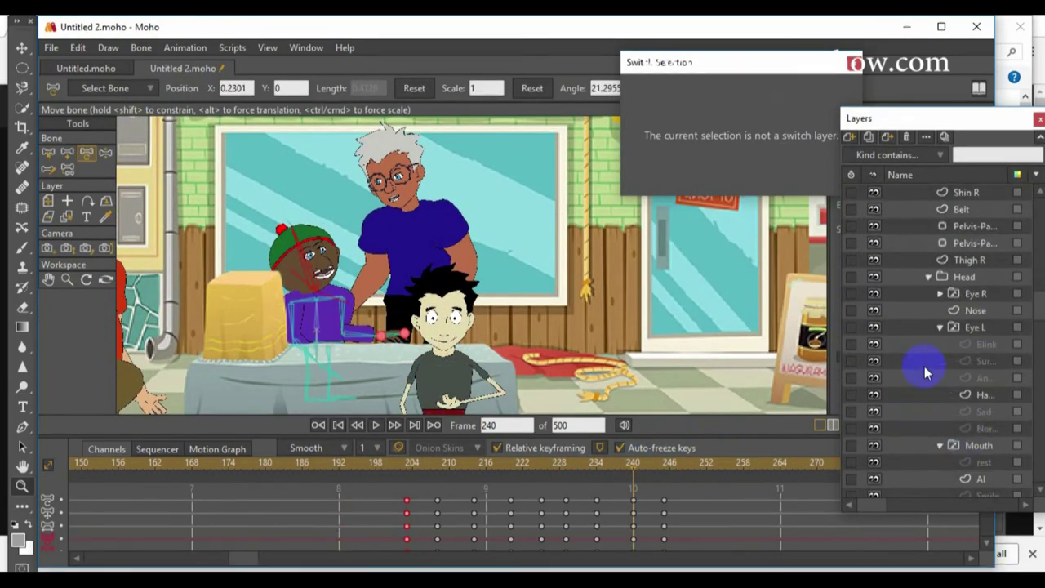
{"action": "left_click", "coordinate": [972, 446]}
{"action": "left_click", "coordinate": [586, 472]}
{"action": "left_click", "coordinate": [853, 275]}
- Open father's Mouth layer and switch it to the rest shape at frame 176
{"action": "left_click_drag", "start_coordinate": [327, 472], "coordinate": [193, 471]}
{"action": "scroll", "coordinate": [931, 282], "scroll_direction": "up", "scroll_amount": 6}
{"action": "left_click", "coordinate": [918, 313]}
{"action": "left_click", "coordinate": [940, 345]}
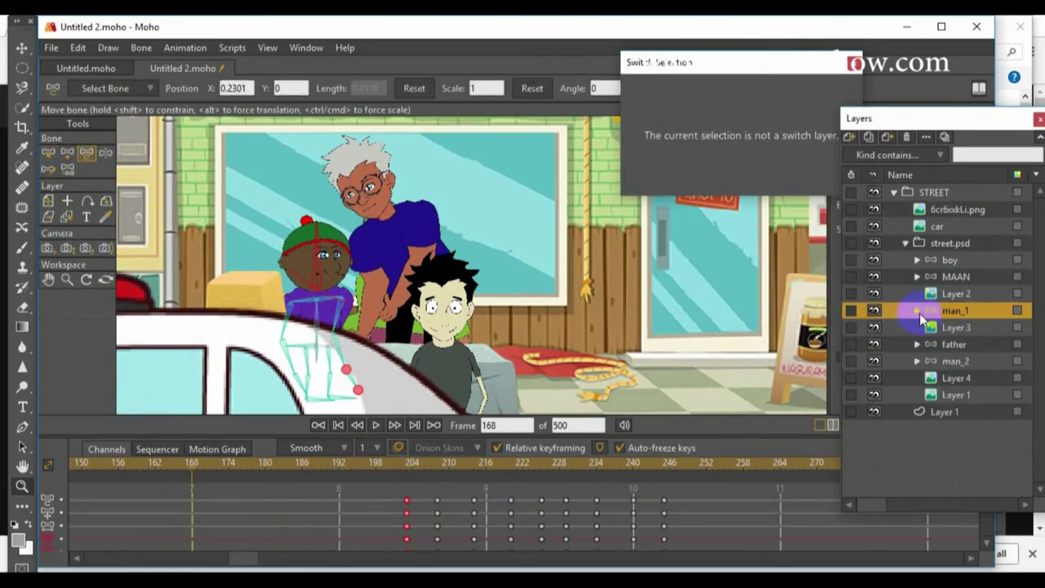
{"action": "left_click", "coordinate": [918, 344]}
{"action": "scroll", "coordinate": [924, 358], "scroll_direction": "down", "scroll_amount": 8}
{"action": "left_click", "coordinate": [970, 395]}
{"action": "left_click_drag", "start_coordinate": [70, 475], "coordinate": [412, 480]}
{"action": "left_click_drag", "start_coordinate": [830, 273], "coordinate": [874, 272]}
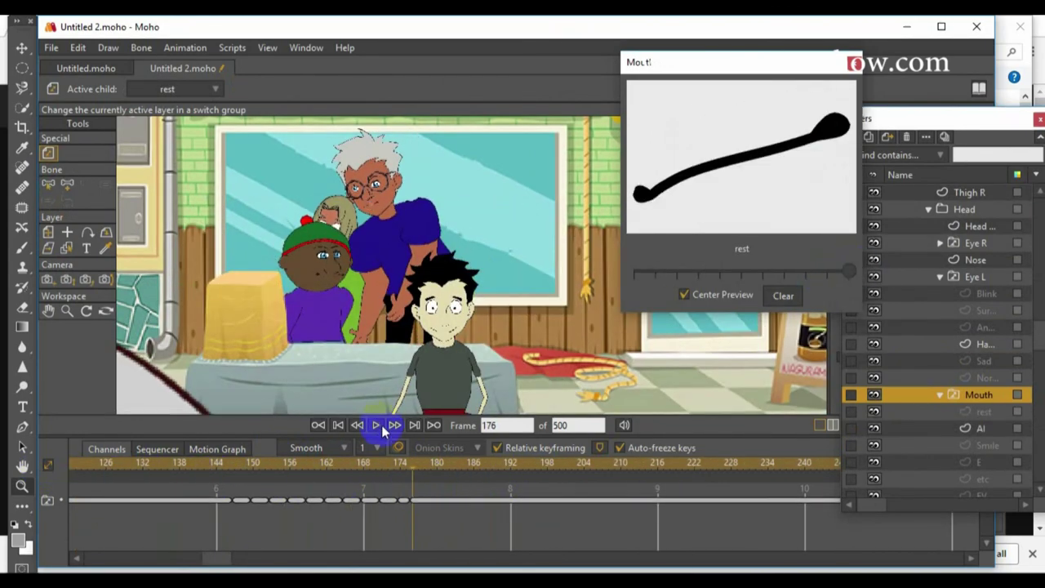
- Play back the mouth changes through to frame 335, then close the mouth preview and collapse father's layer
{"action": "left_click", "coordinate": [376, 425]}
{"action": "left_click", "coordinate": [191, 463]}
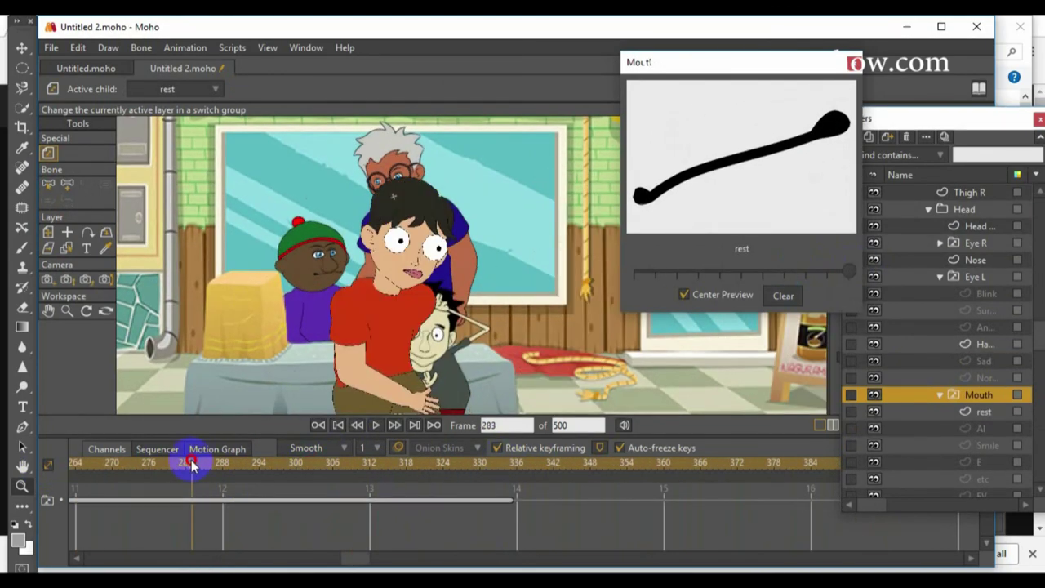
{"action": "left_click_drag", "start_coordinate": [192, 465], "coordinate": [511, 465]}
{"action": "left_click", "coordinate": [853, 63]}
{"action": "scroll", "coordinate": [943, 294], "scroll_direction": "up", "scroll_amount": 8}
{"action": "left_click", "coordinate": [918, 344]}
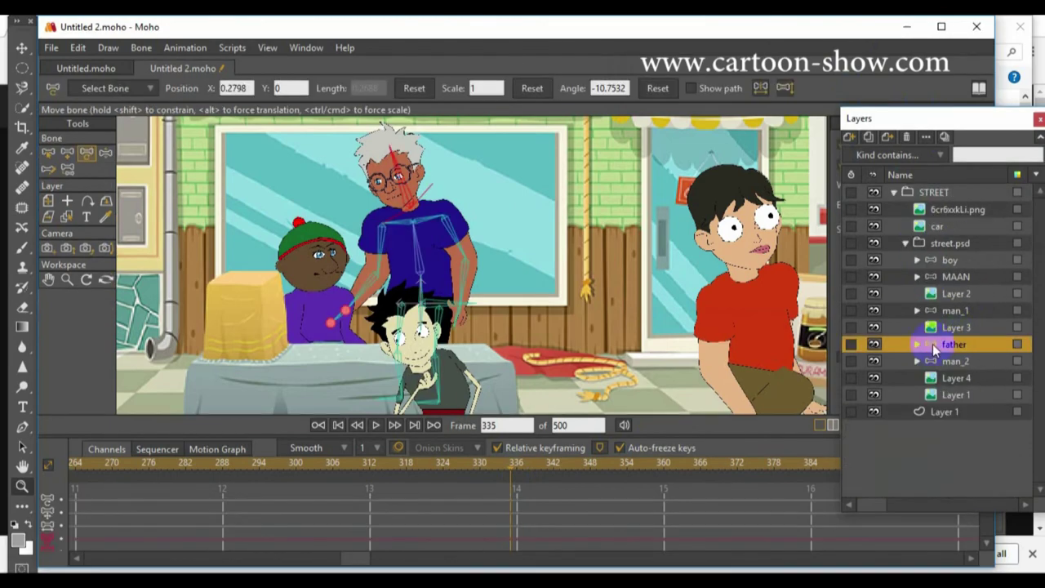
- Pose father's bones upright at frame 294, straightening the head and lowering the arms to his sides
{"action": "left_click_drag", "start_coordinate": [479, 464], "coordinate": [265, 466]}
{"action": "left_click", "coordinate": [141, 49]}
{"action": "left_click", "coordinate": [188, 196]}
{"action": "left_click_drag", "start_coordinate": [424, 239], "coordinate": [429, 238]}
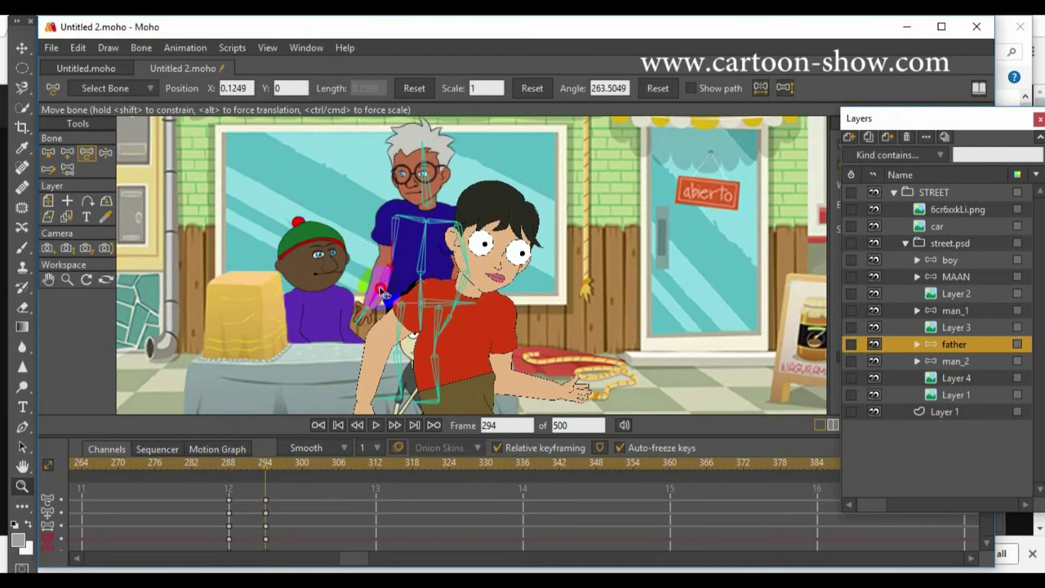
{"action": "left_click_drag", "start_coordinate": [435, 181], "coordinate": [424, 180]}
{"action": "left_click_drag", "start_coordinate": [459, 304], "coordinate": [471, 306]}
- Insert the Walk action into father's timeline at frame 300
{"action": "left_click", "coordinate": [306, 49]}
{"action": "left_click", "coordinate": [343, 163]}
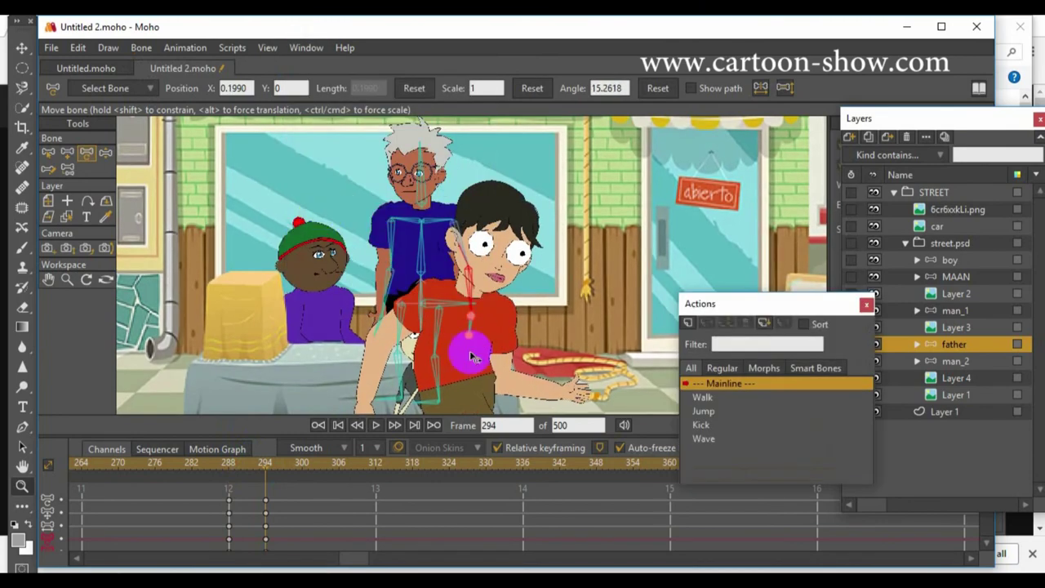
{"action": "left_click_drag", "start_coordinate": [280, 473], "coordinate": [301, 465]}
{"action": "left_click", "coordinate": [706, 324]}
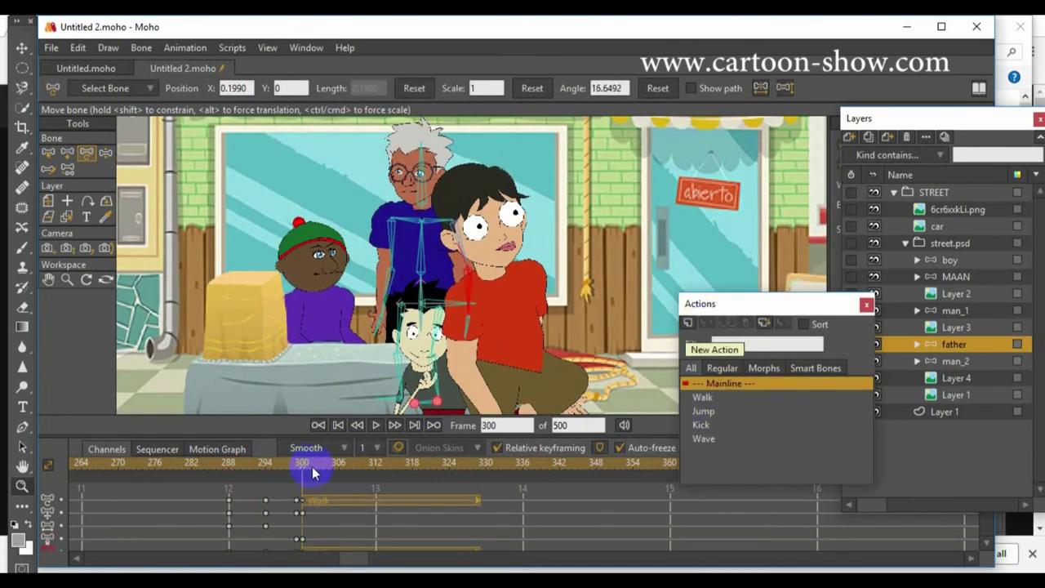
- Animate father's layer moving away along the sidewalk to the left of the shop and play back the walk
{"action": "left_click", "coordinate": [48, 202]}
{"action": "left_click", "coordinate": [376, 425]}
{"action": "left_click", "coordinate": [375, 426]}
{"action": "left_click_drag", "start_coordinate": [354, 559], "coordinate": [409, 562]}
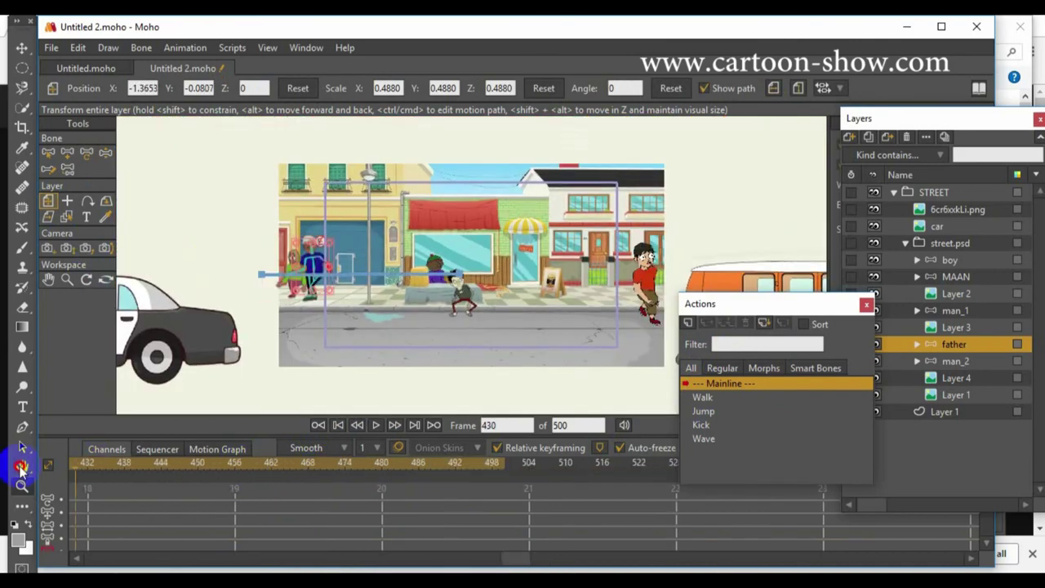
- Close the Actions window and play back father's walk in a closer view of the street
{"action": "left_click_drag", "start_coordinate": [22, 472], "coordinate": [131, 480]}
{"action": "left_click", "coordinate": [865, 305]}
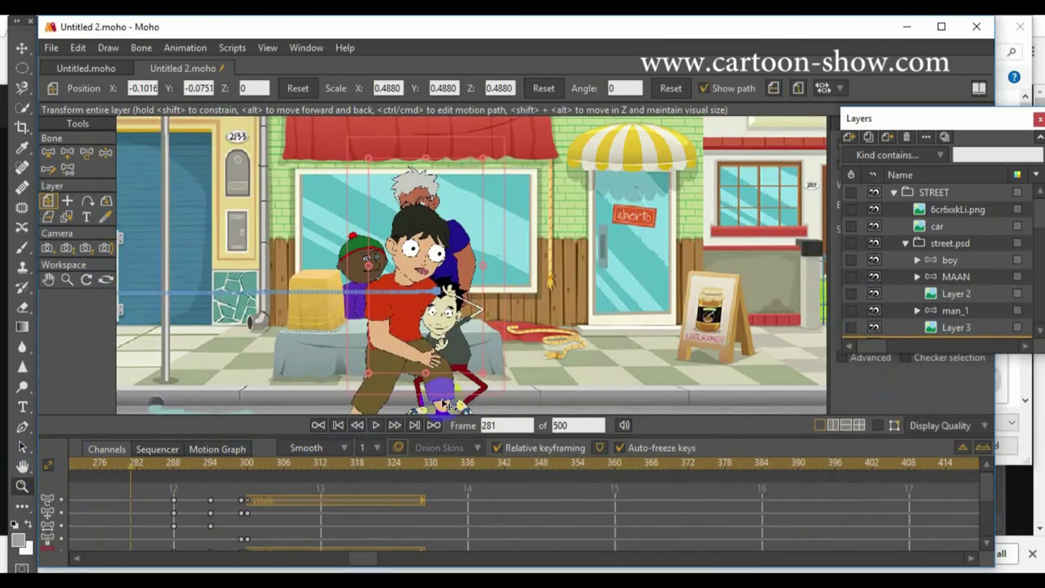
{"action": "left_click", "coordinate": [376, 424]}
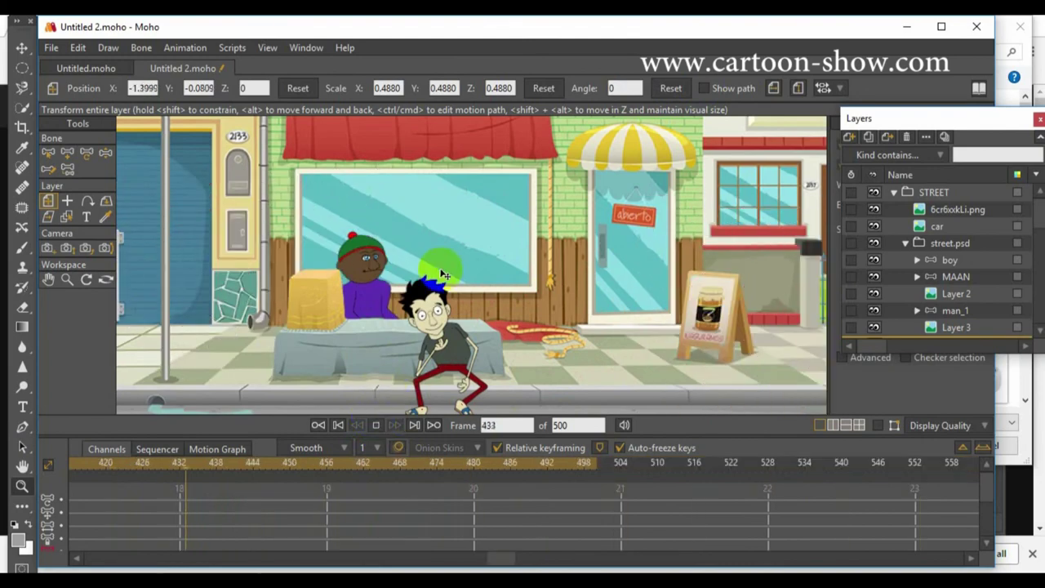
- Set the animation's end frame to 450 and collapse the STREET group
{"action": "left_click_drag", "start_coordinate": [212, 477], "coordinate": [591, 499]}
{"action": "scroll", "coordinate": [249, 309], "scroll_direction": "down", "scroll_amount": 5}
{"action": "left_click", "coordinate": [635, 475]}
{"action": "left_click", "coordinate": [495, 425]}
{"action": "left_click", "coordinate": [894, 192]}
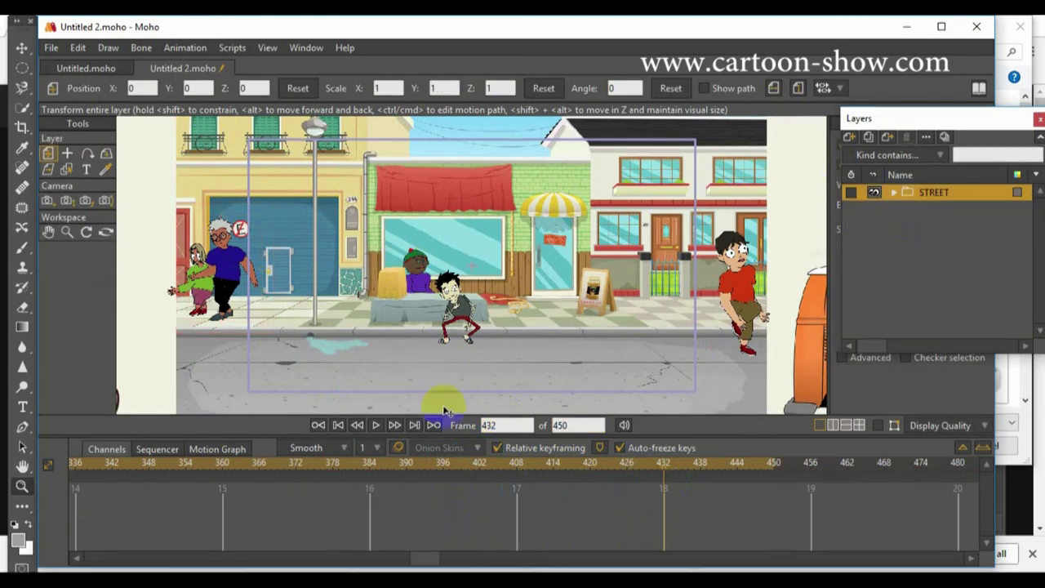
- Rewind to the start, add an audio layer using ALL.mp3 and play the scene with its sound
{"action": "left_click", "coordinate": [338, 425]}
{"action": "left_click", "coordinate": [850, 136]}
{"action": "left_click", "coordinate": [867, 300]}
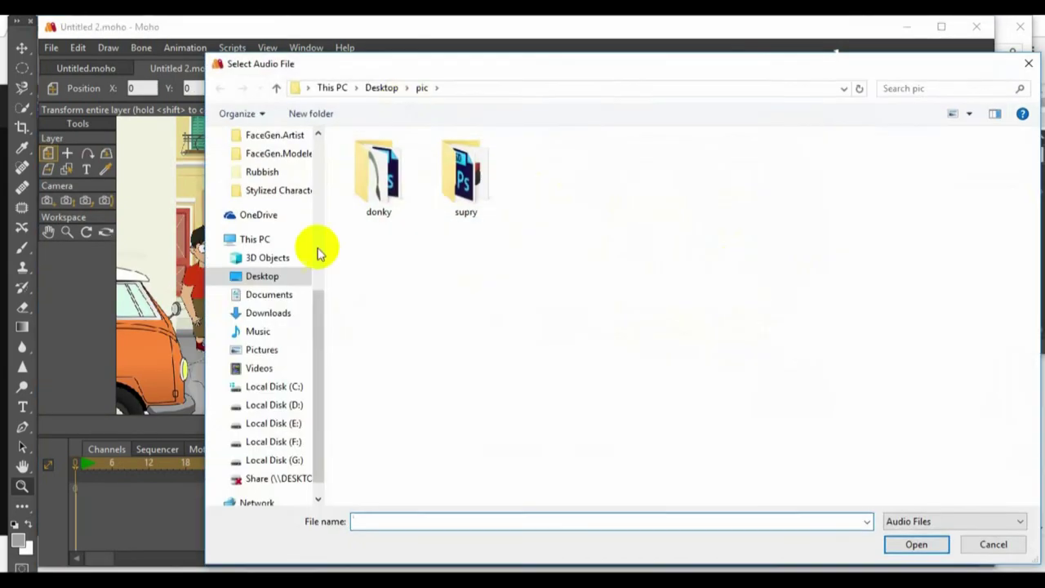
{"action": "left_click", "coordinate": [263, 205]}
{"action": "double_click", "coordinate": [467, 384]}
{"action": "double_click", "coordinate": [921, 192]}
{"action": "left_click", "coordinate": [481, 185]}
{"action": "left_click", "coordinate": [624, 568]}
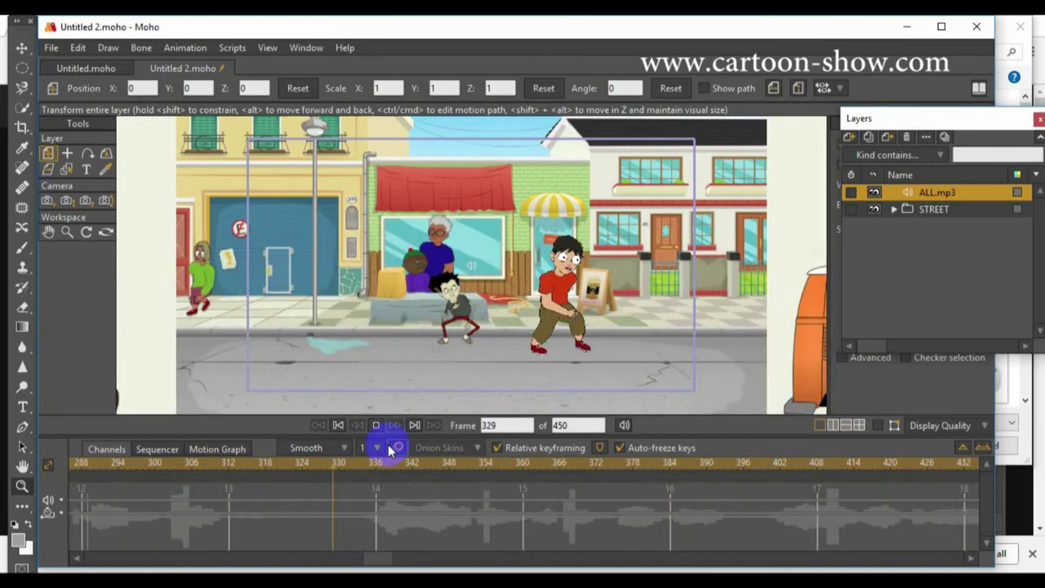
- Request a render preview and save the project as P_11 in the p_11 folder
{"action": "left_click", "coordinate": [52, 47]}
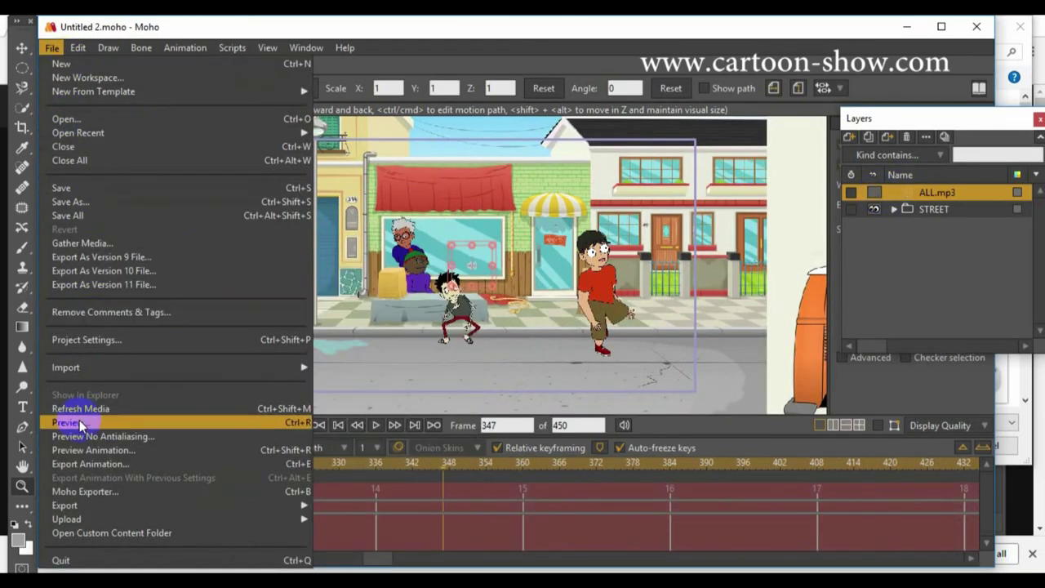
{"action": "left_click", "coordinate": [80, 424]}
{"action": "double_click", "coordinate": [735, 278]}
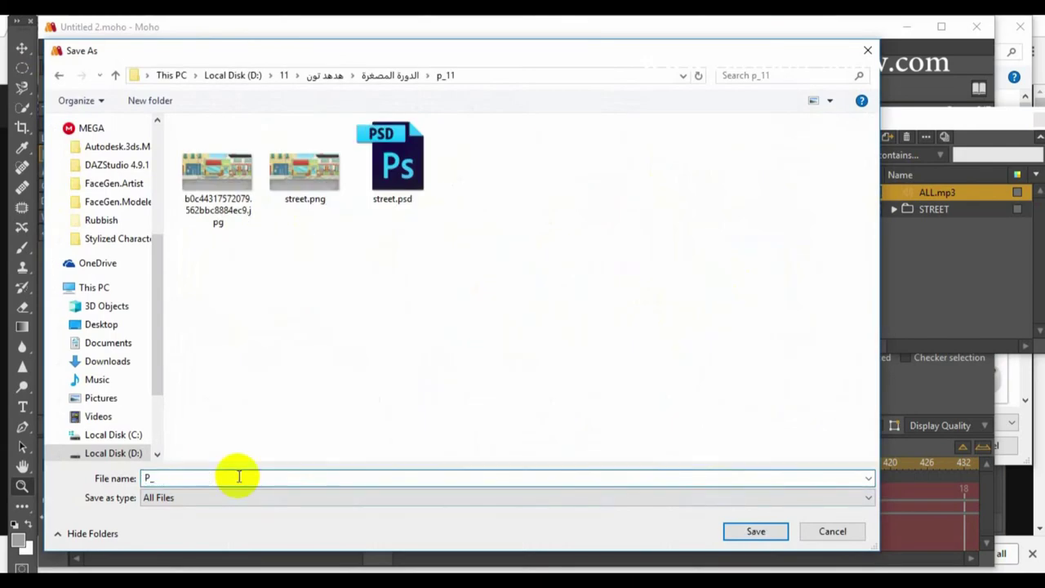
{"action": "left_click", "coordinate": [752, 533]}
- Start exporting P_11.moho as P_11.mp4 in MP4 (H.264-AAC) format with Moho Exporter
{"action": "left_click", "coordinate": [52, 47]}
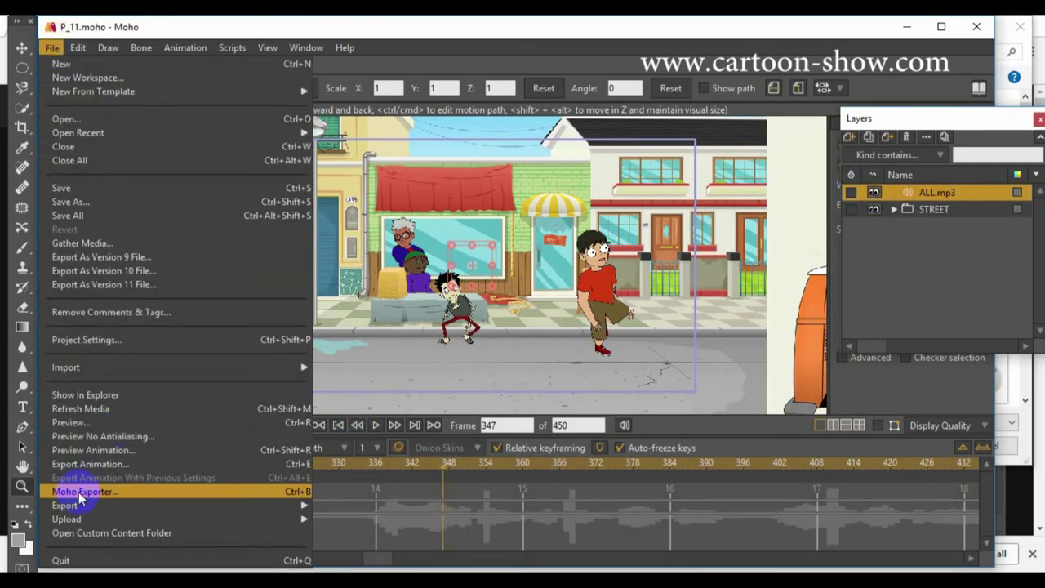
{"action": "left_click", "coordinate": [81, 492]}
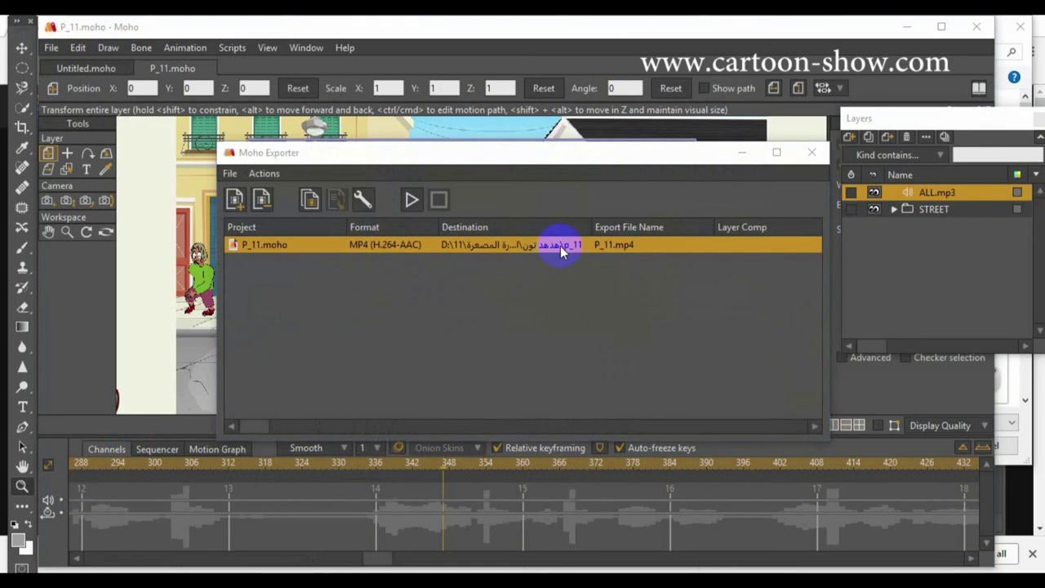
{"action": "left_click", "coordinate": [411, 201]}
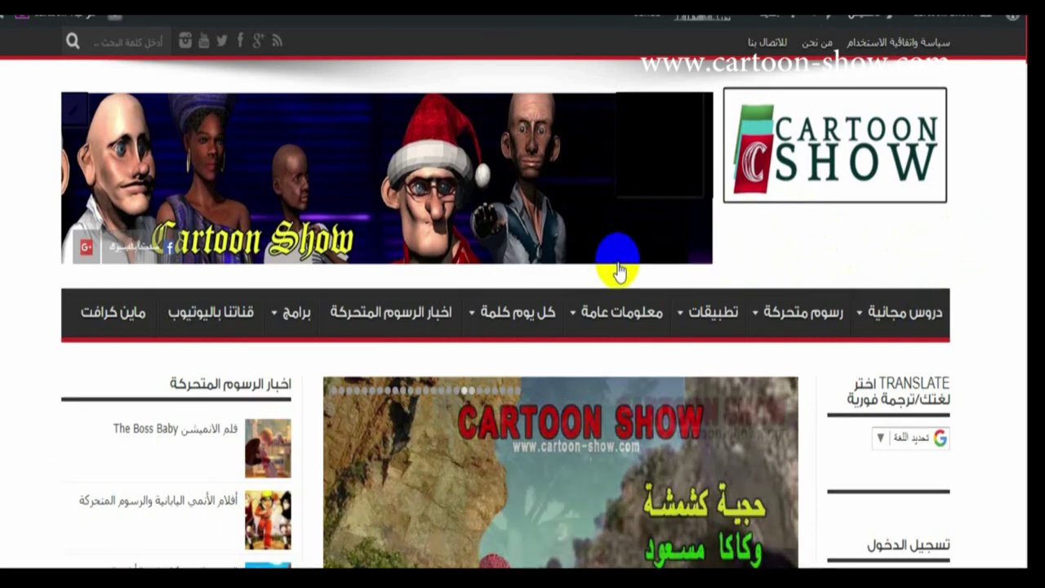
- Switch to the Cartoon Show website and display its programs category
{"action": "mouse_move", "coordinate": [290, 320]}
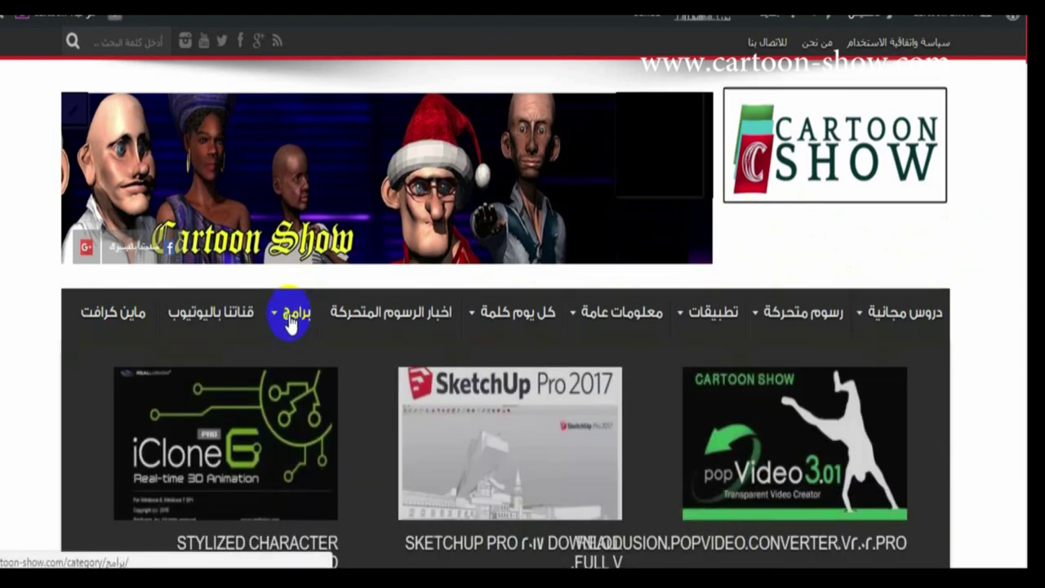